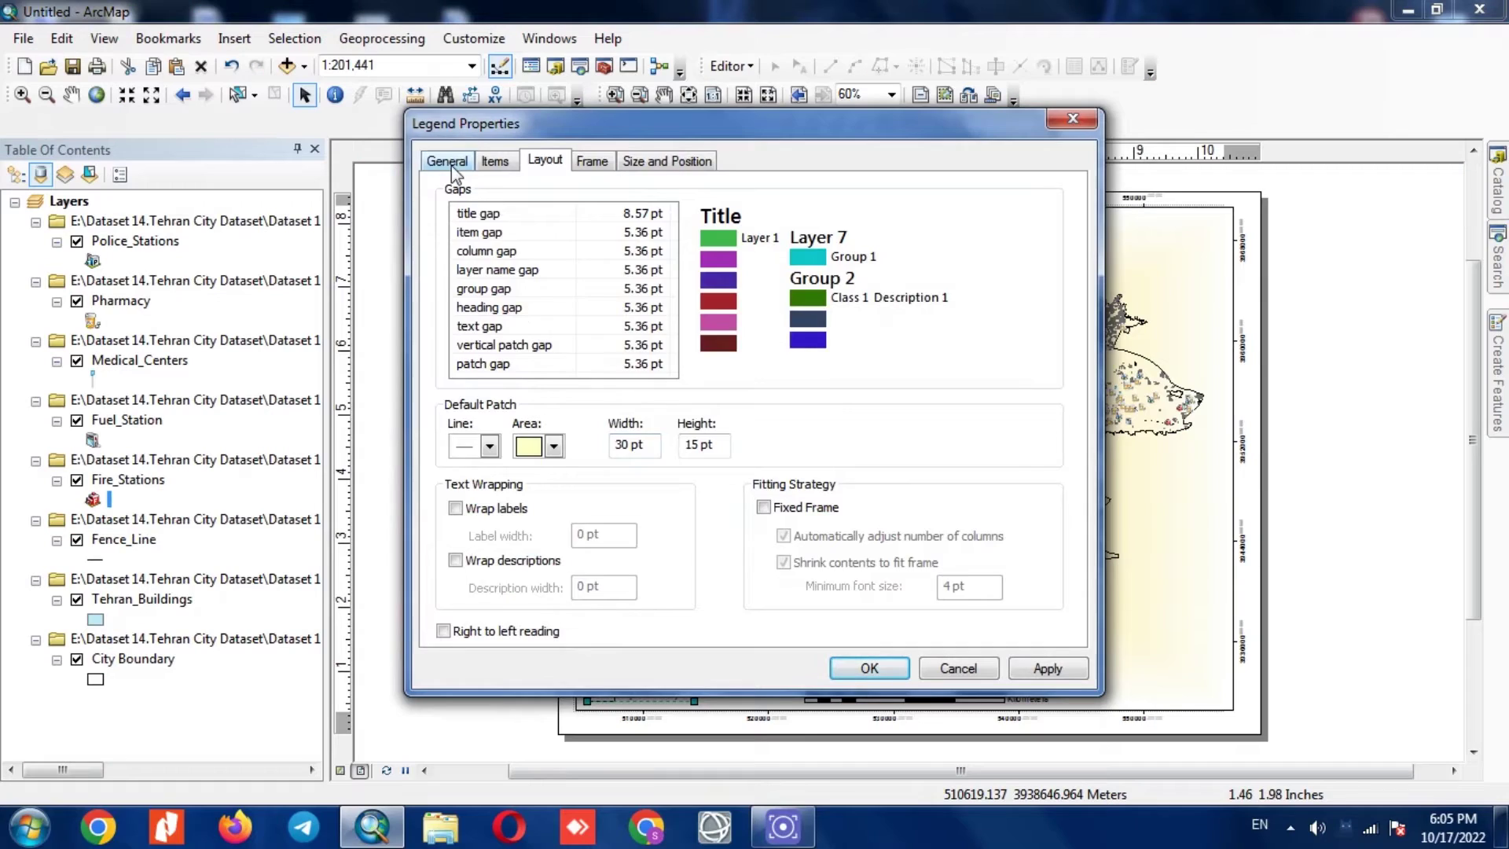
# - Review the legend's General, Items and Frame tabs and choose a background fill
pyautogui.click(449, 165)
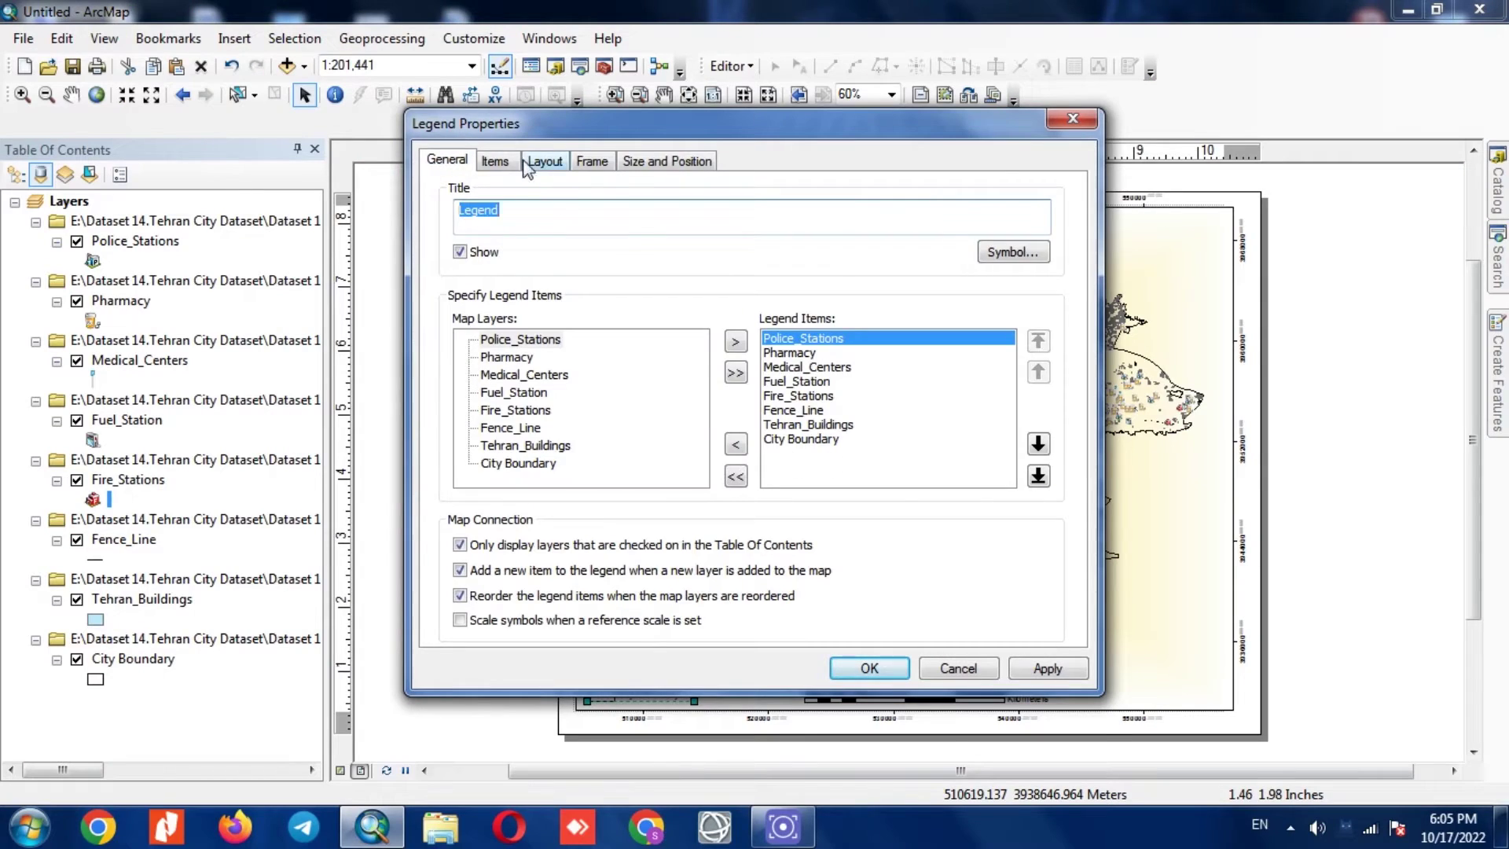
pyautogui.click(495, 161)
pyautogui.click(592, 161)
pyautogui.click(640, 337)
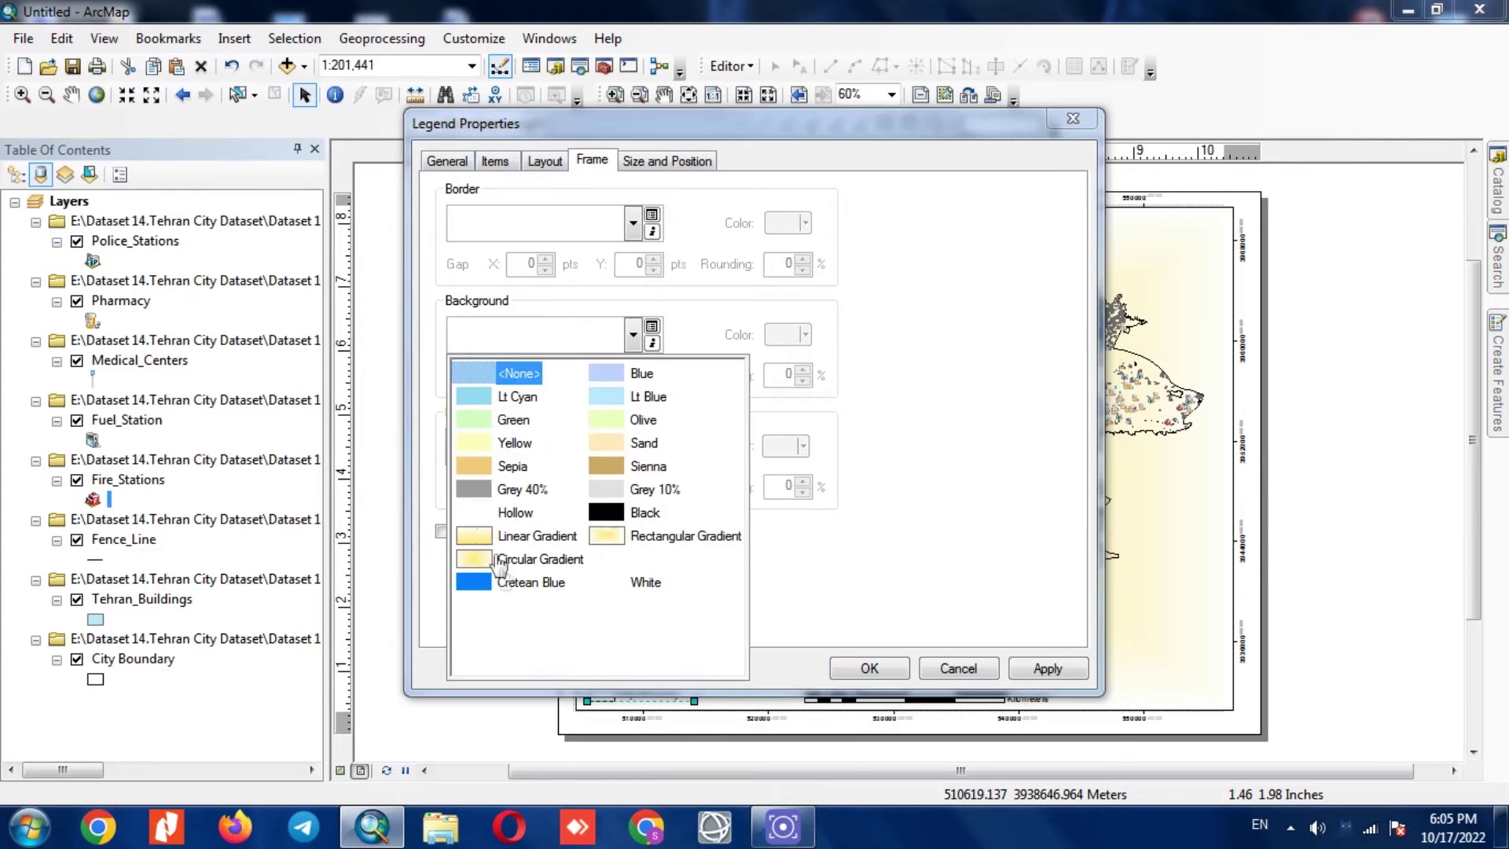
pyautogui.click(487, 550)
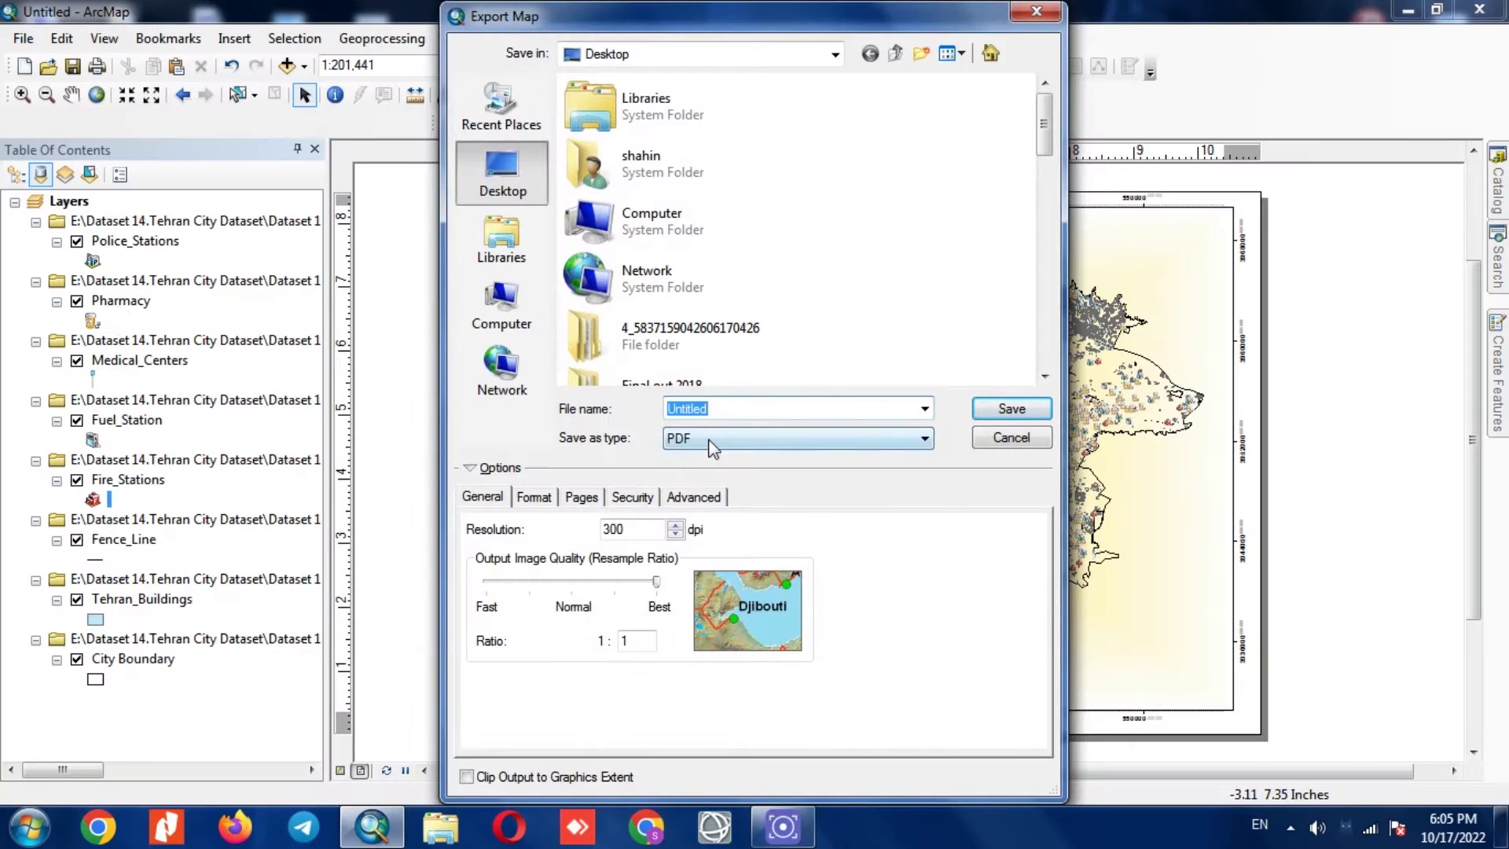
# - Export the layout as a 300 dpi PDF, then hide its Measured Grid layer
pyautogui.click(711, 438)
pyautogui.click(700, 502)
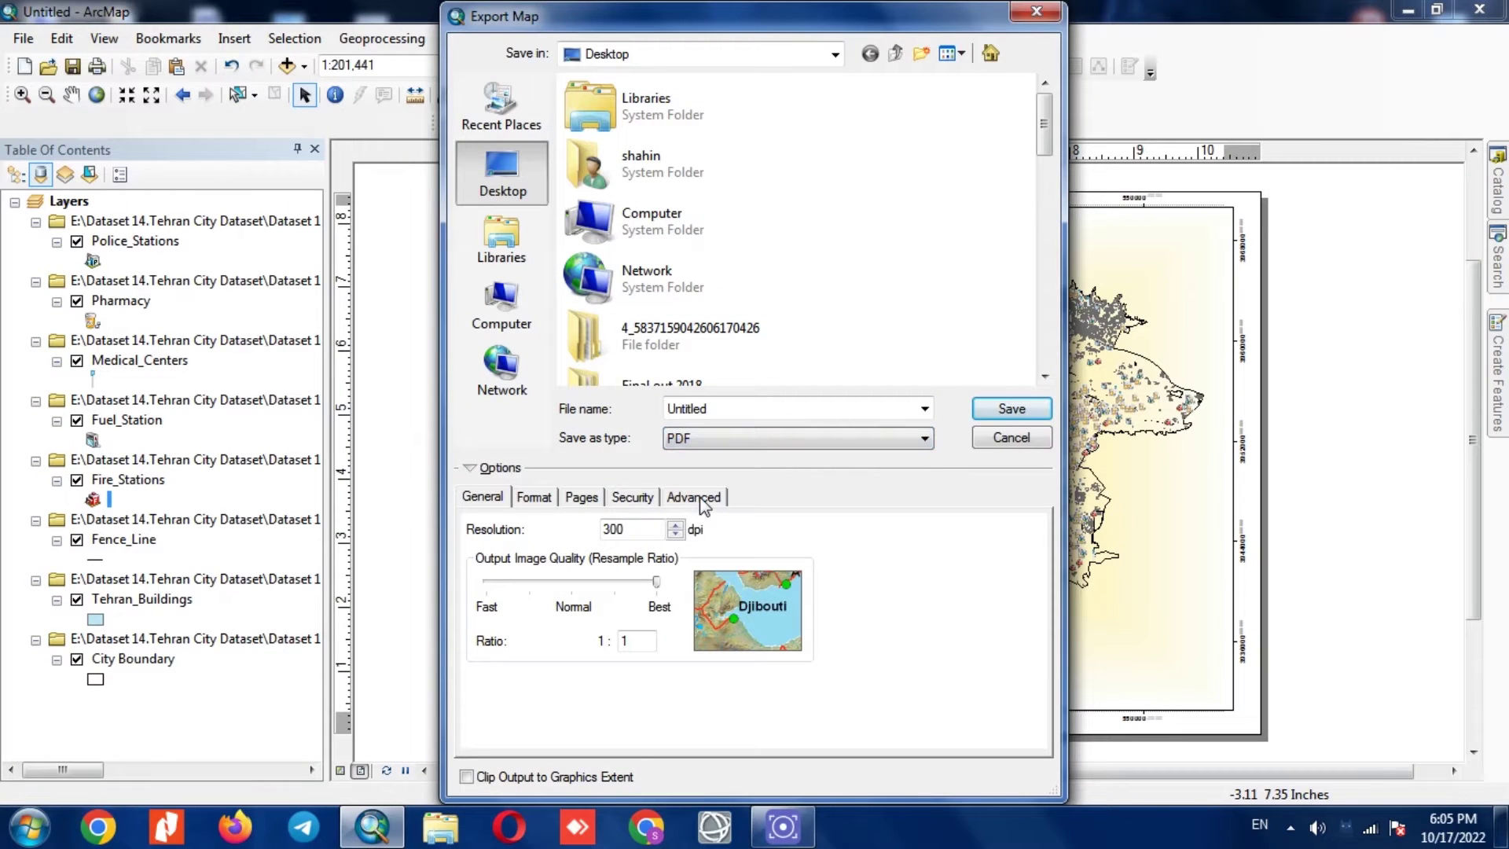
pyautogui.click(605, 584)
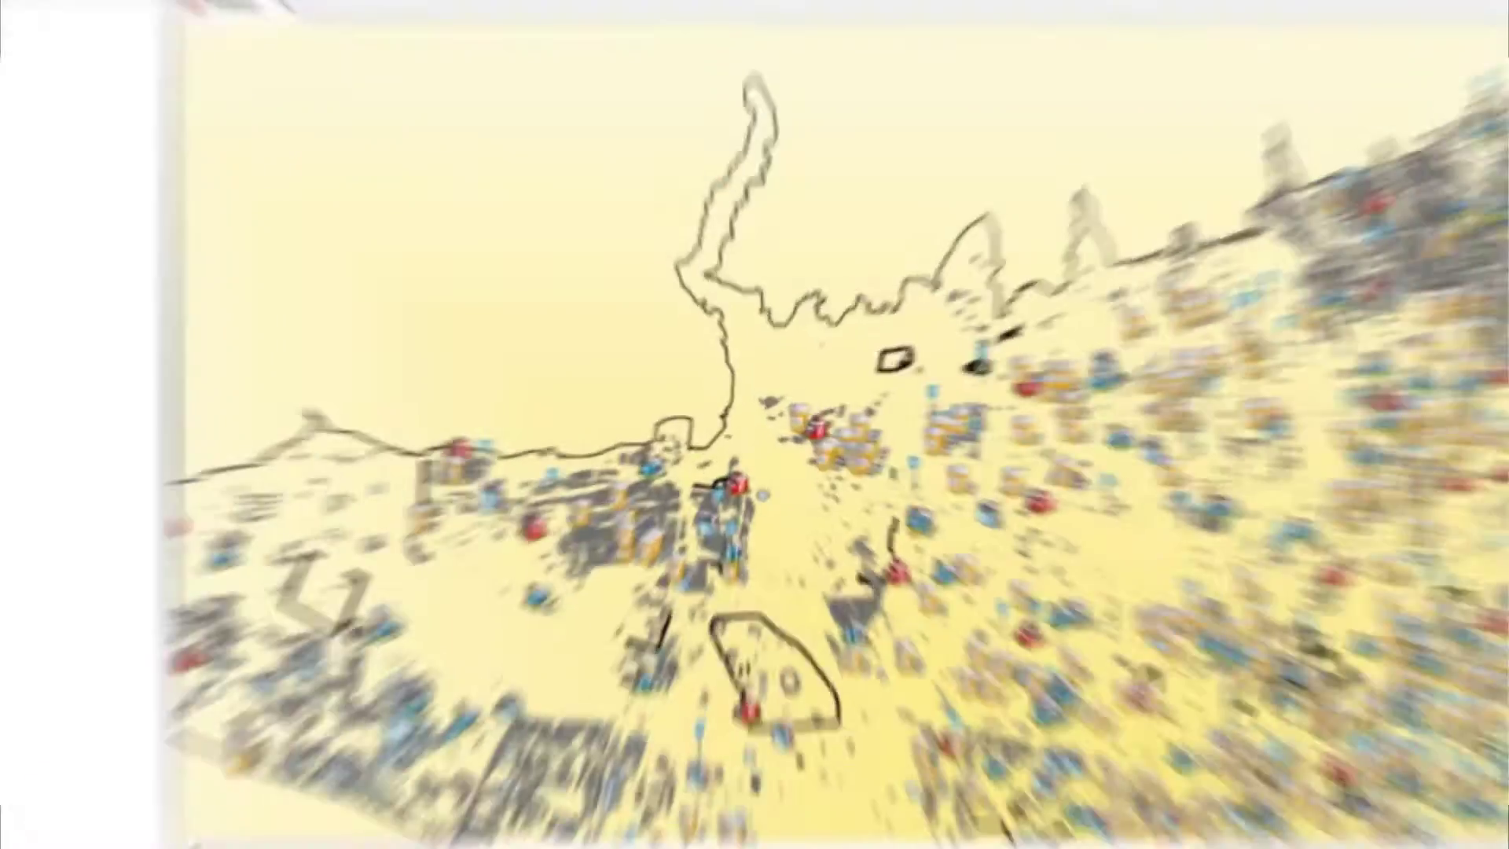
pyautogui.click(82, 132)
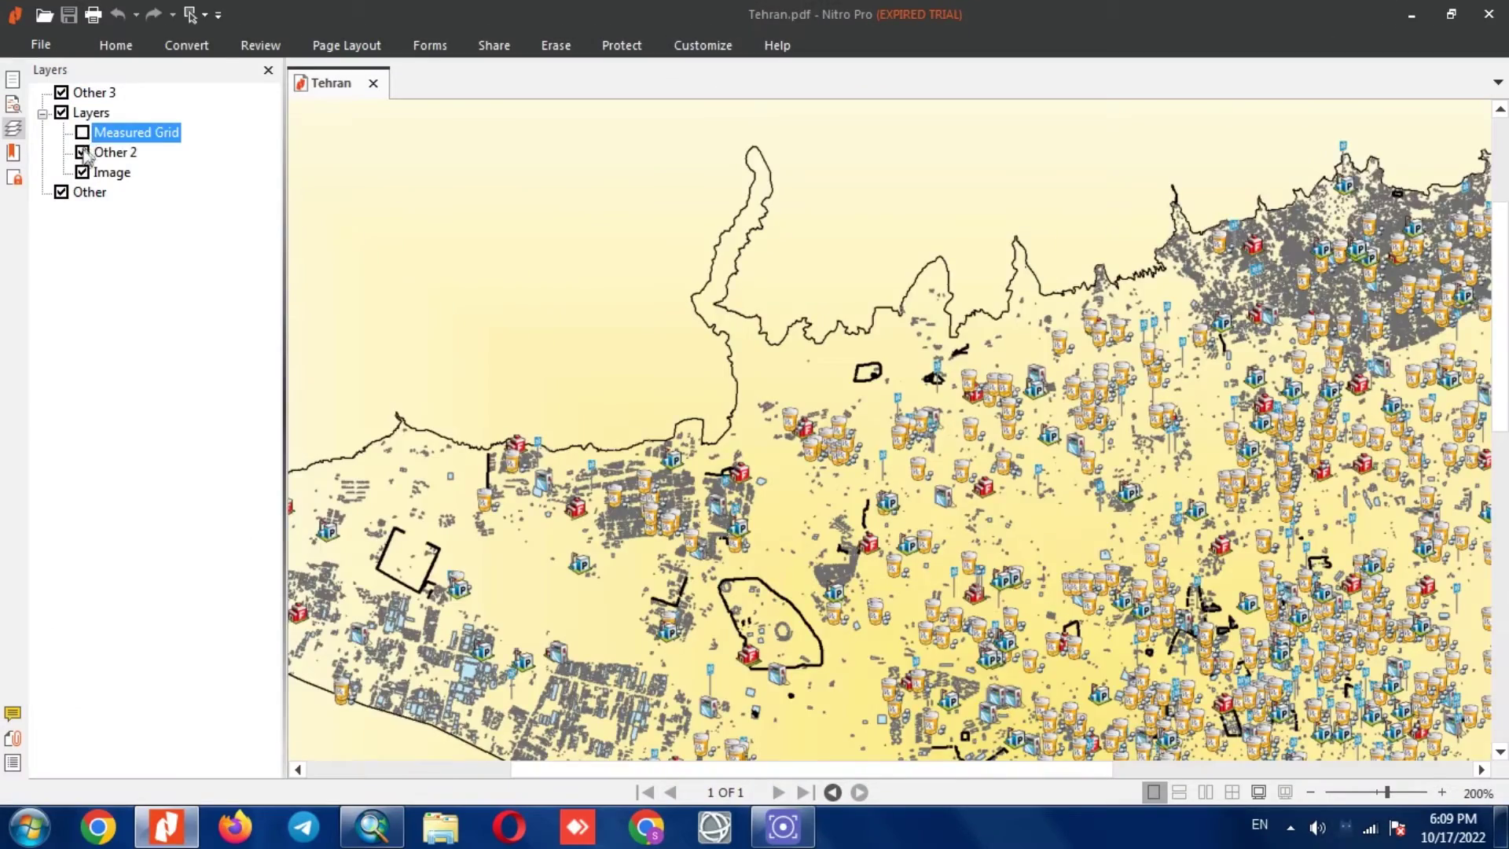
# - Hide the Other 2 and Image layers of Tehran.pdf, then show Image again
pyautogui.click(83, 152)
pyautogui.click(82, 172)
pyautogui.click(83, 172)
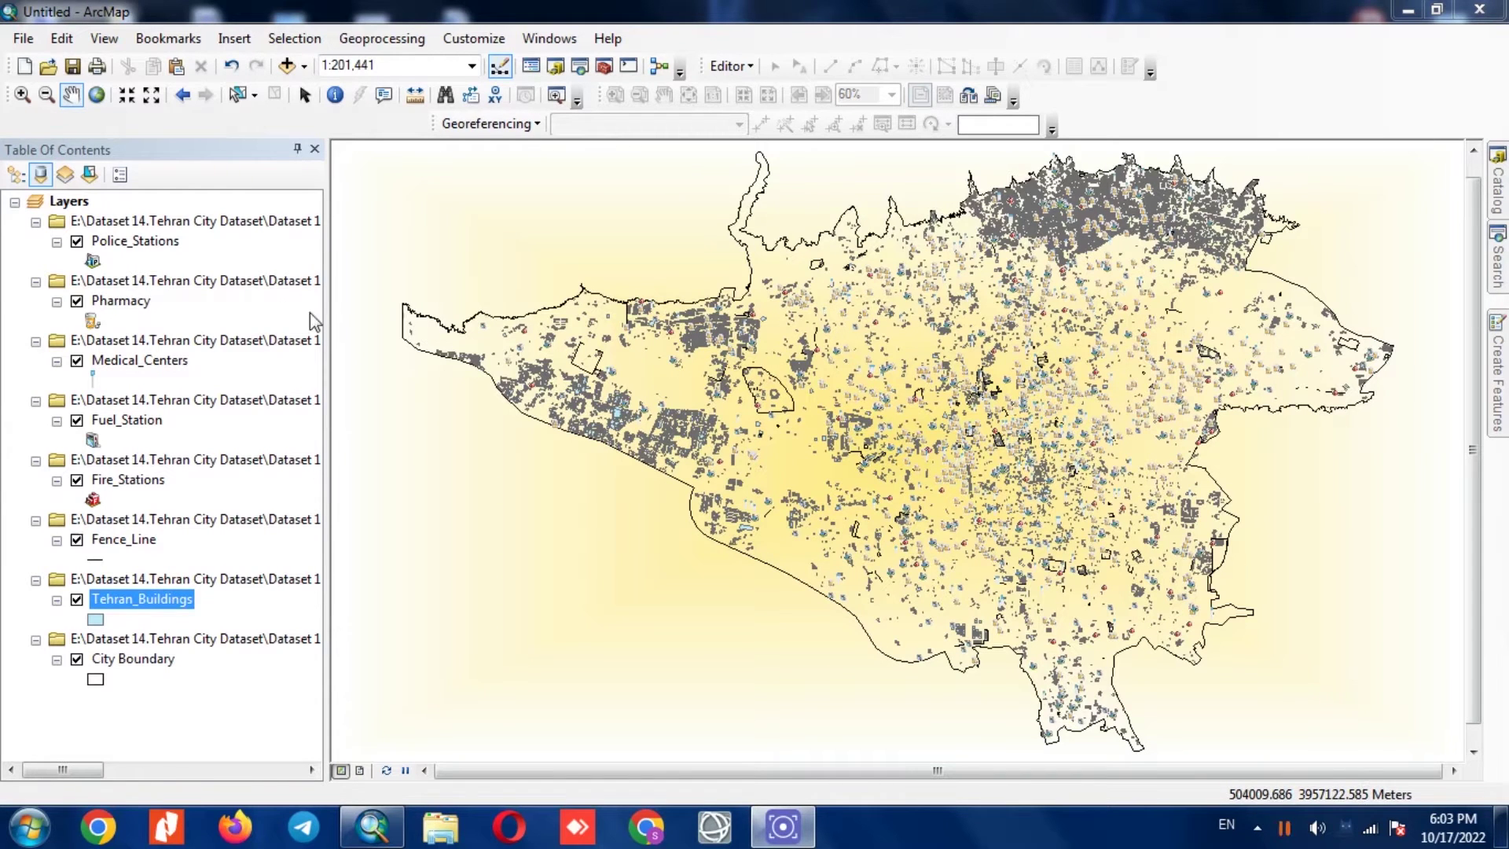
pyautogui.click(110, 244)
pyautogui.moveTo(105, 260); pyautogui.dragTo(136, 310)
pyautogui.click(134, 302)
pyautogui.keyDown('ctrl'); pyautogui.click(135, 362); pyautogui.keyUp('ctrl')
pyautogui.click(133, 363)
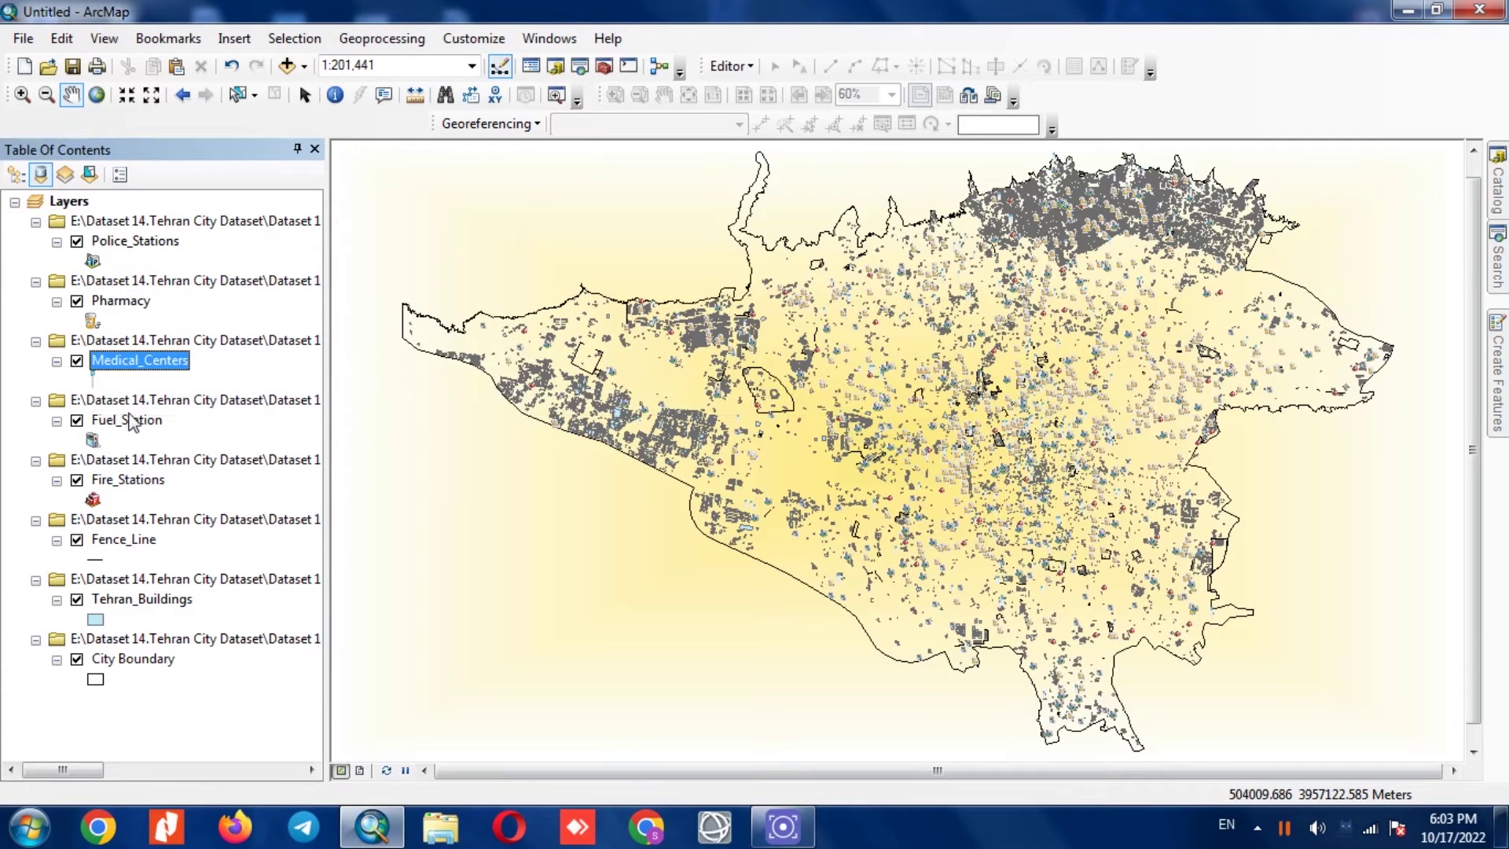
pyautogui.click(128, 421)
pyautogui.click(128, 480)
pyautogui.click(131, 543)
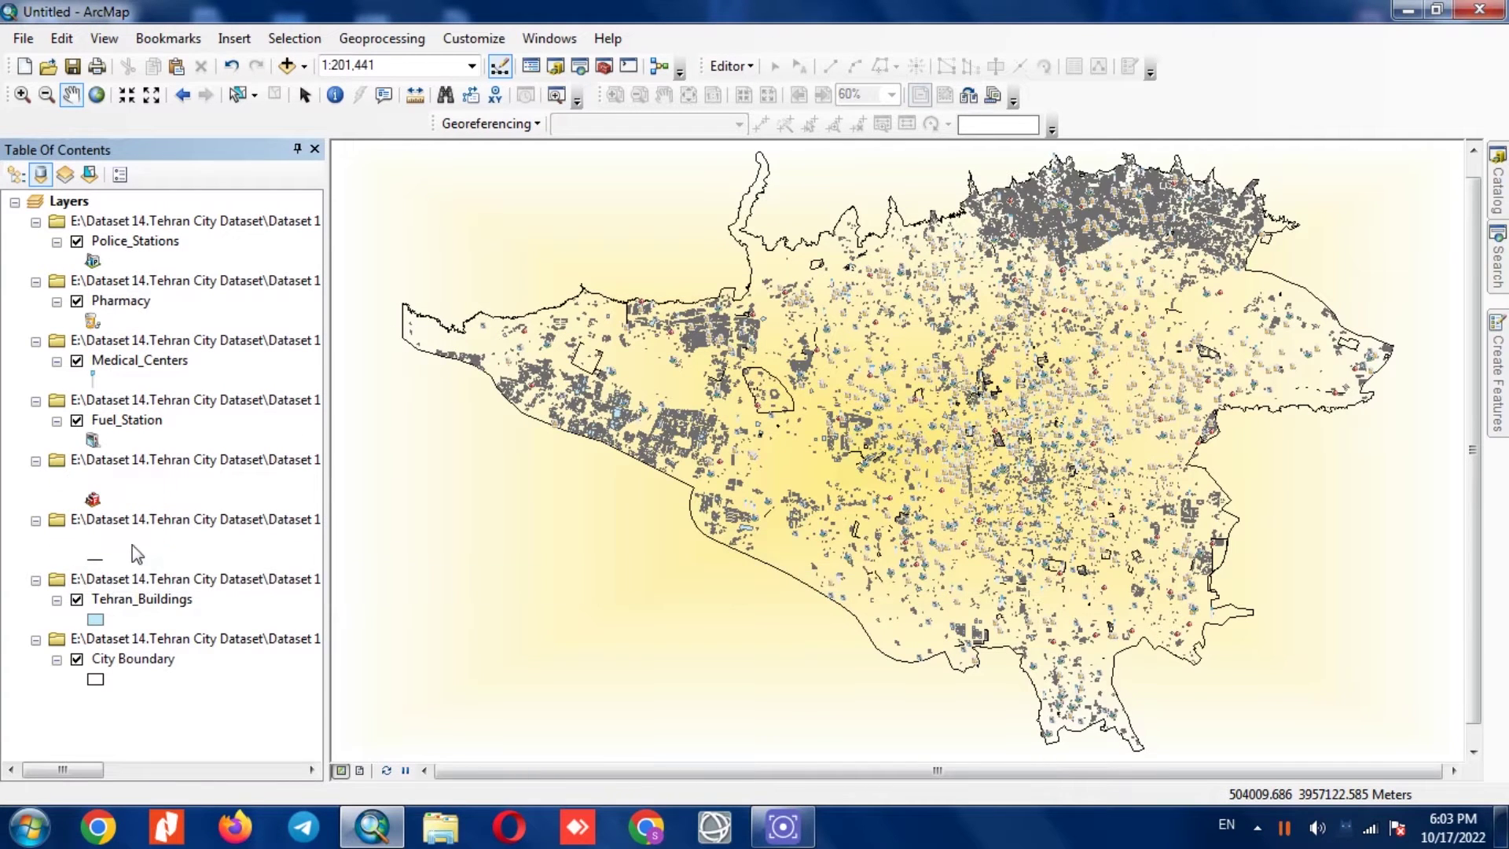
pyautogui.click(144, 660)
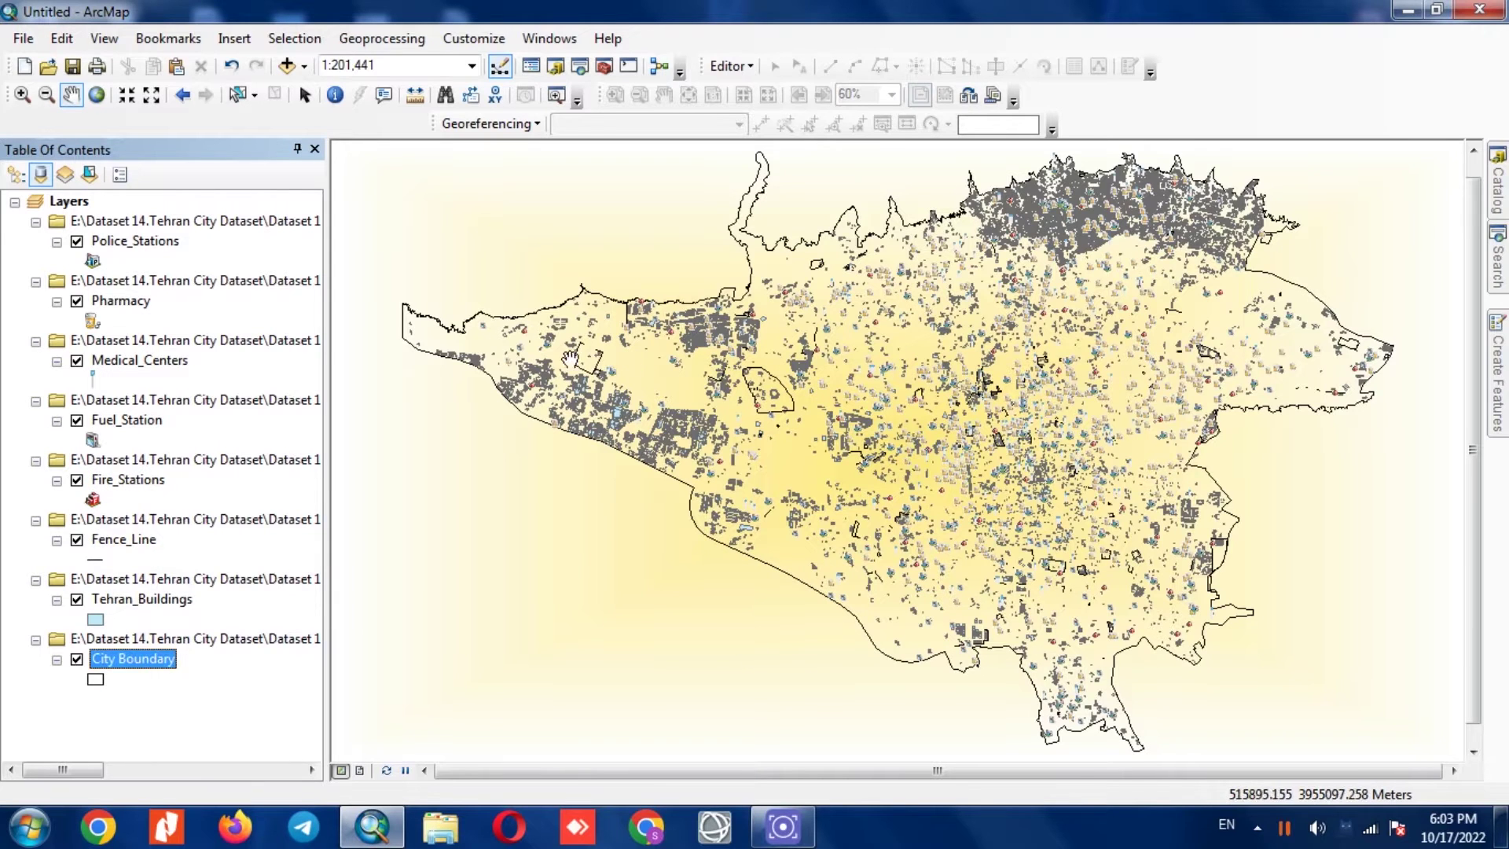
pyautogui.keyDown('ctrl'); pyautogui.click(85, 244); pyautogui.keyUp('ctrl')
pyautogui.click(77, 242)
# - Zoom and pan across the buildings, boundary and northern districts, ending near 1:24,000
pyautogui.scroll(-3, 1099, 492)
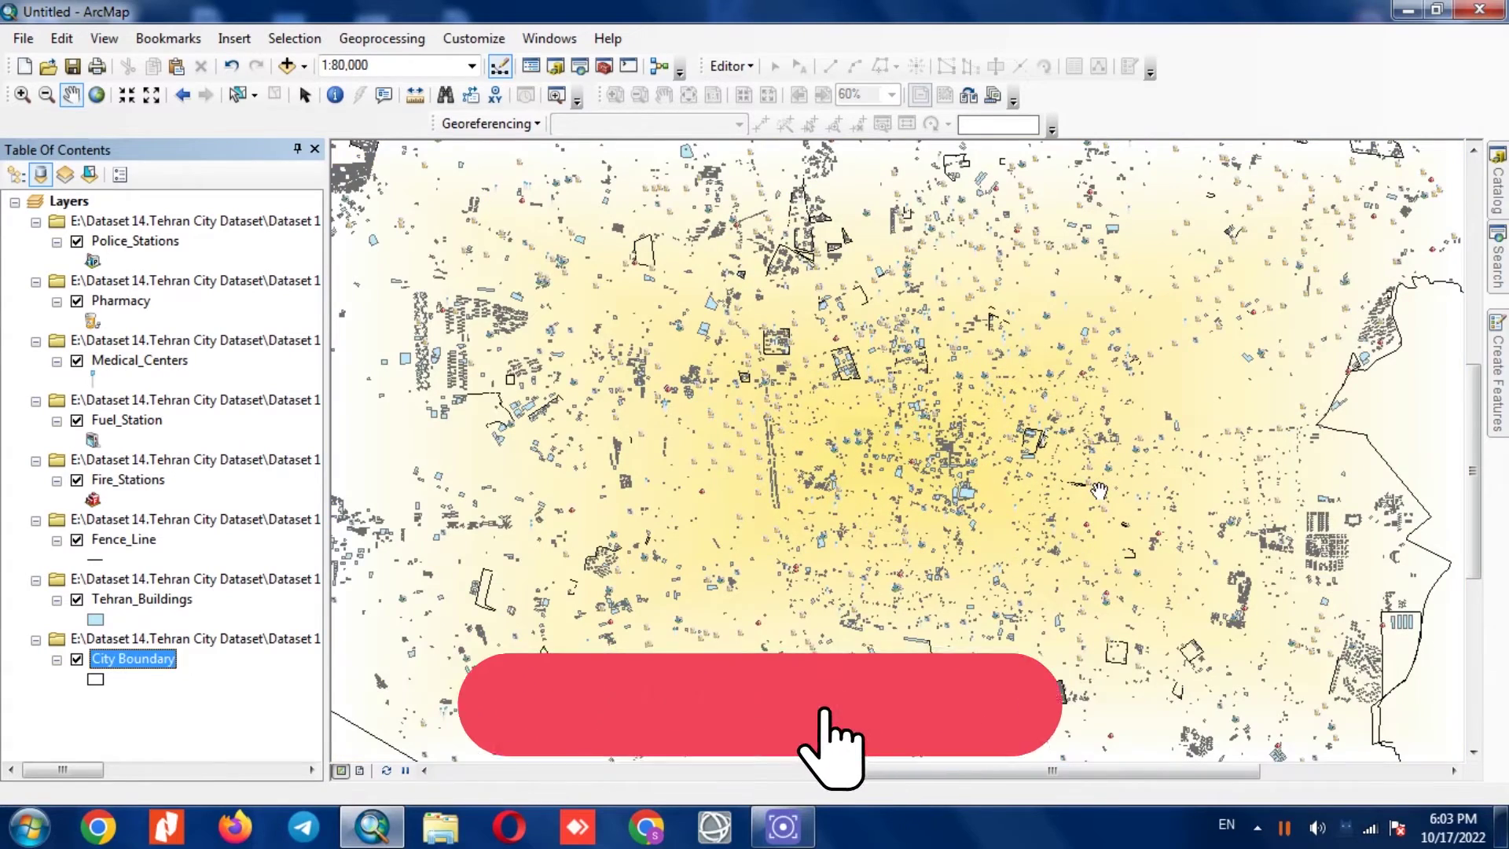
pyautogui.scroll(2, 864, 428)
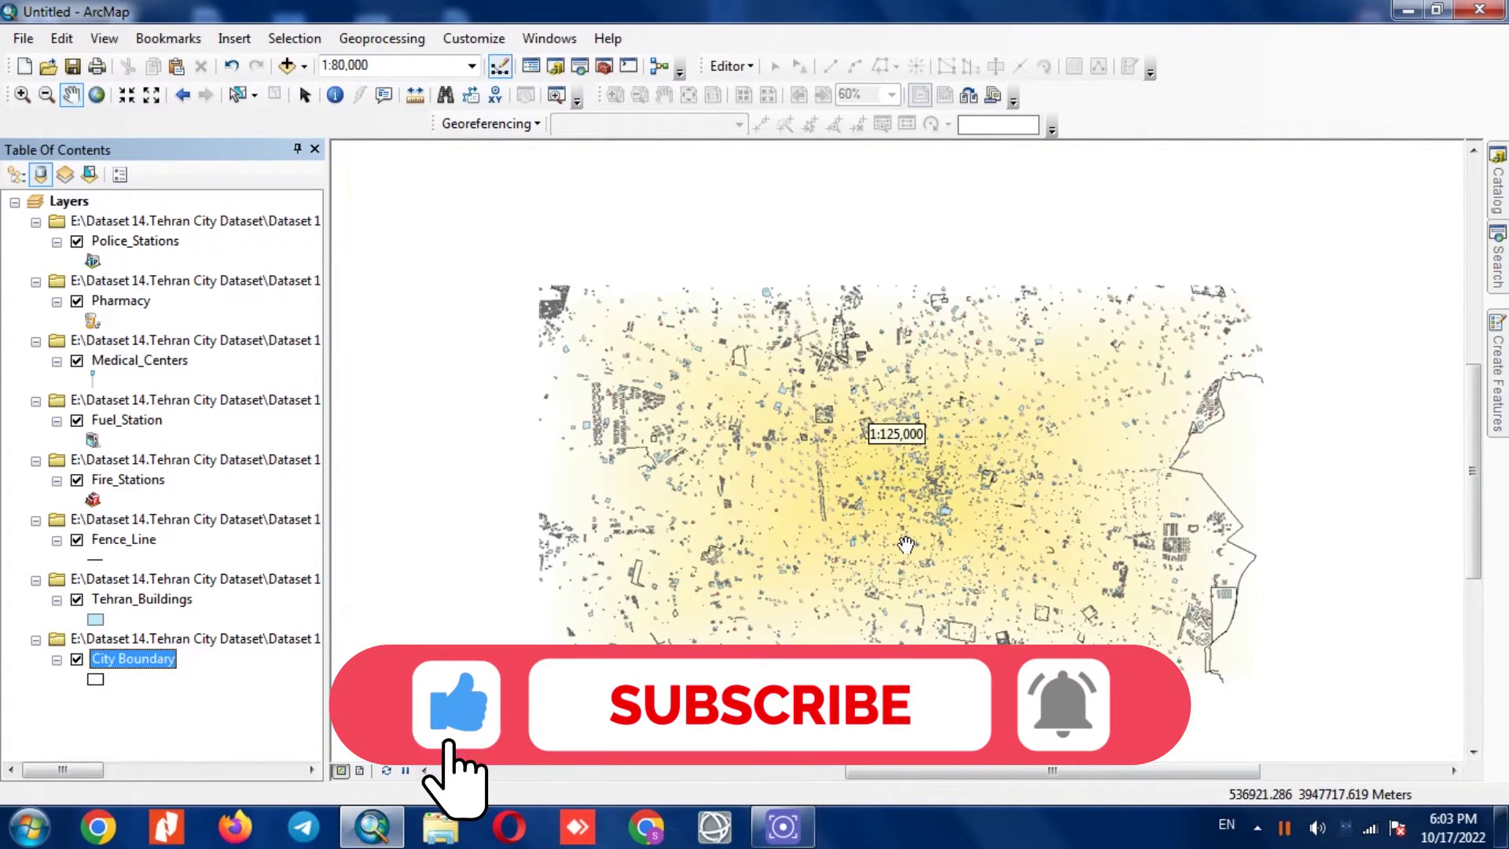
pyautogui.scroll(1, 906, 544)
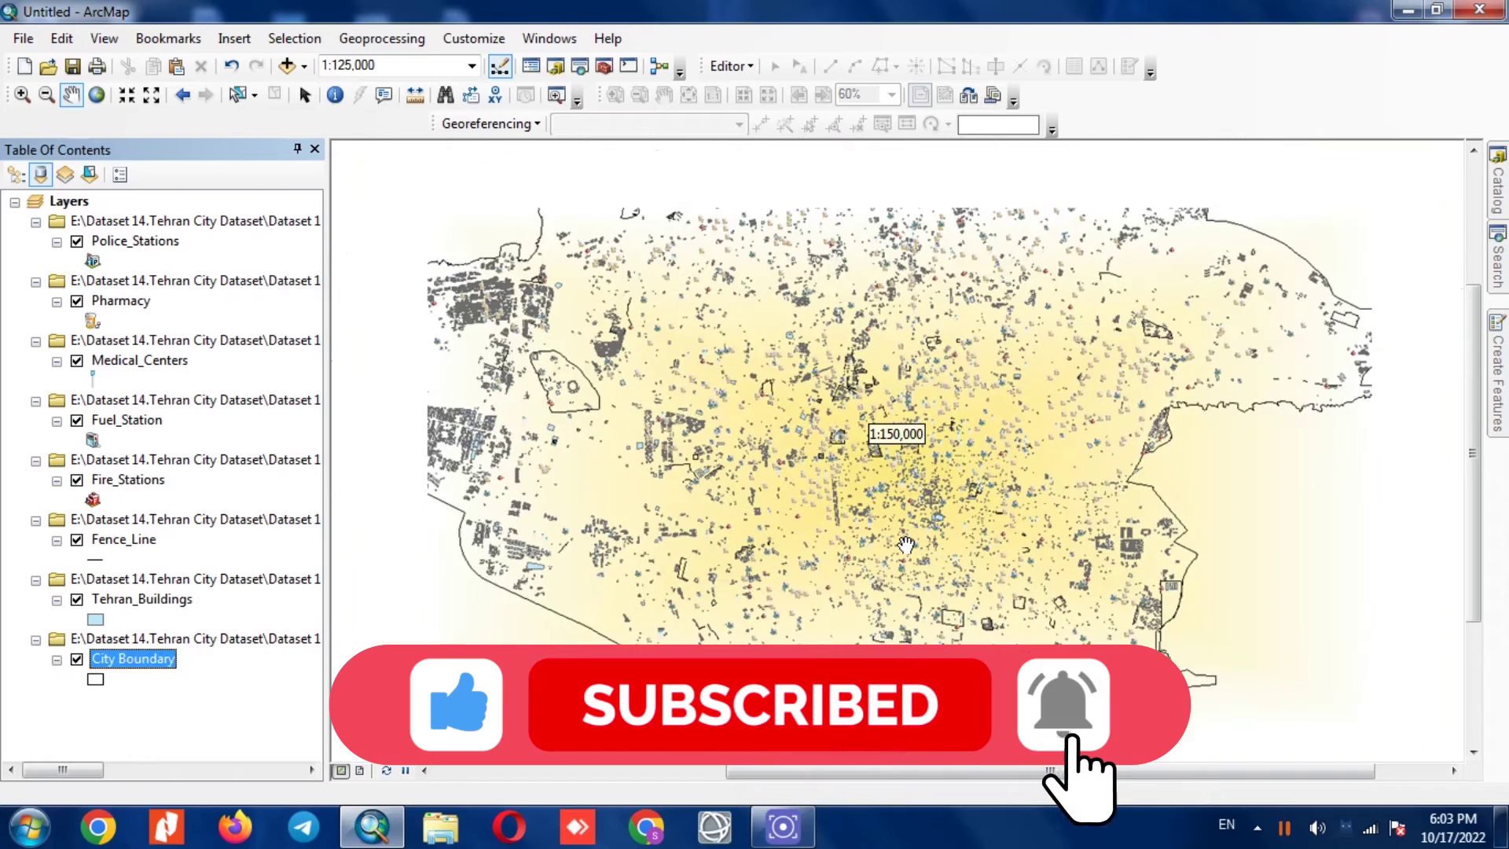
pyautogui.scroll(-8, 905, 544)
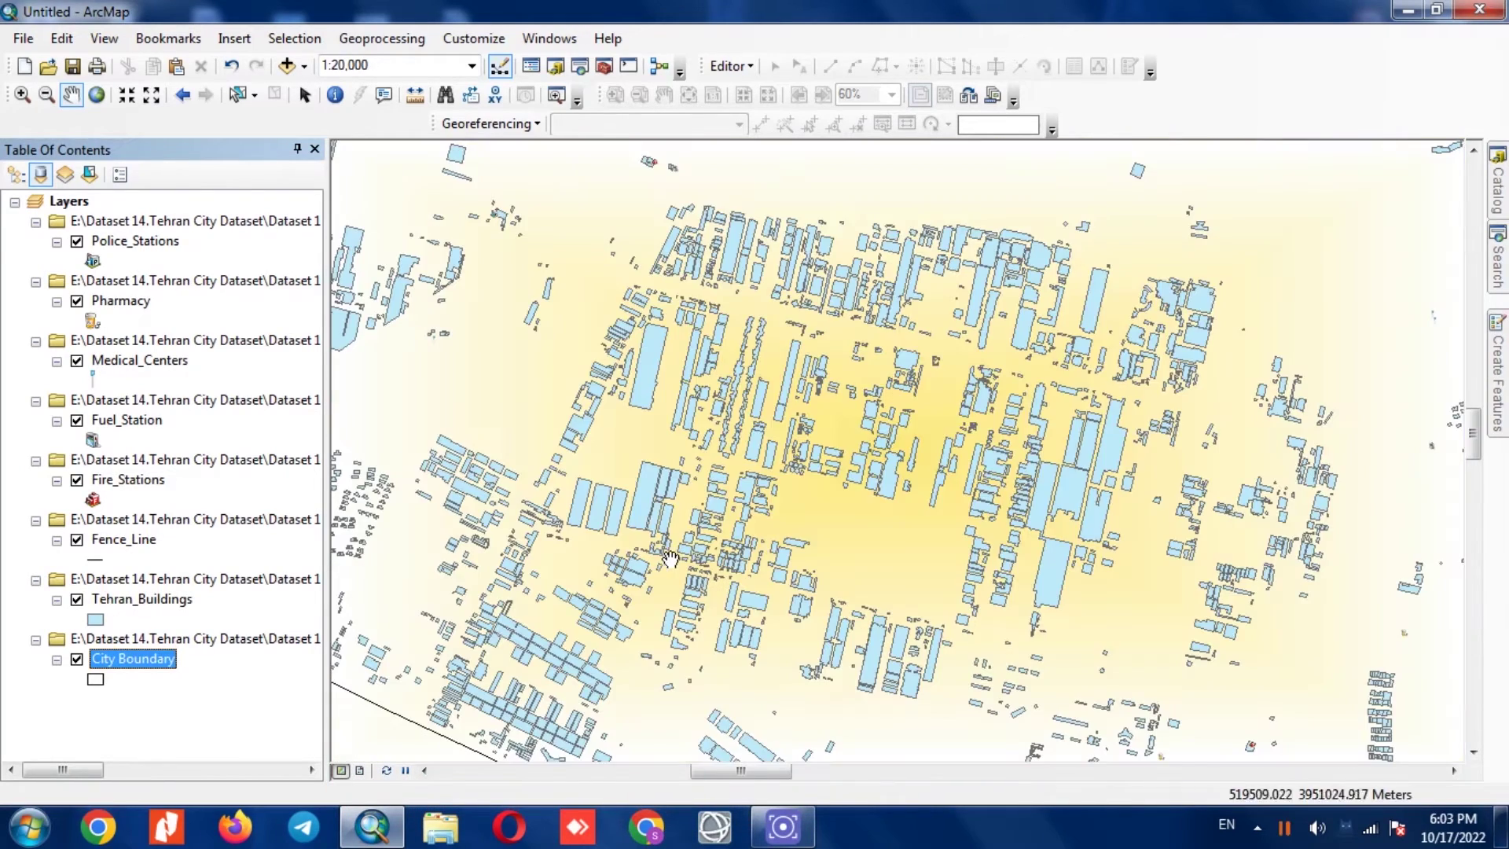
pyautogui.moveTo(860, 575); pyautogui.dragTo(768, 480)
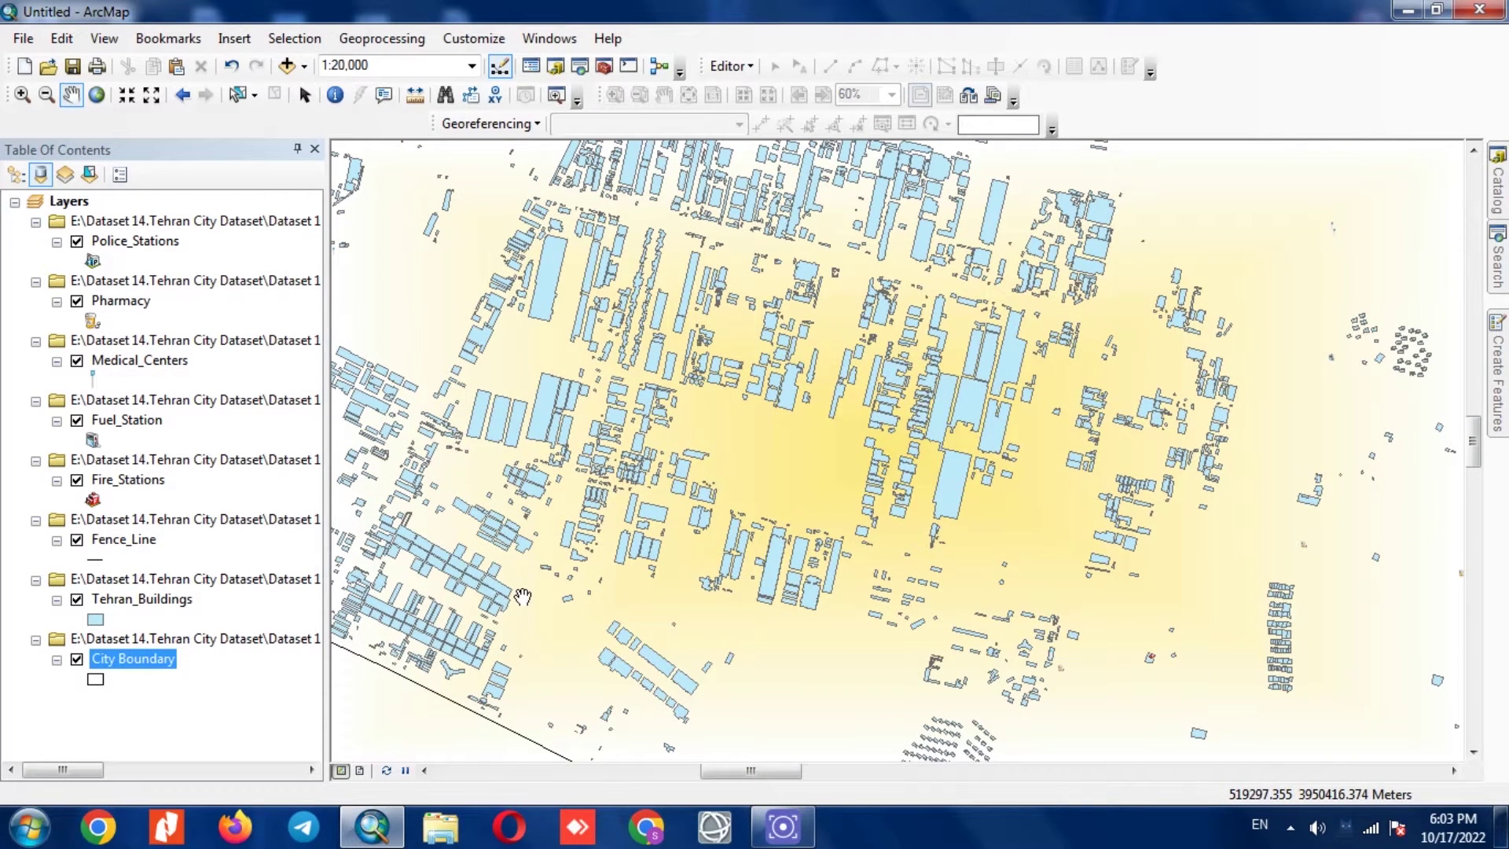
pyautogui.scroll(2, 855, 507)
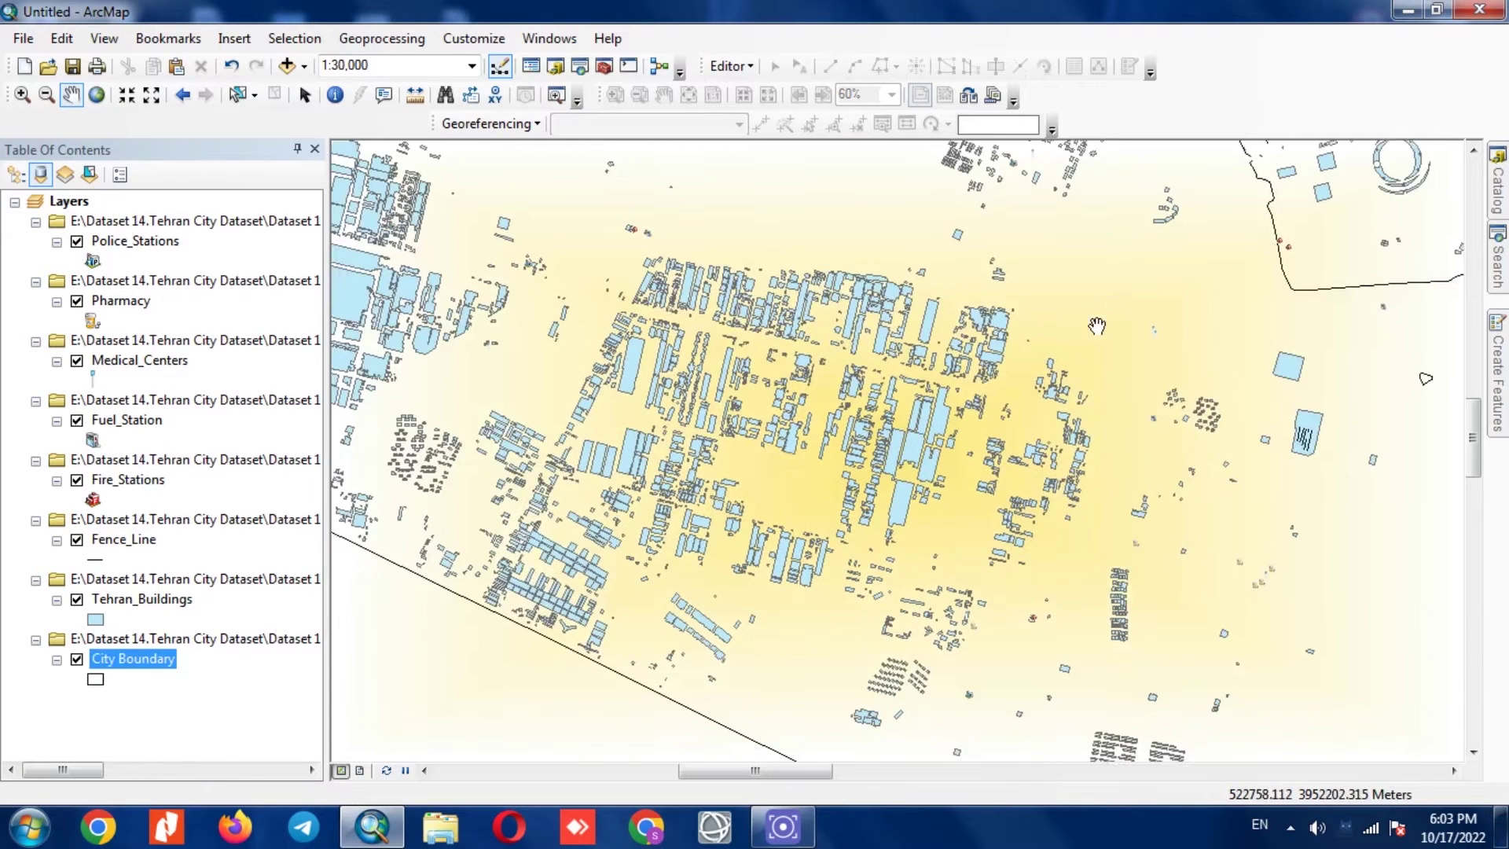
pyautogui.moveTo(1113, 385); pyautogui.dragTo(1116, 637)
pyautogui.moveTo(1226, 295); pyautogui.dragTo(1029, 442)
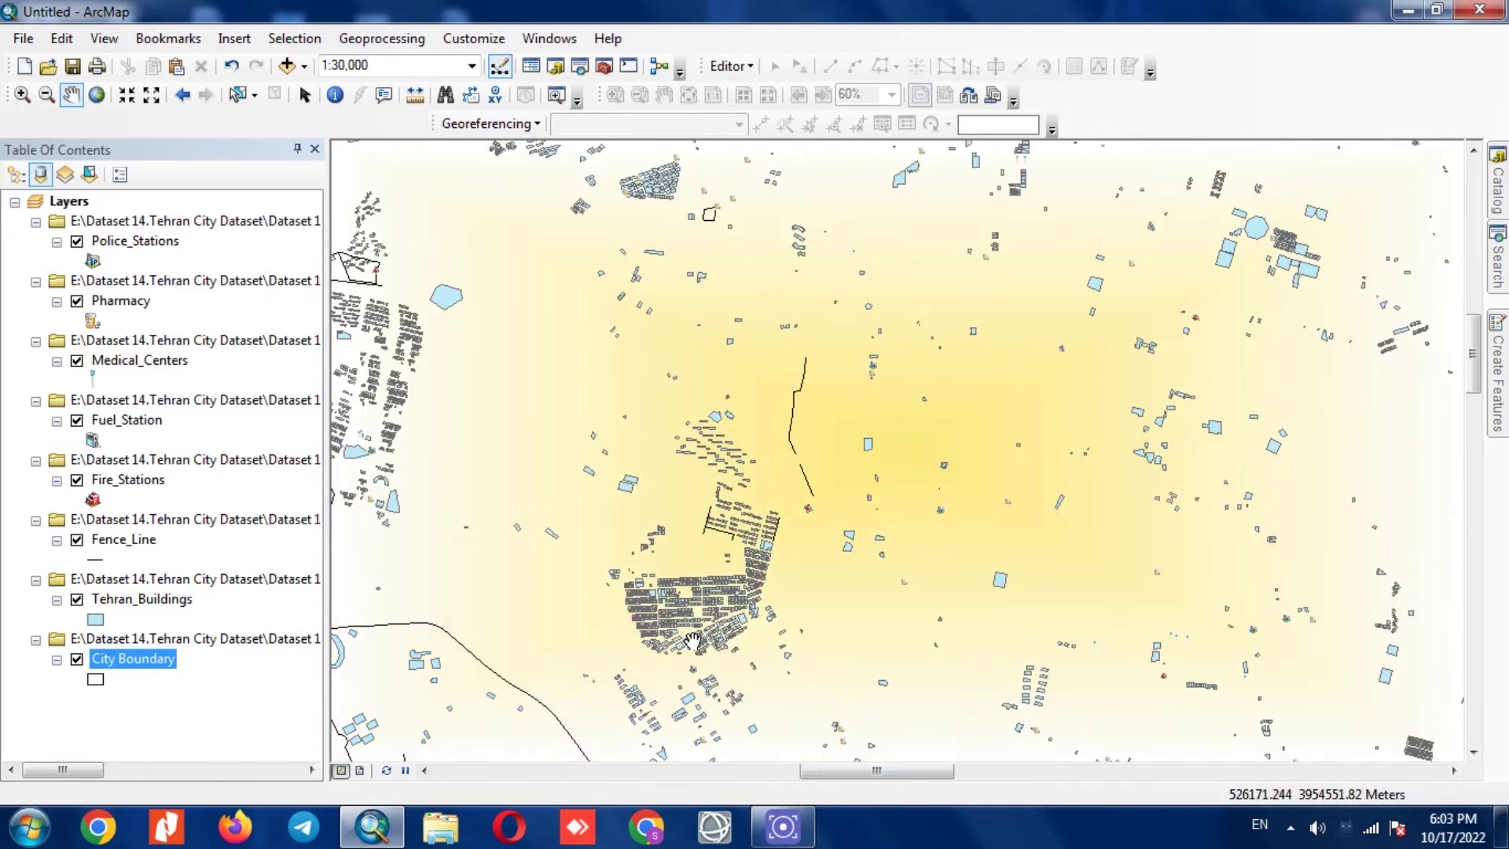
pyautogui.scroll(2, 1029, 442)
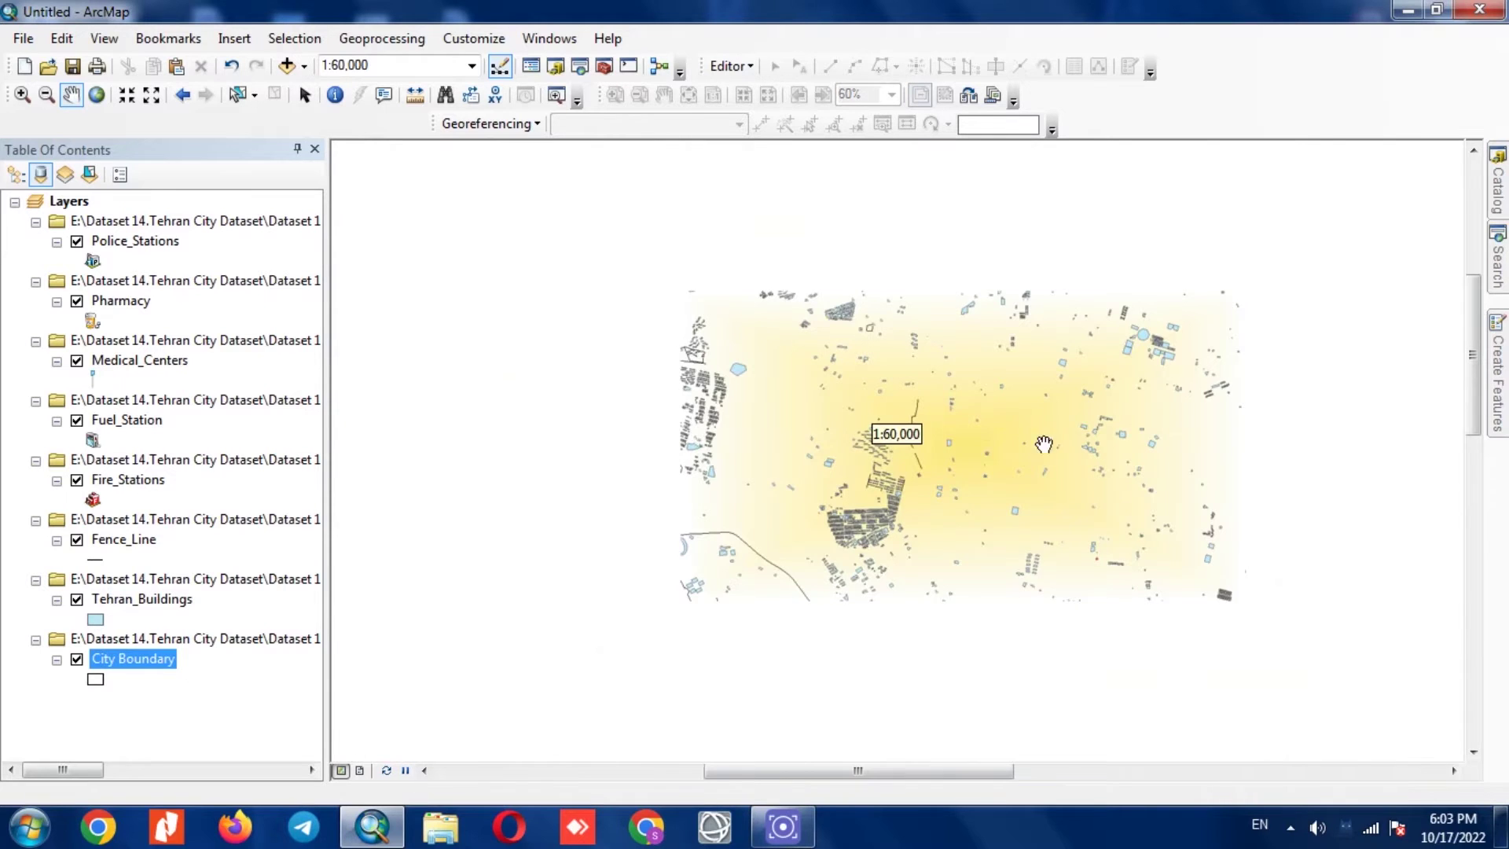
pyautogui.moveTo(1113, 358); pyautogui.dragTo(740, 536)
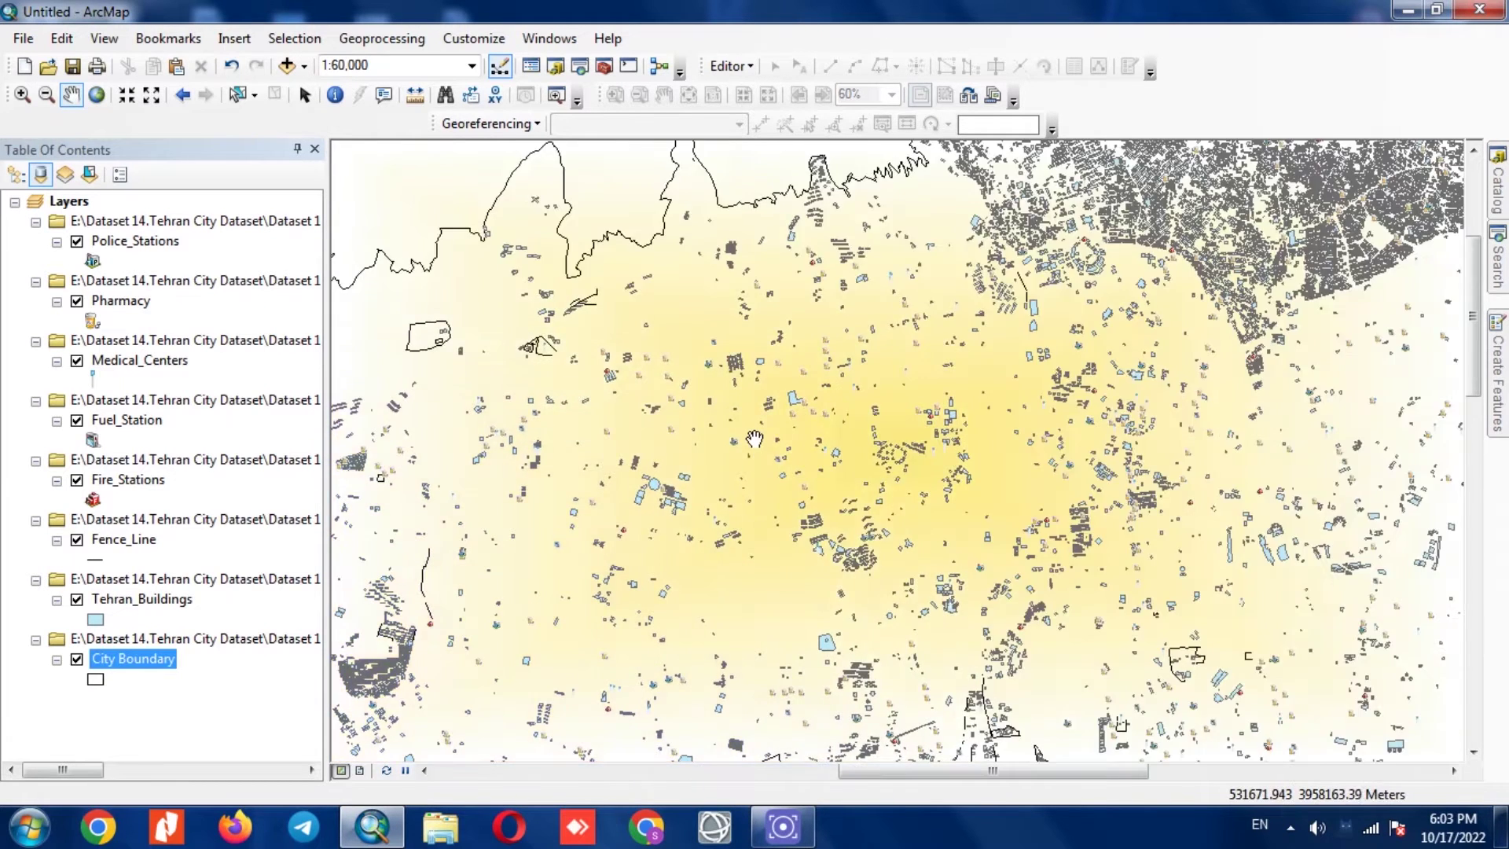
pyautogui.scroll(-3, 860, 420)
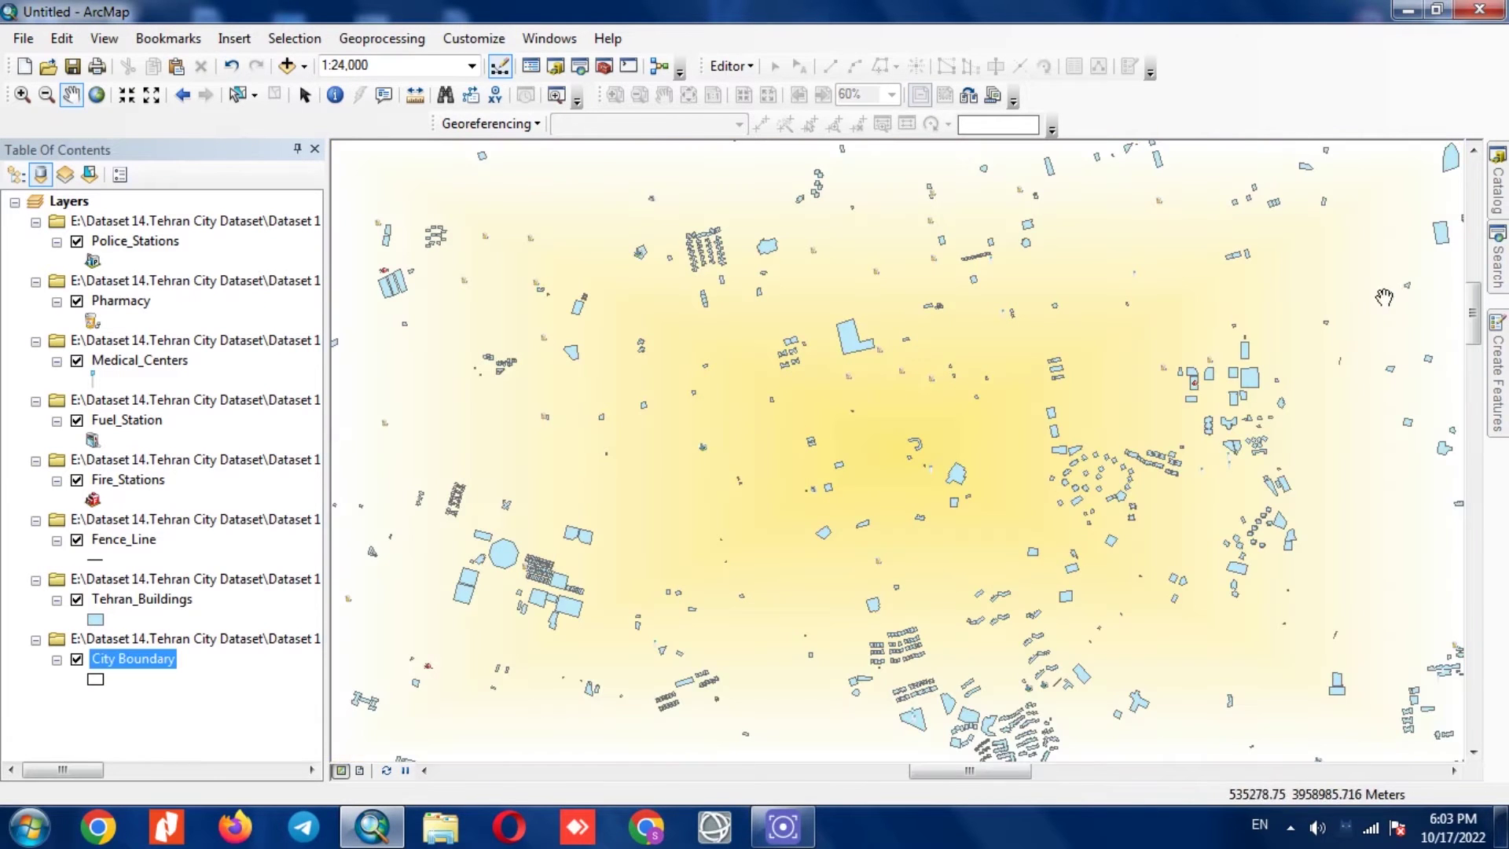
# - Set the Police_Stations marker size to 10 and confirm the change
pyautogui.click(93, 260)
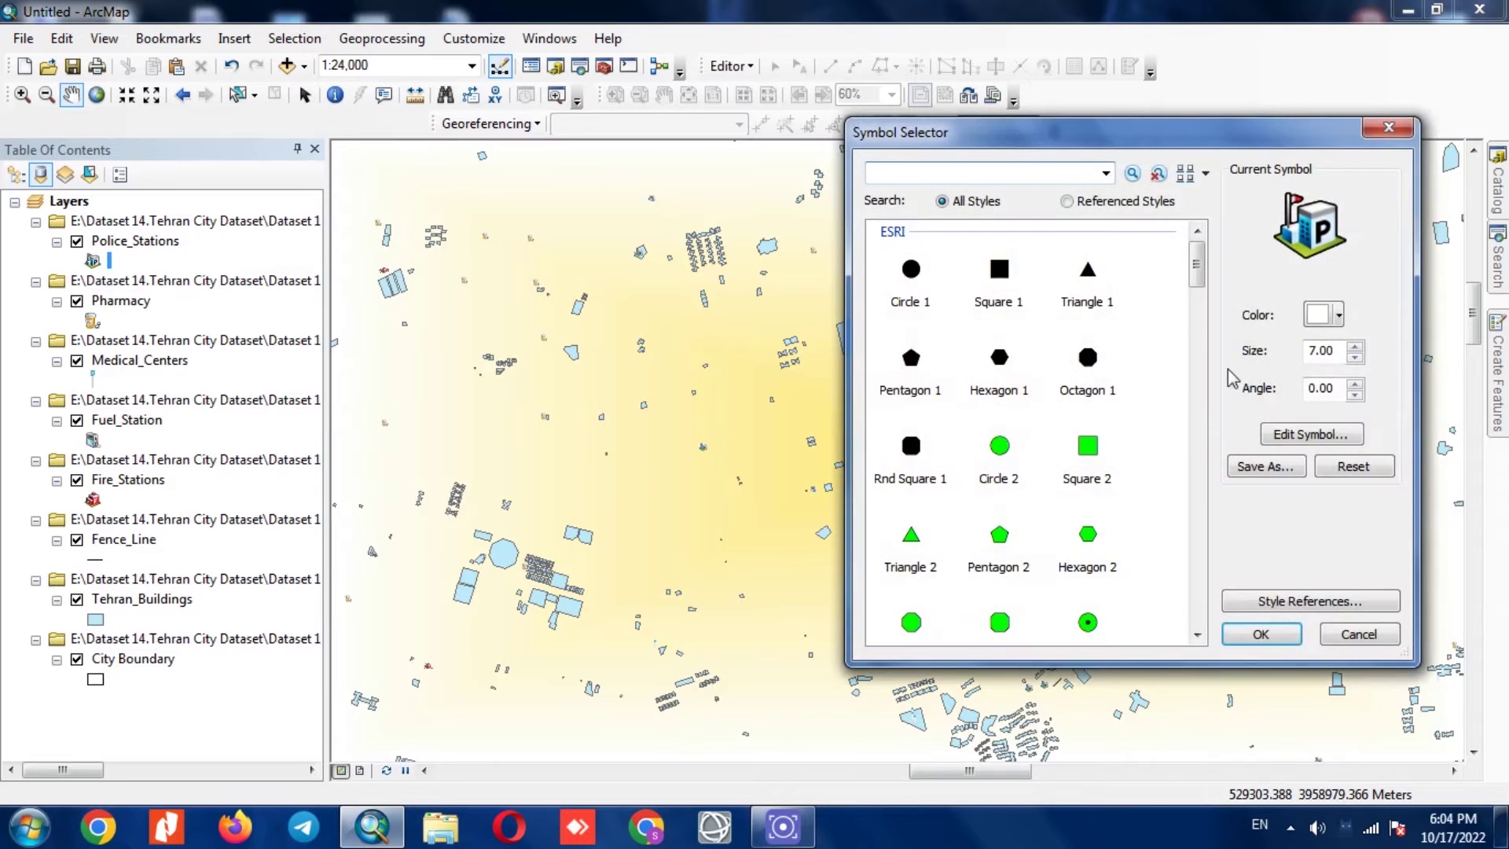
pyautogui.click(1359, 351)
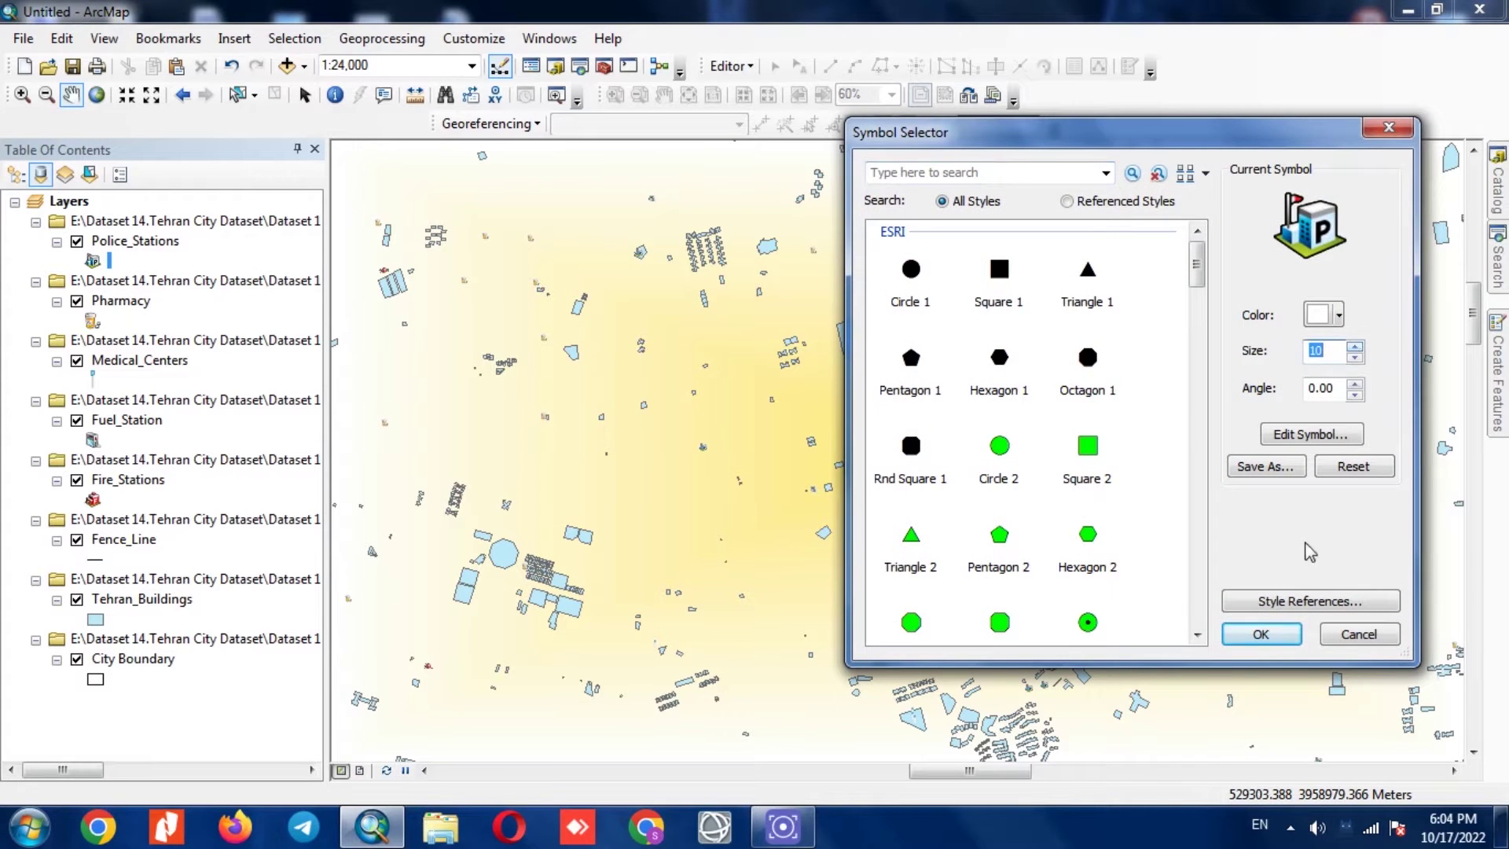
pyautogui.click(1263, 636)
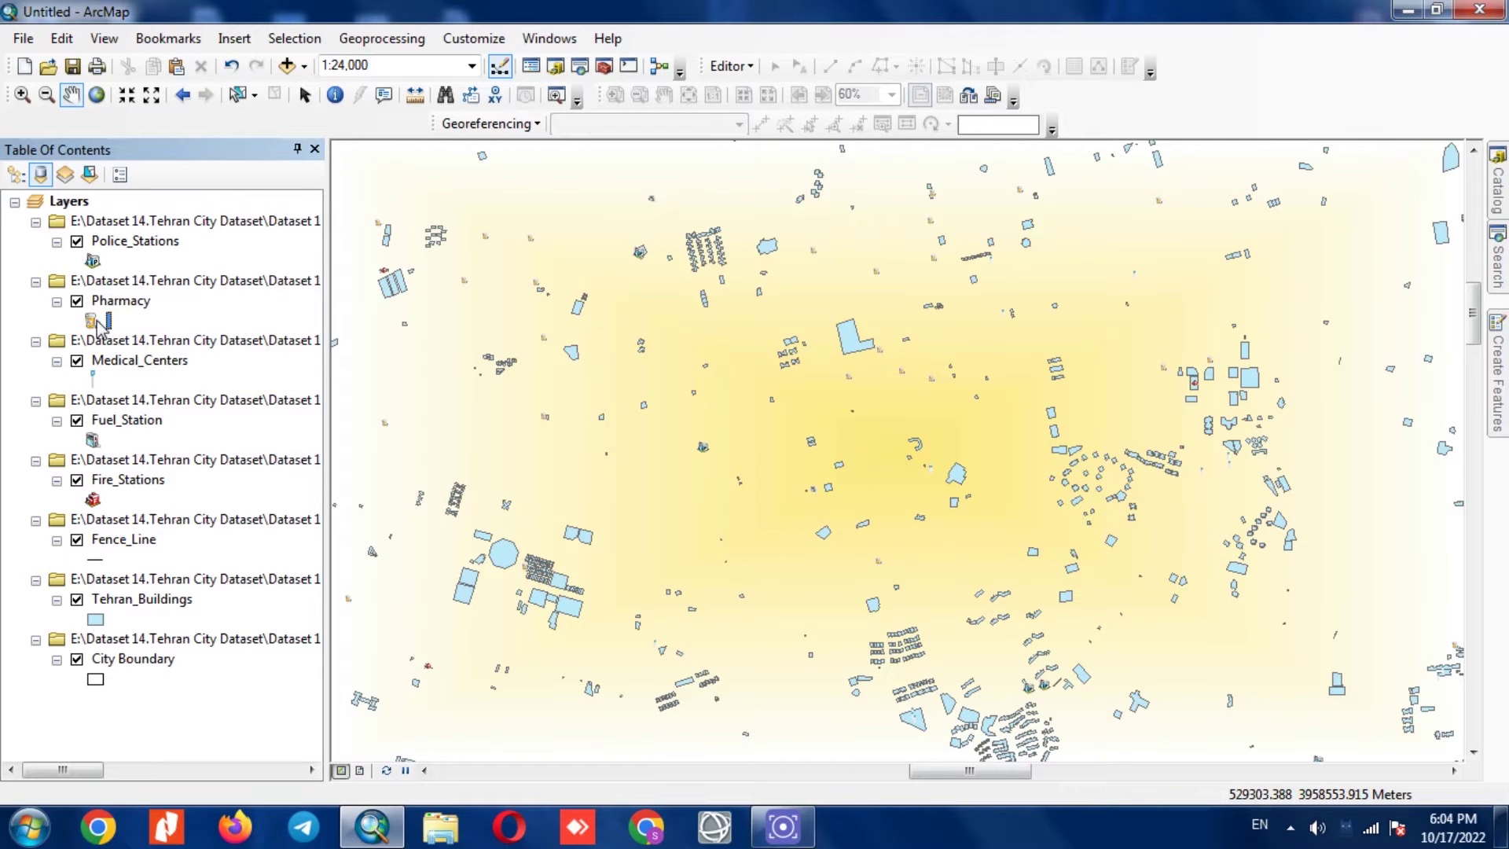
pyautogui.click(92, 260)
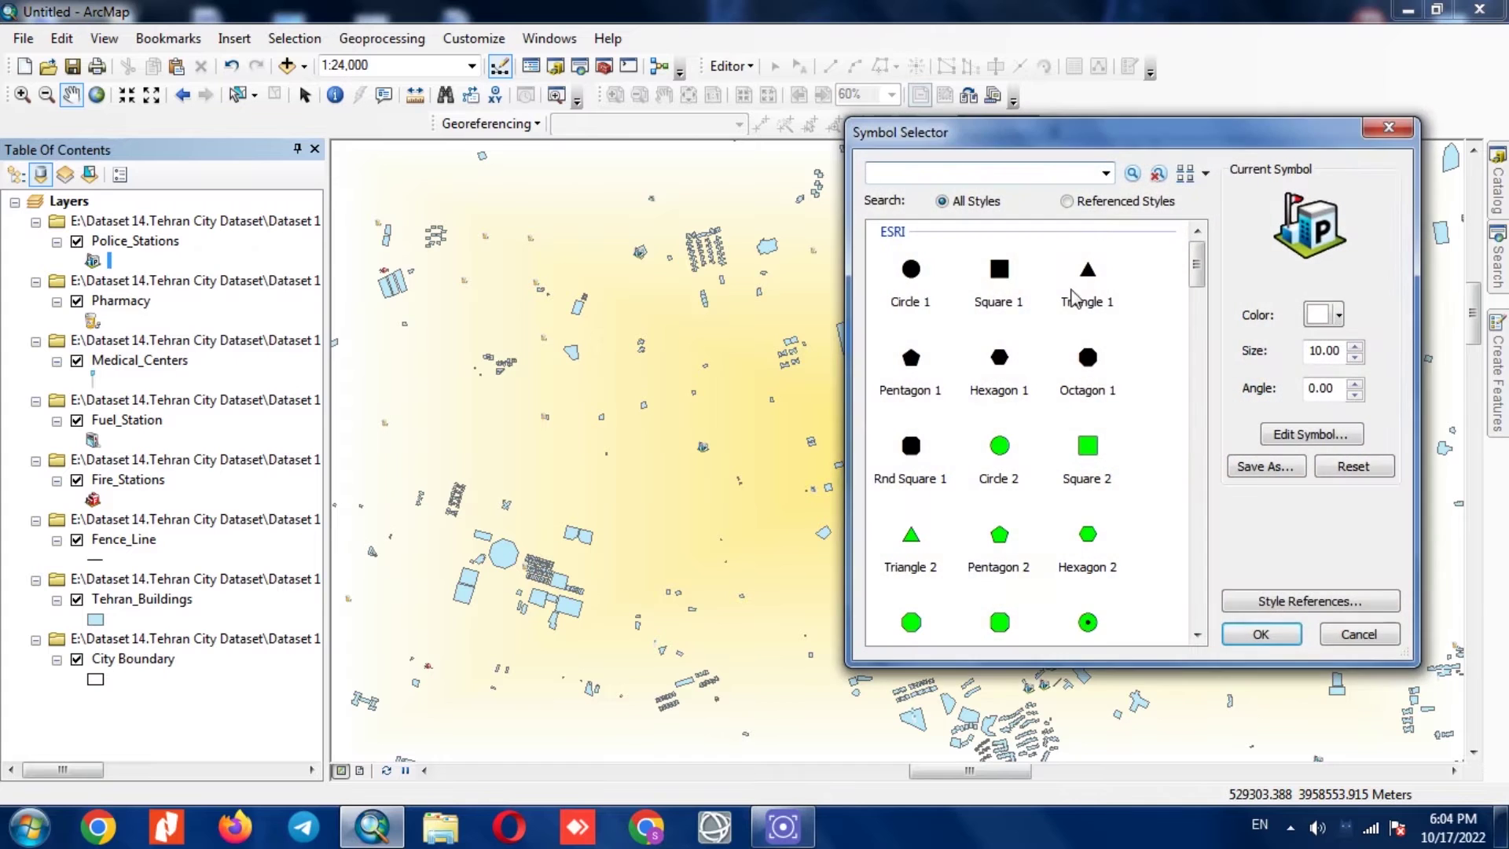
pyautogui.click(1387, 128)
# - Set the Pharmacy marker size to 7
pyautogui.click(92, 320)
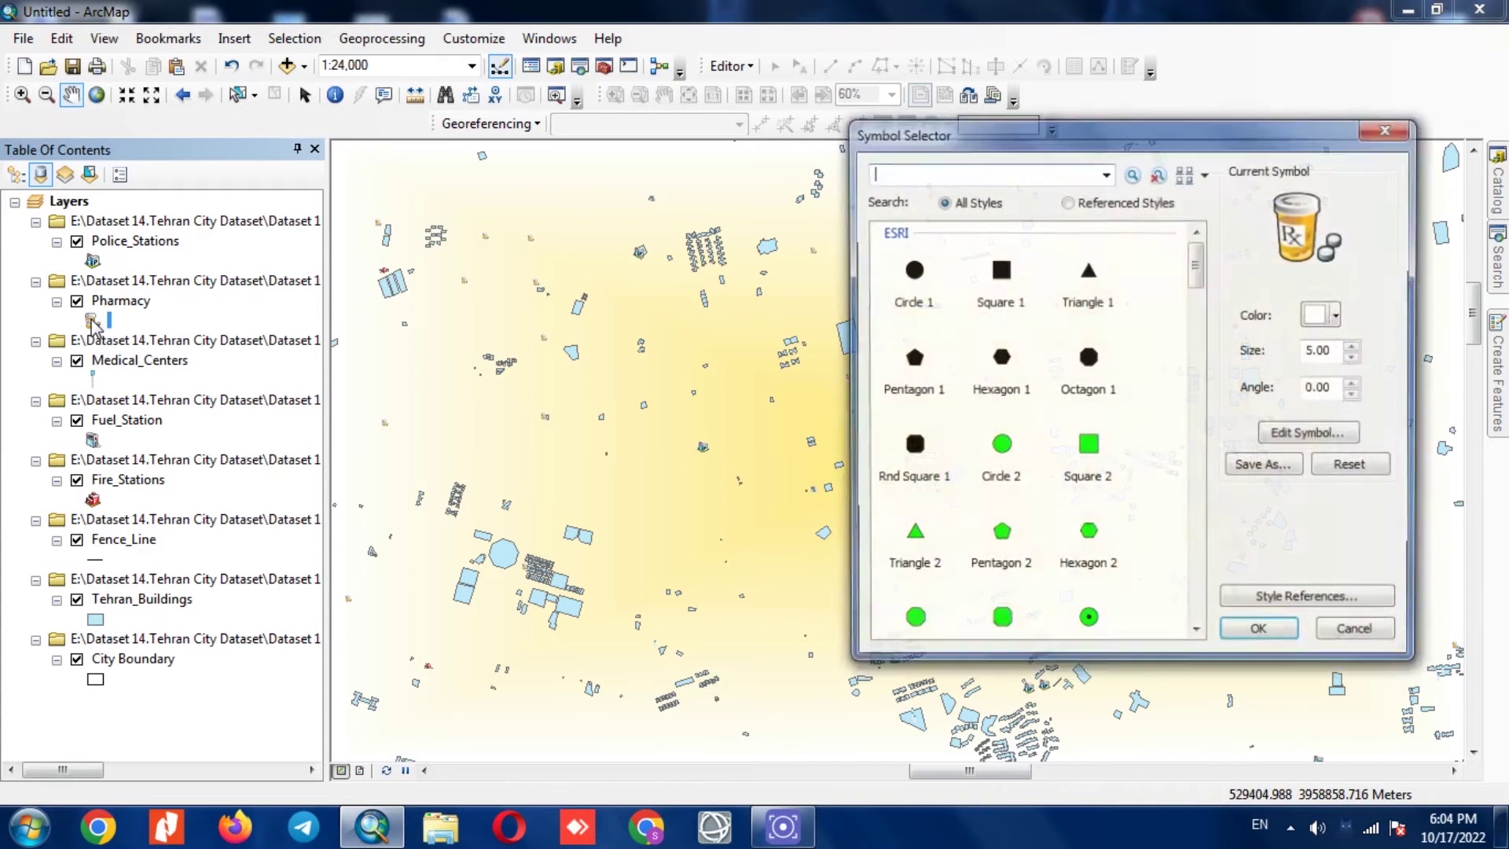
pyautogui.doubleClick(1354, 347)
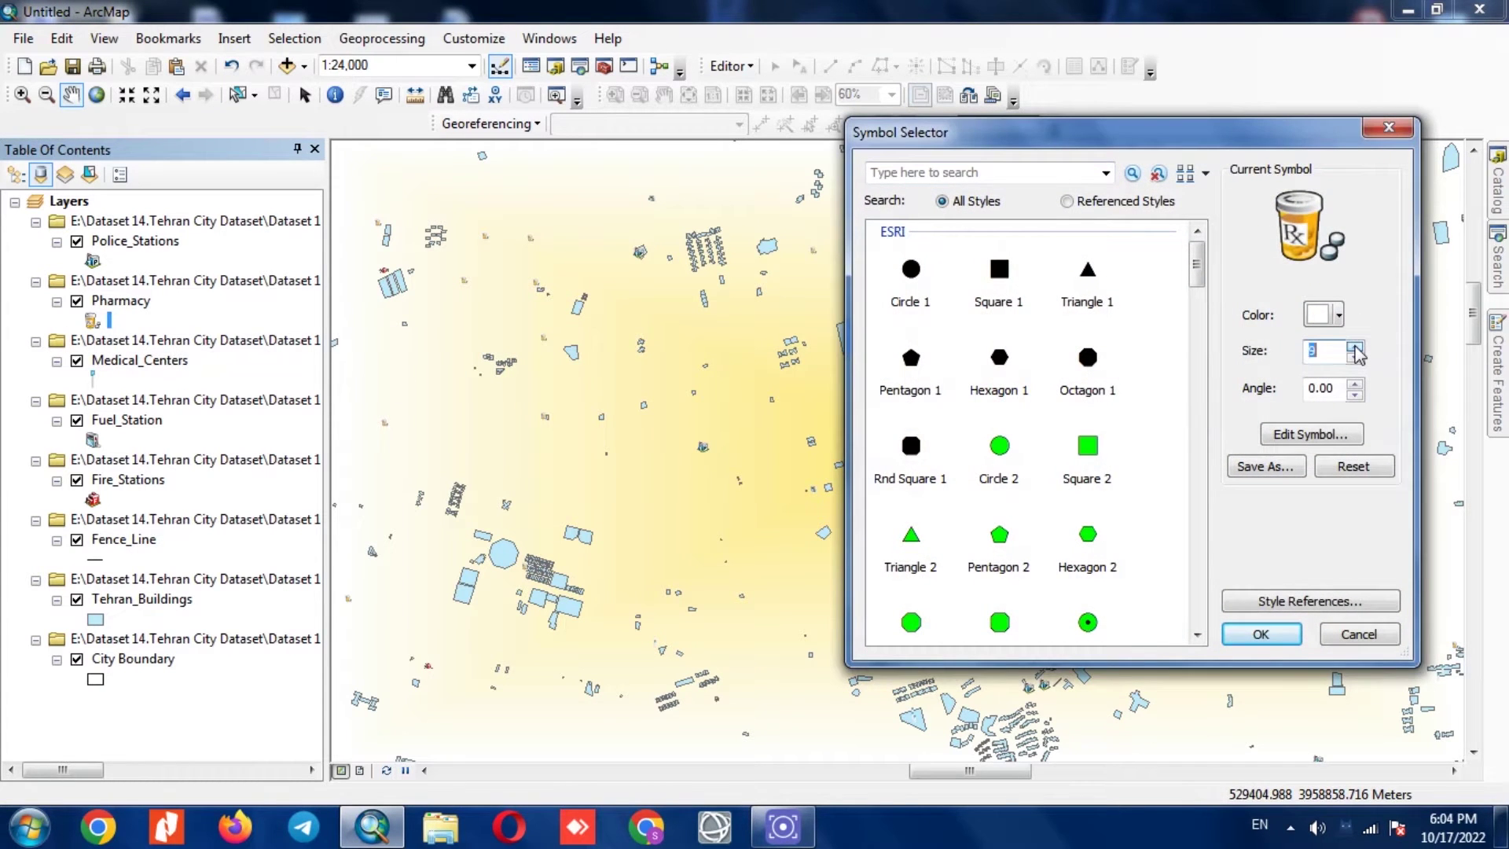
pyautogui.click(1289, 635)
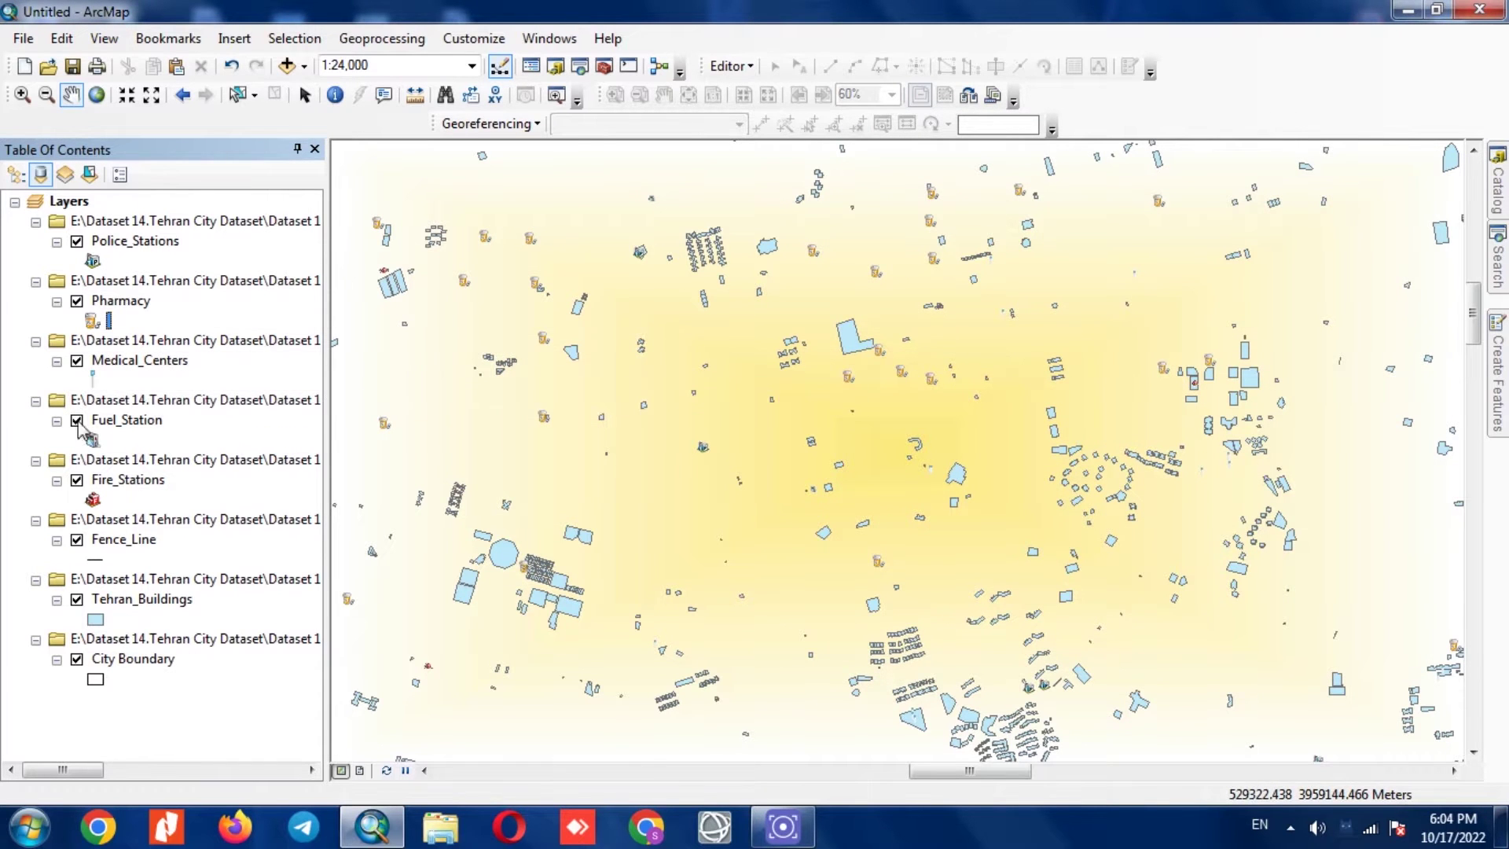
# - Resize the Medical_Centers symbol to 10
pyautogui.click(92, 377)
pyautogui.doubleClick(1336, 351)
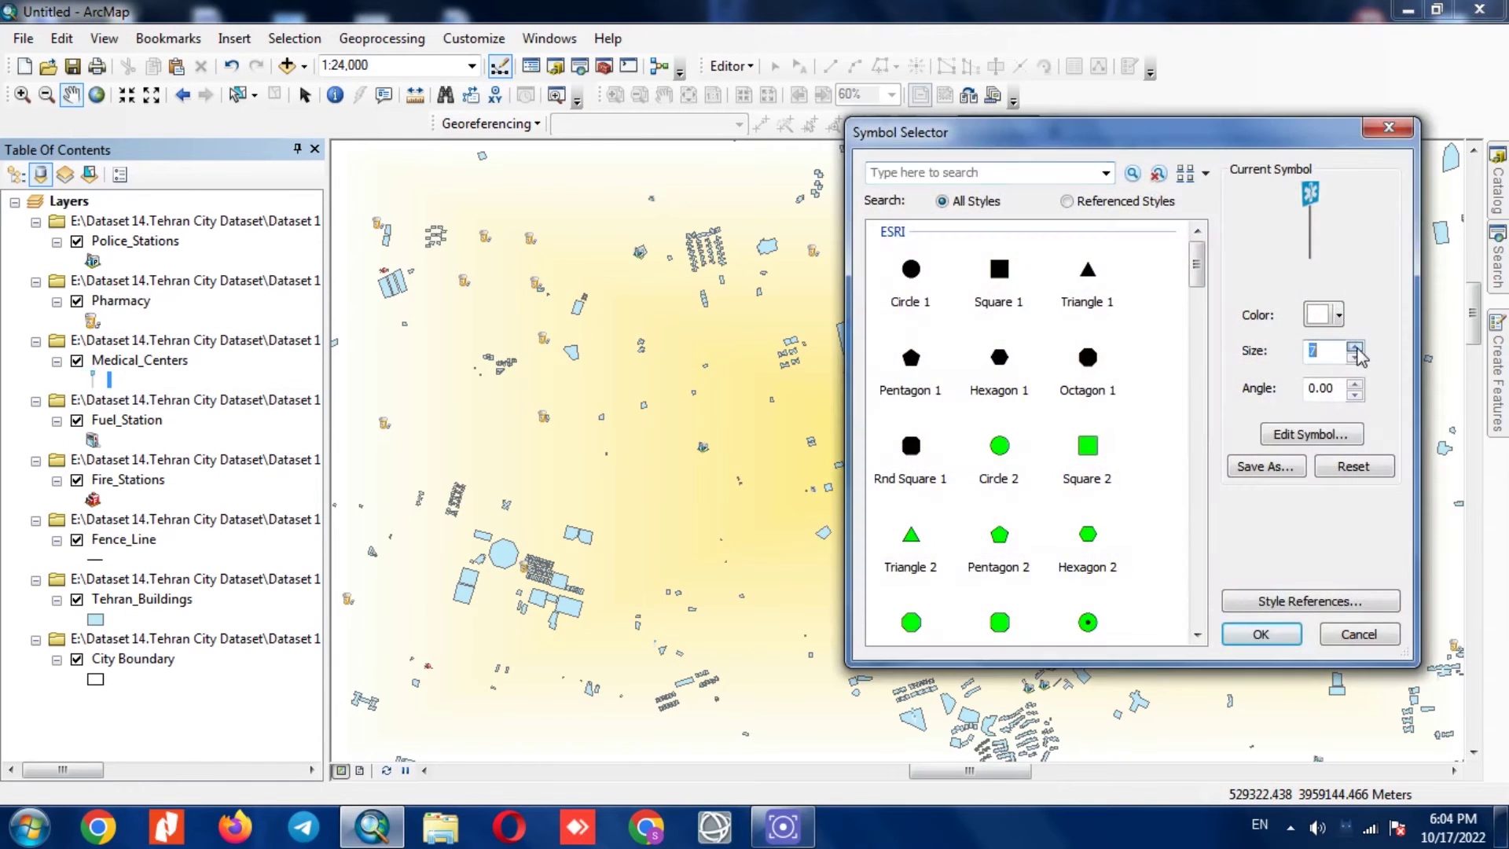
pyautogui.write('10')
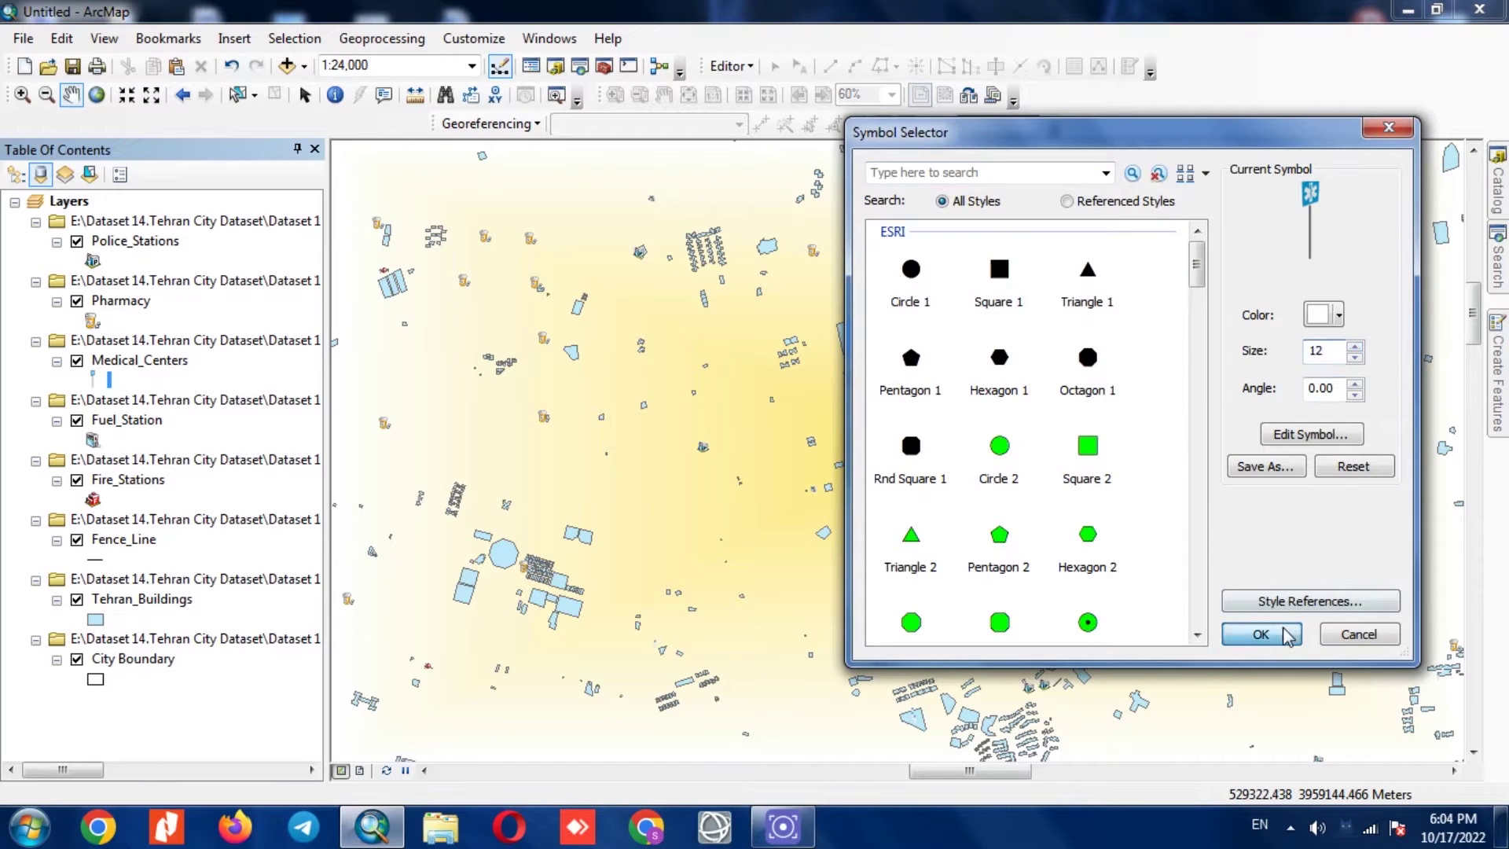
pyautogui.click(1261, 634)
# - Give Fuel_Station and Fire_Stations their fuel-pump and fire-station picture symbols, resized
pyautogui.click(92, 438)
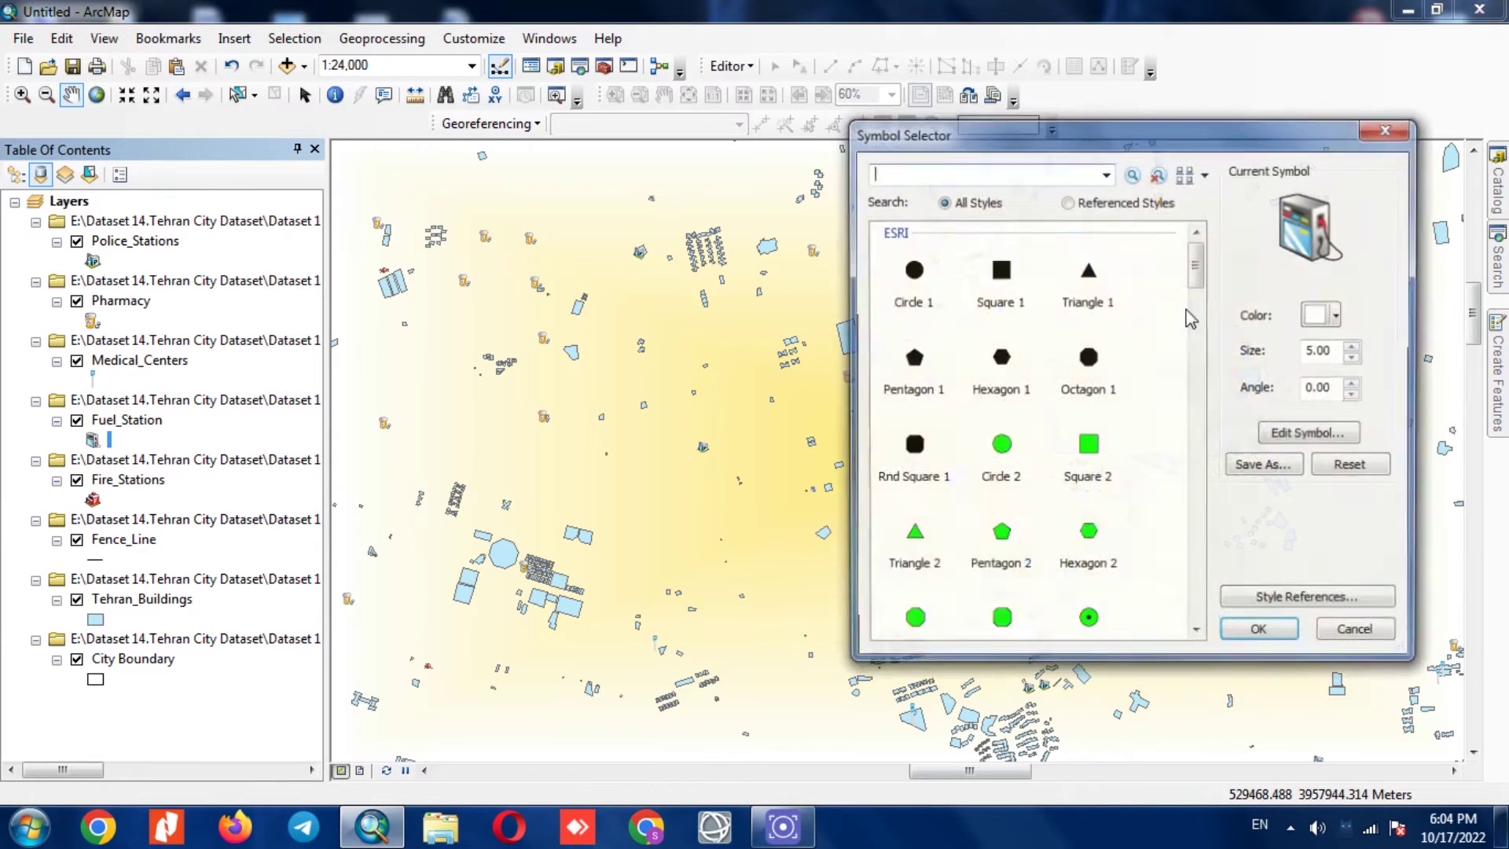
pyautogui.doubleClick(1348, 351)
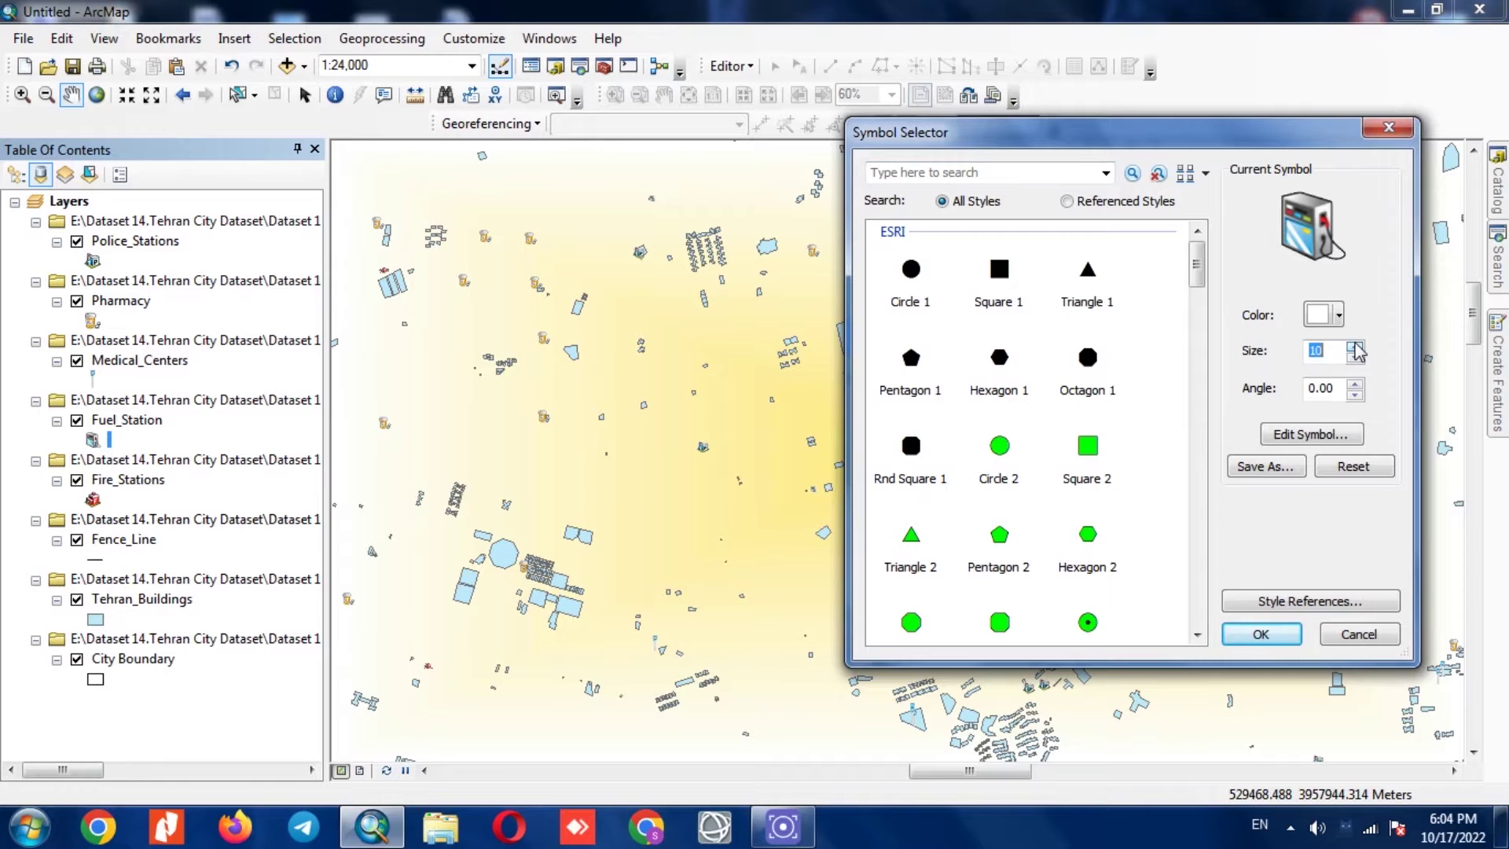
pyautogui.click(1261, 633)
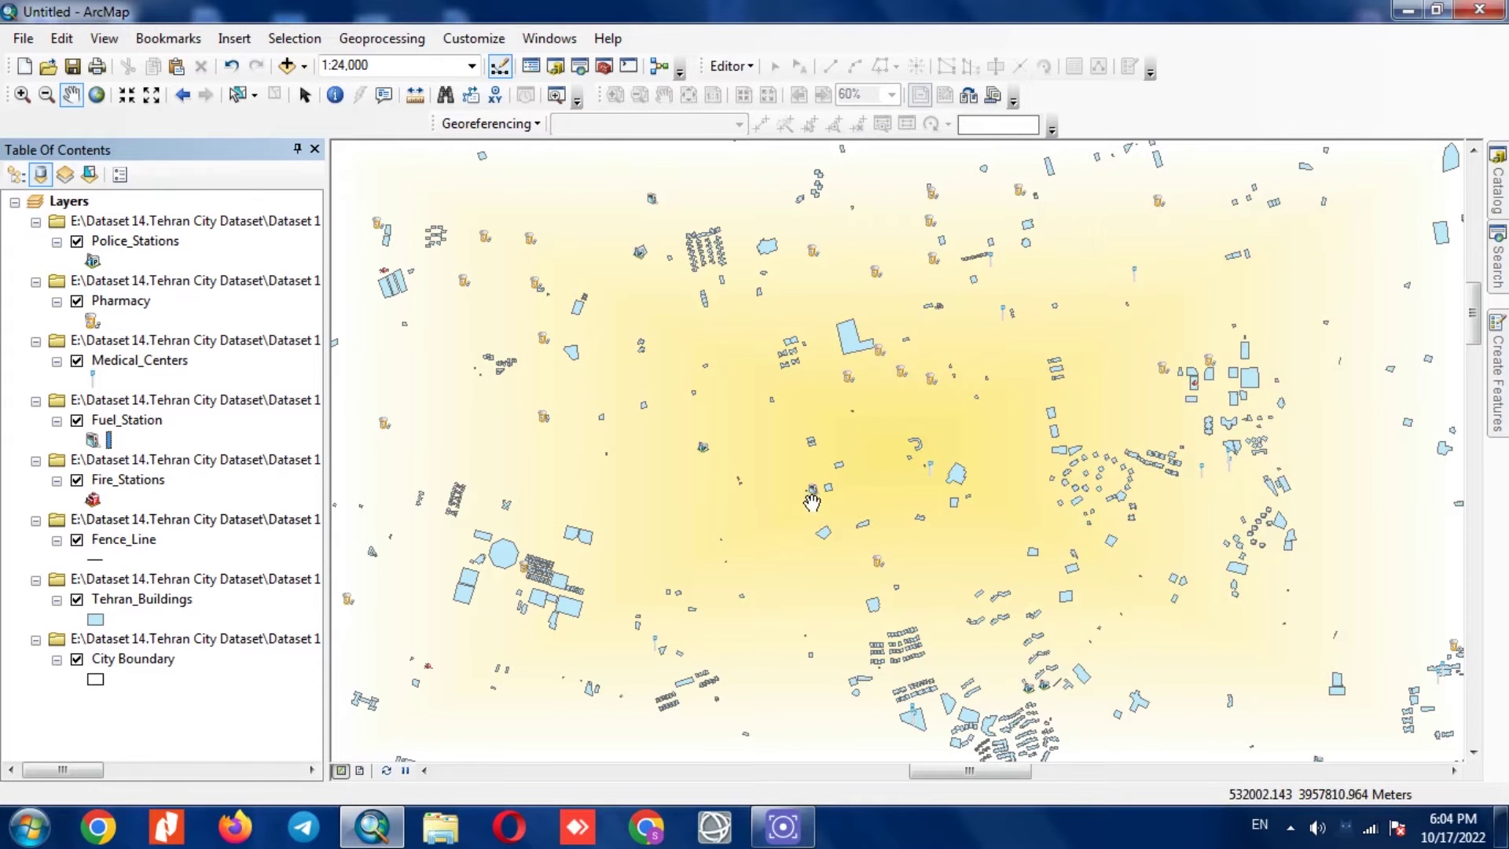
pyautogui.click(94, 500)
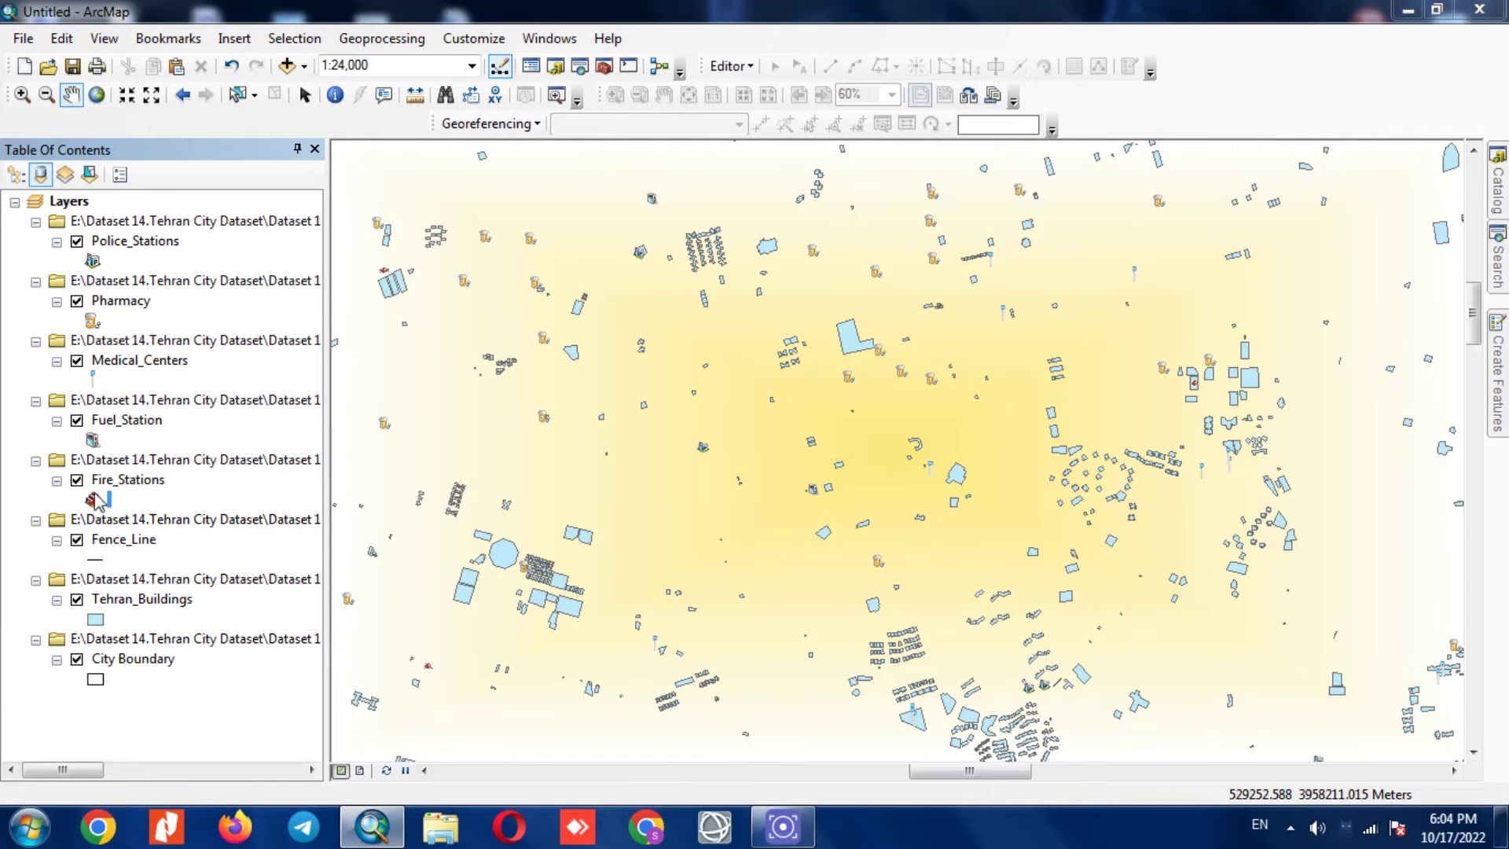
pyautogui.write('3')
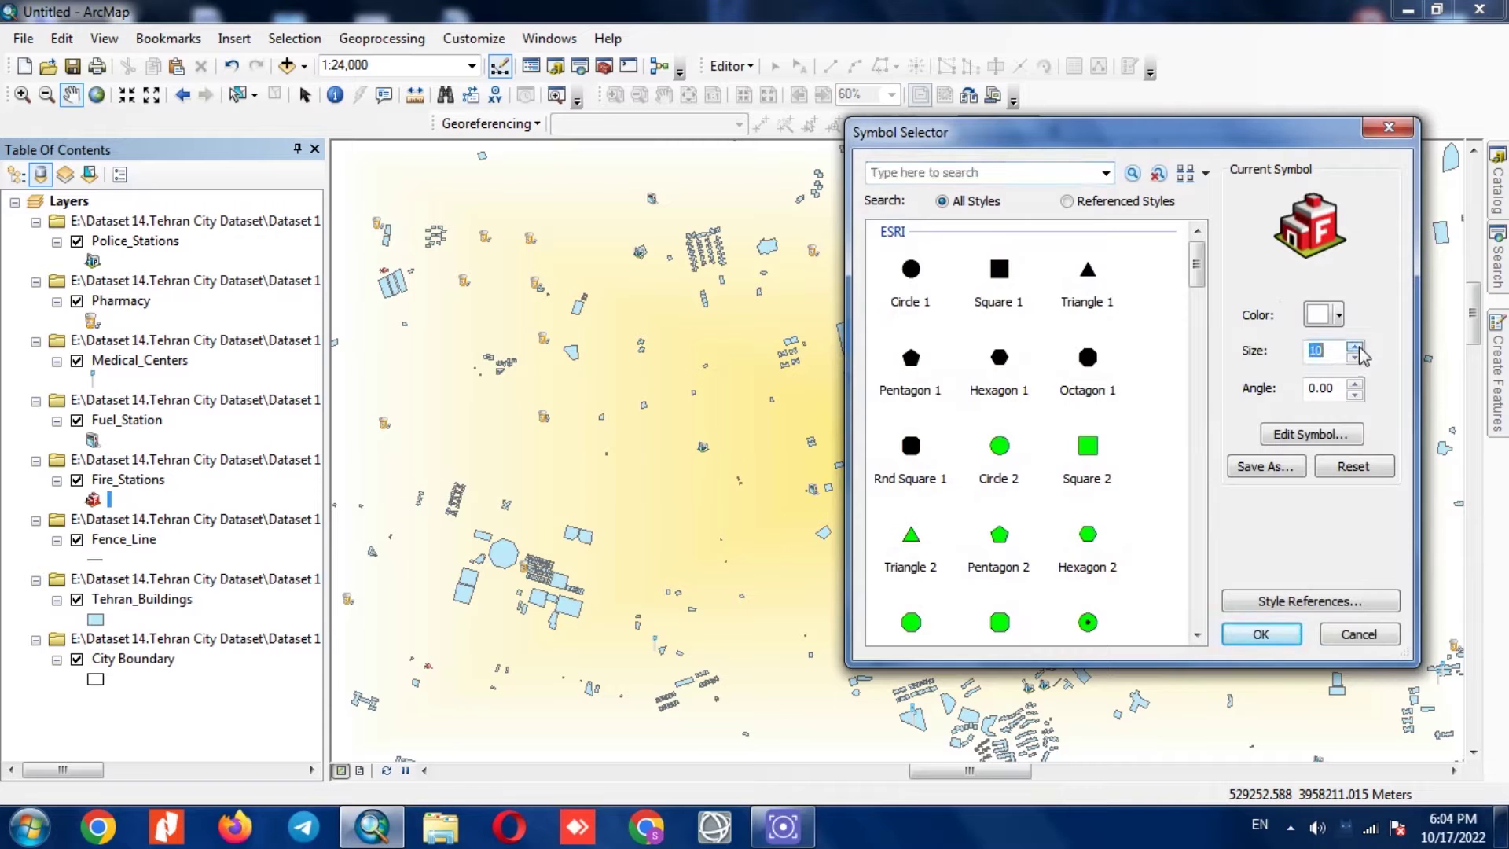
pyautogui.click(1259, 632)
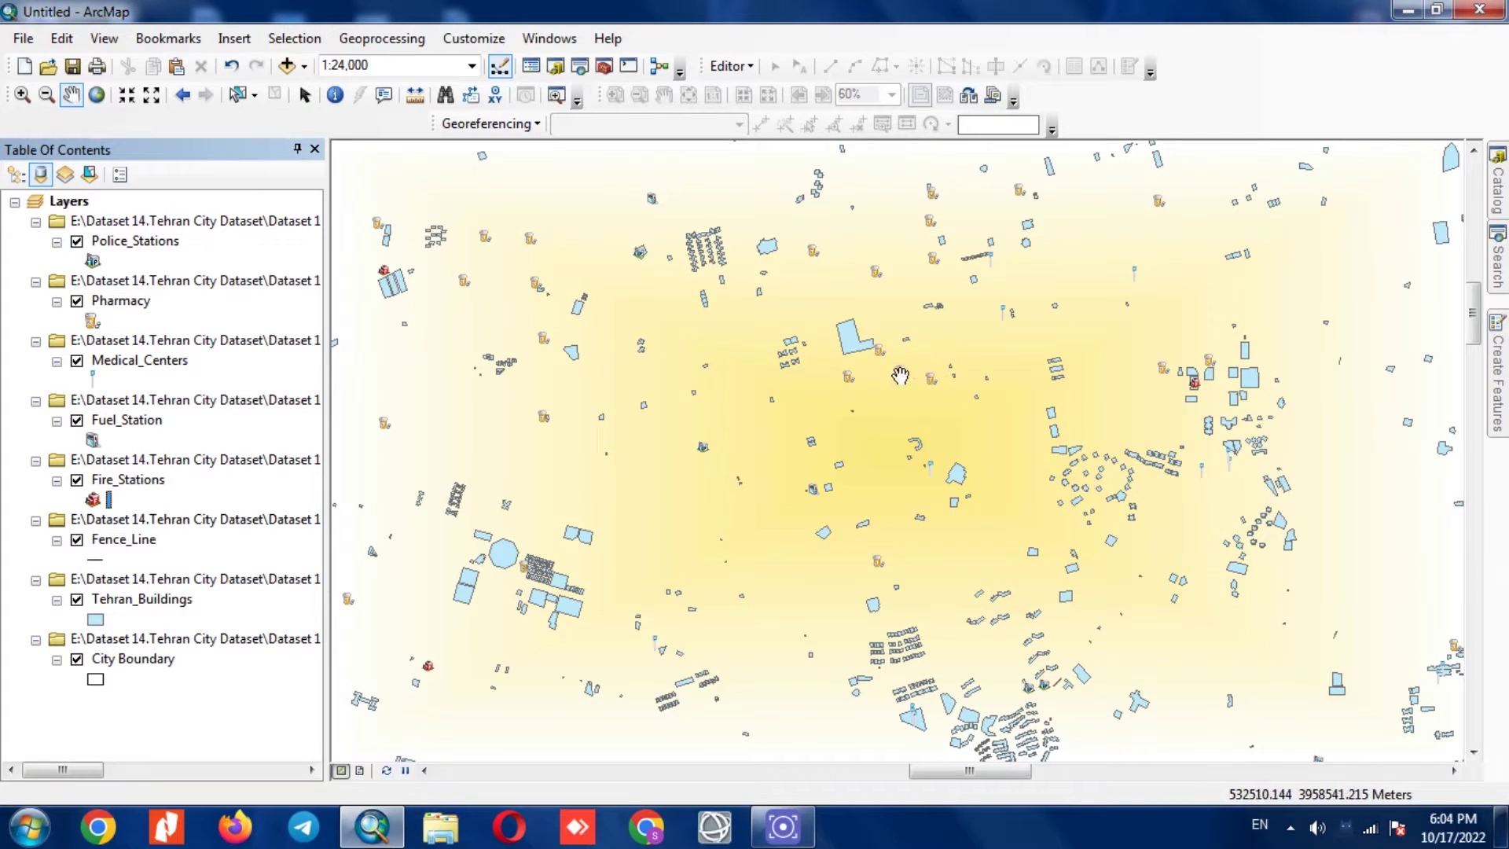
# - Zoom from full extent into the dense north and back, then switch to Layout View
pyautogui.scroll(1, 618, 221)
pyautogui.click(96, 94)
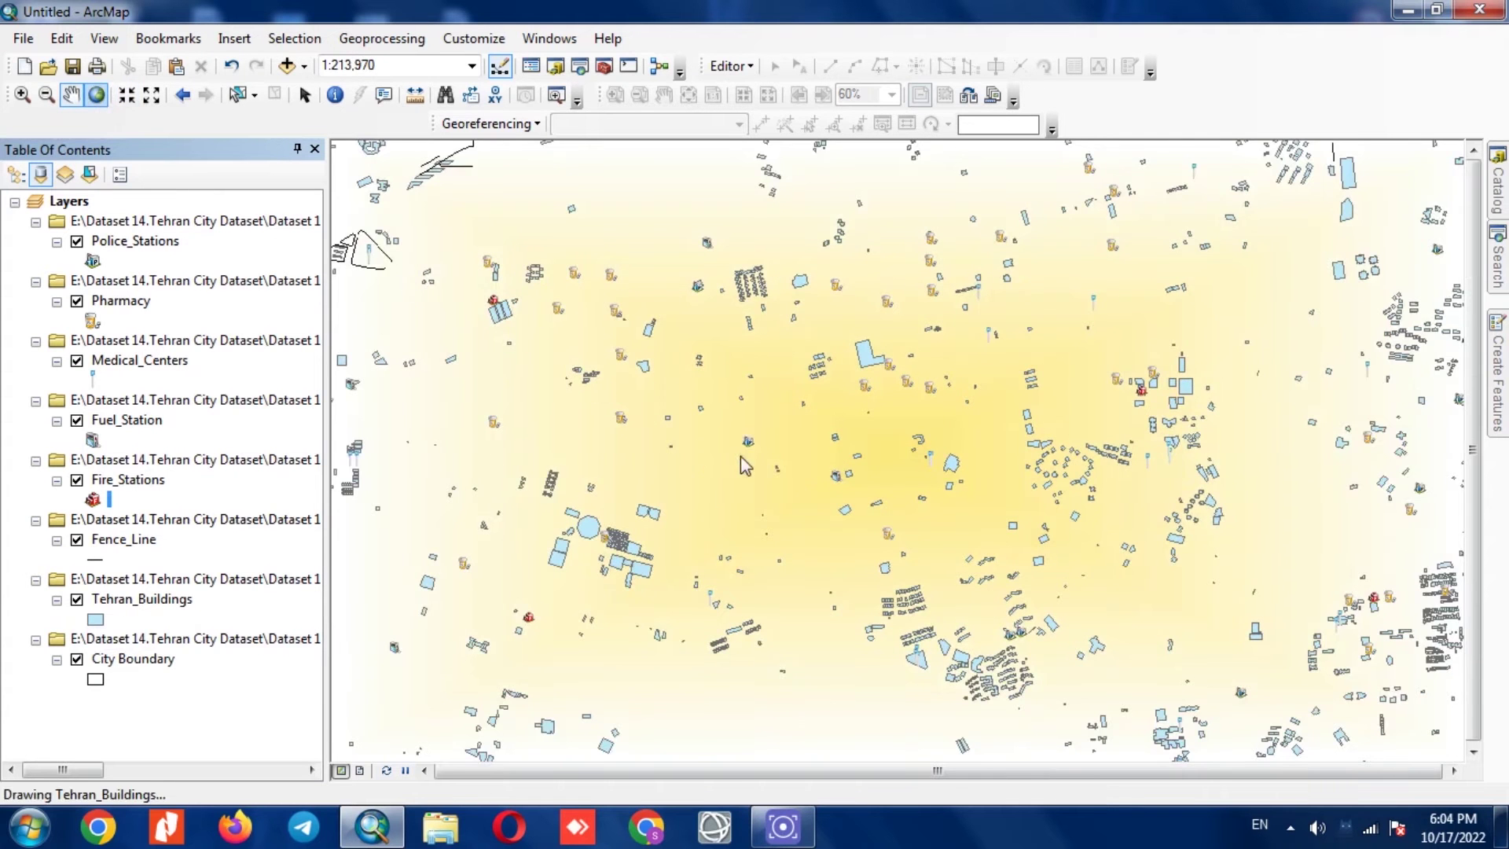
pyautogui.click(810, 355)
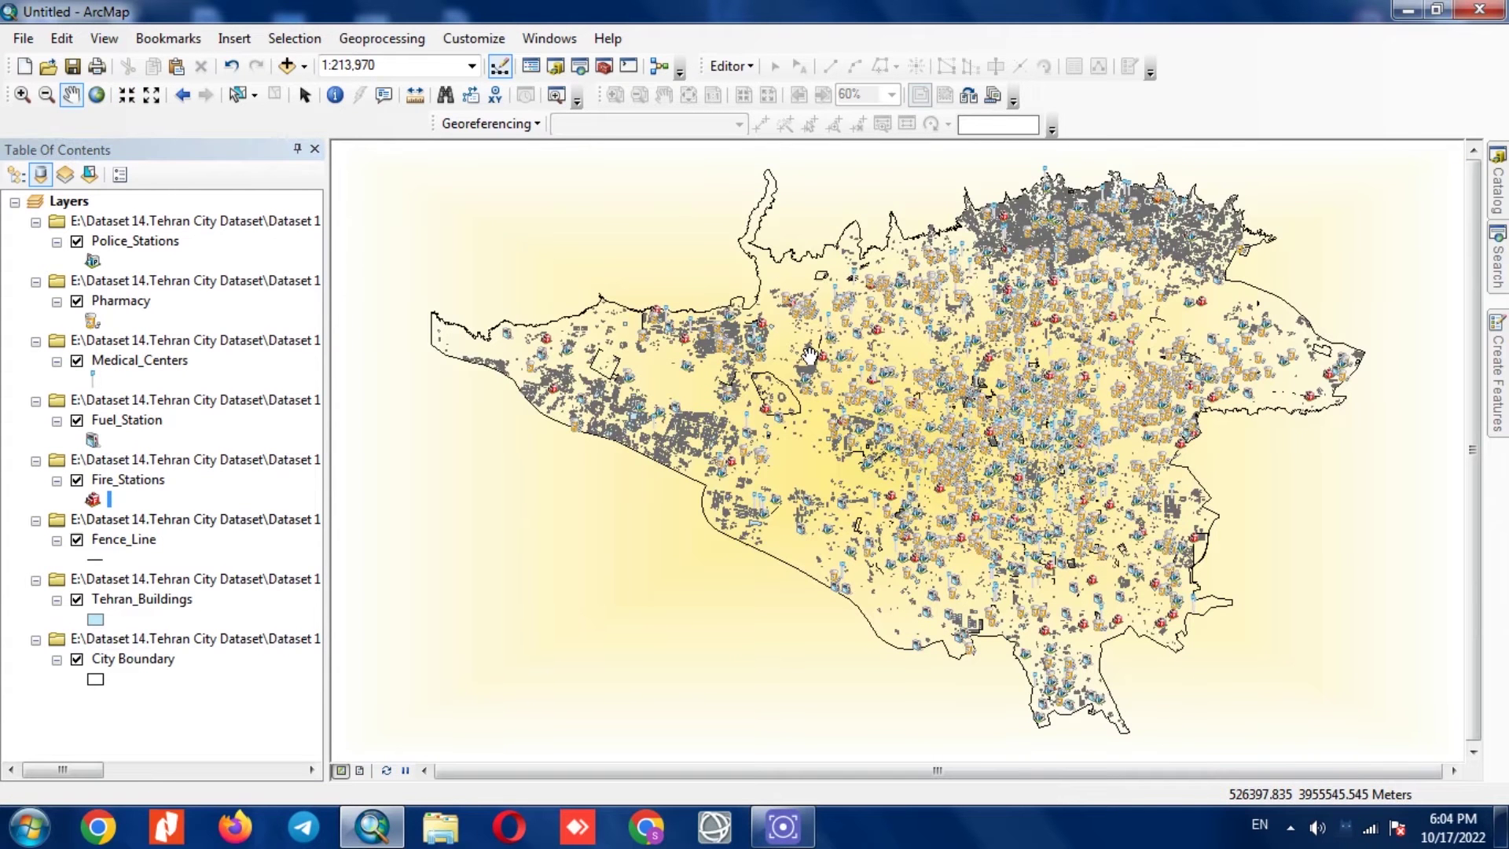
pyautogui.scroll(-2, 1164, 158)
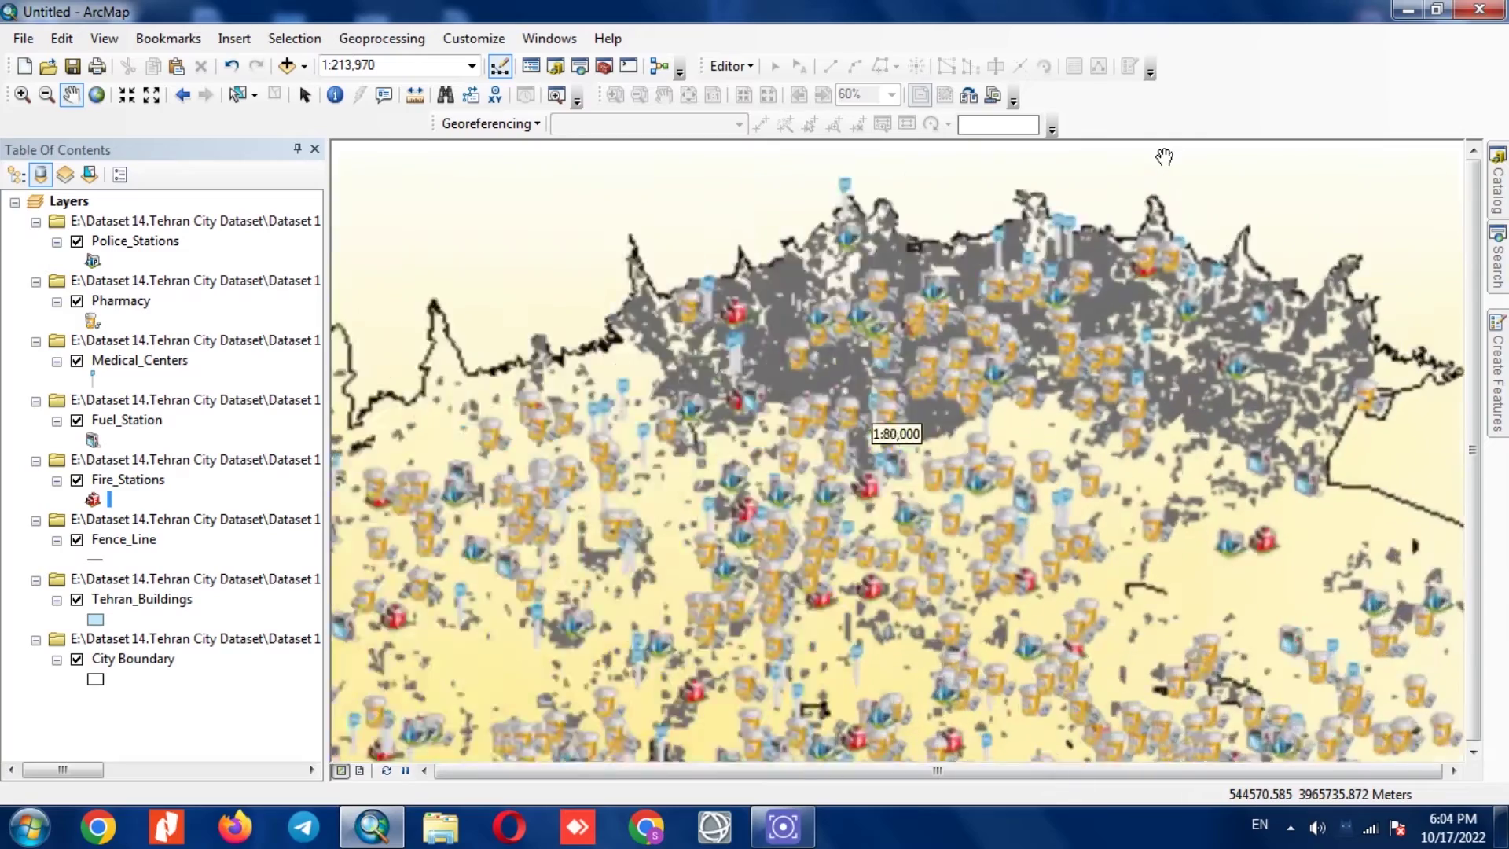
pyautogui.scroll(-1, 870, 404)
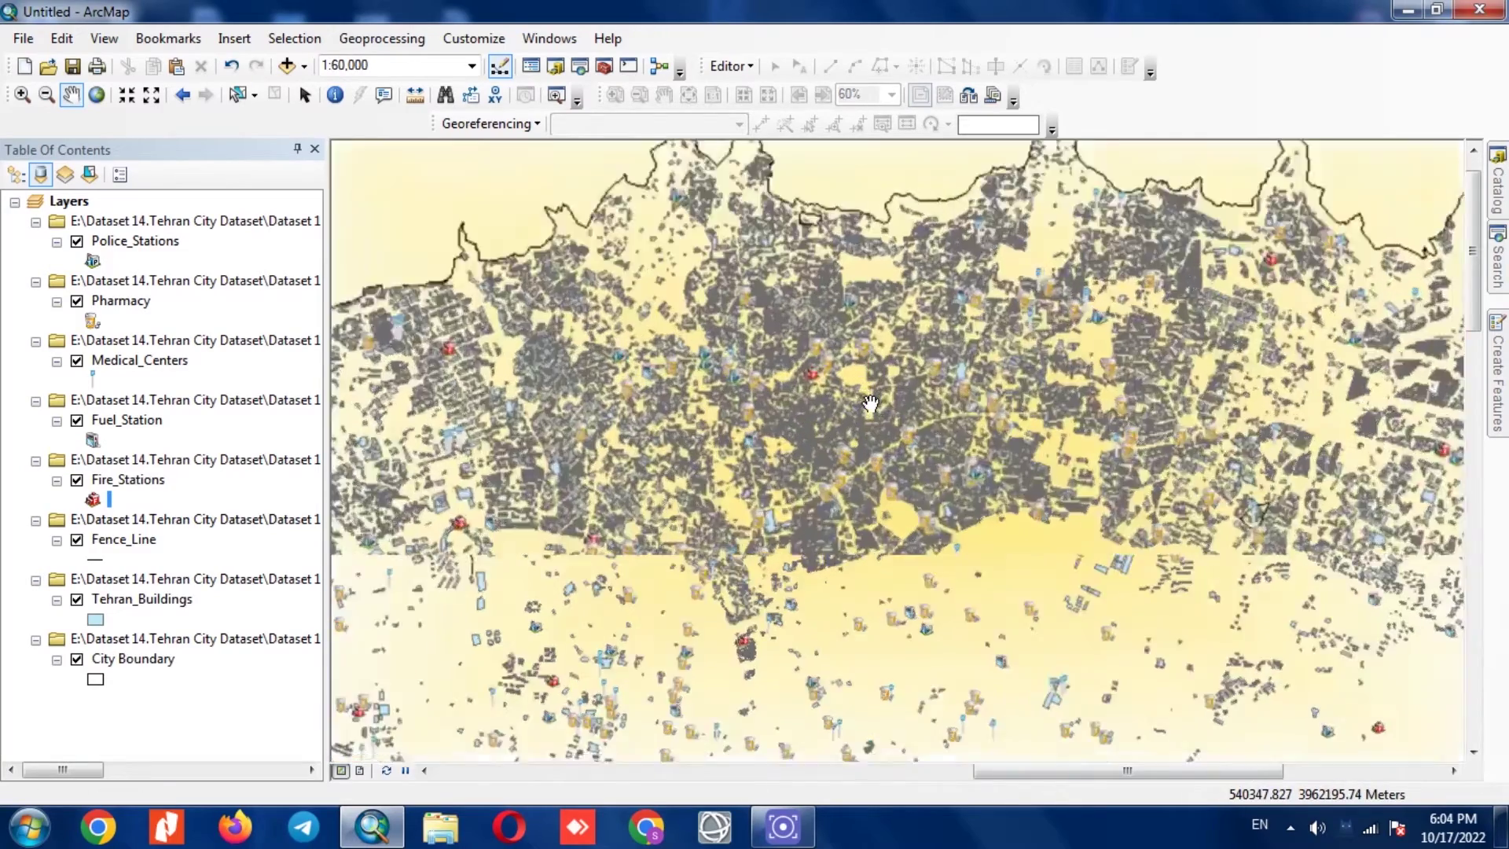
pyautogui.scroll(-3, 871, 403)
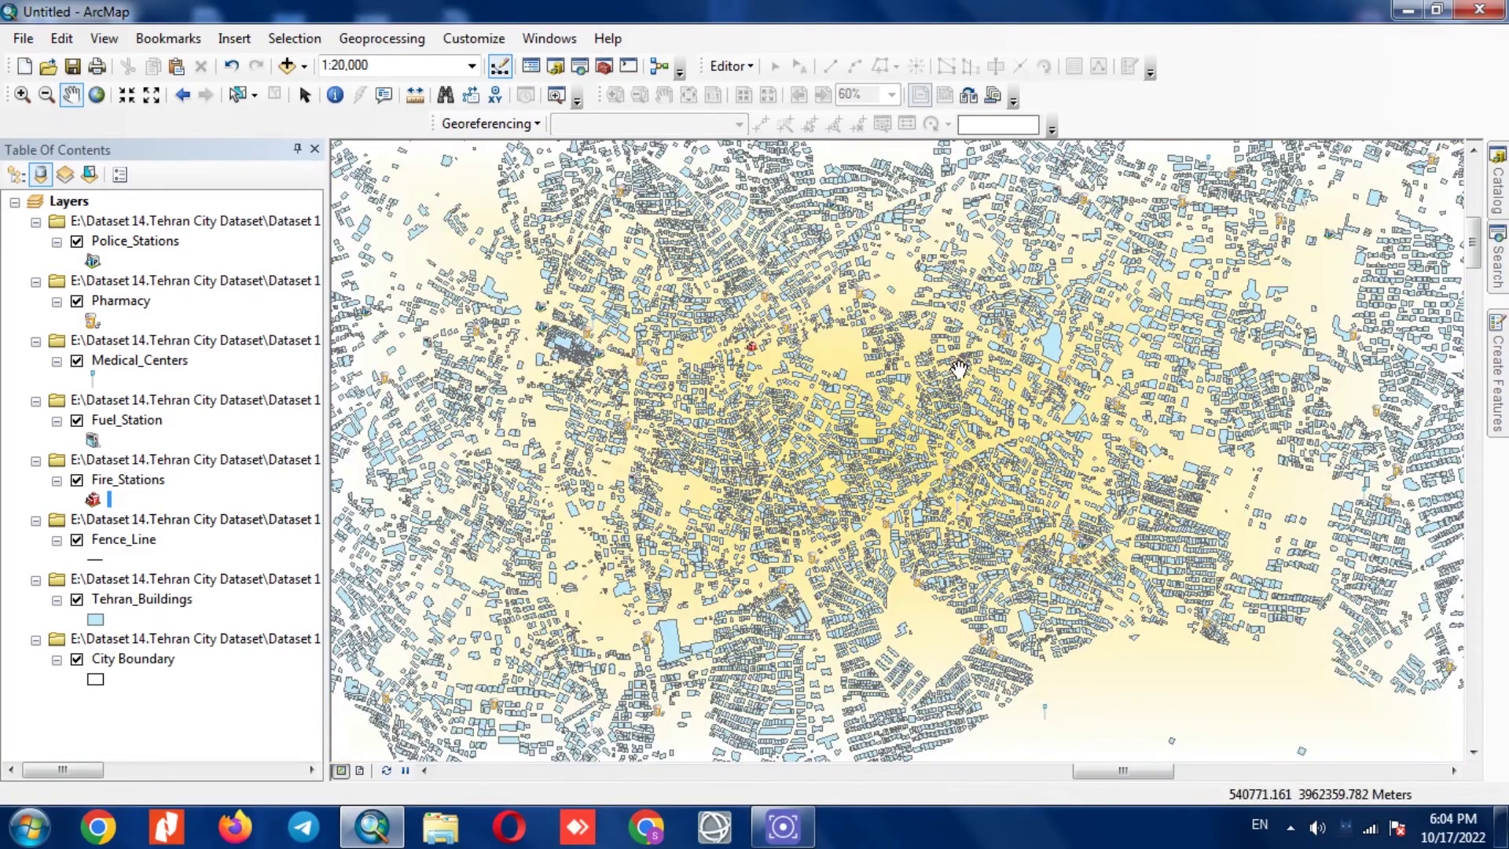
pyautogui.click(97, 95)
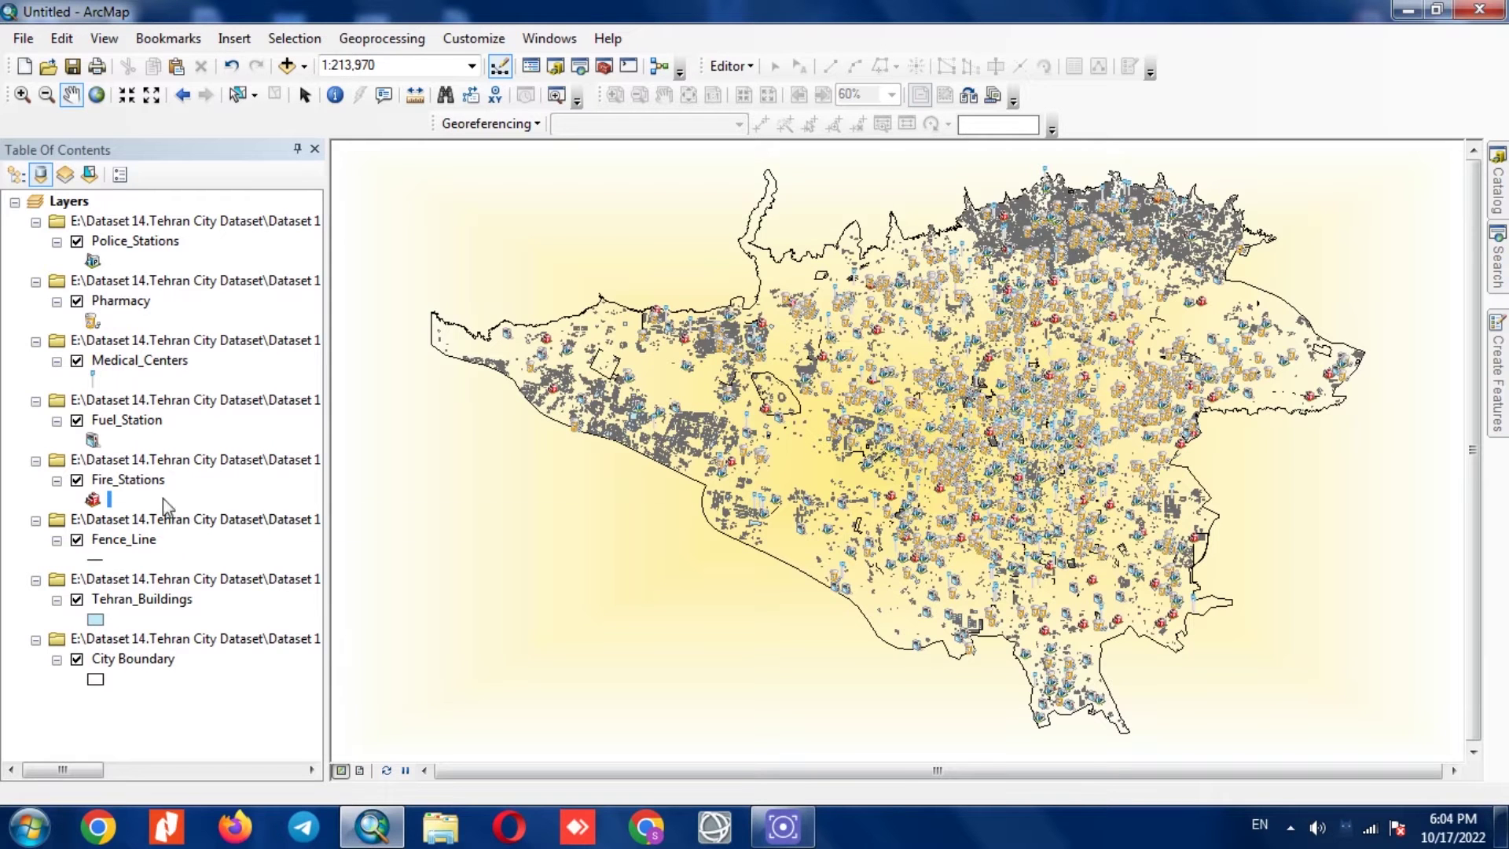
pyautogui.click(360, 770)
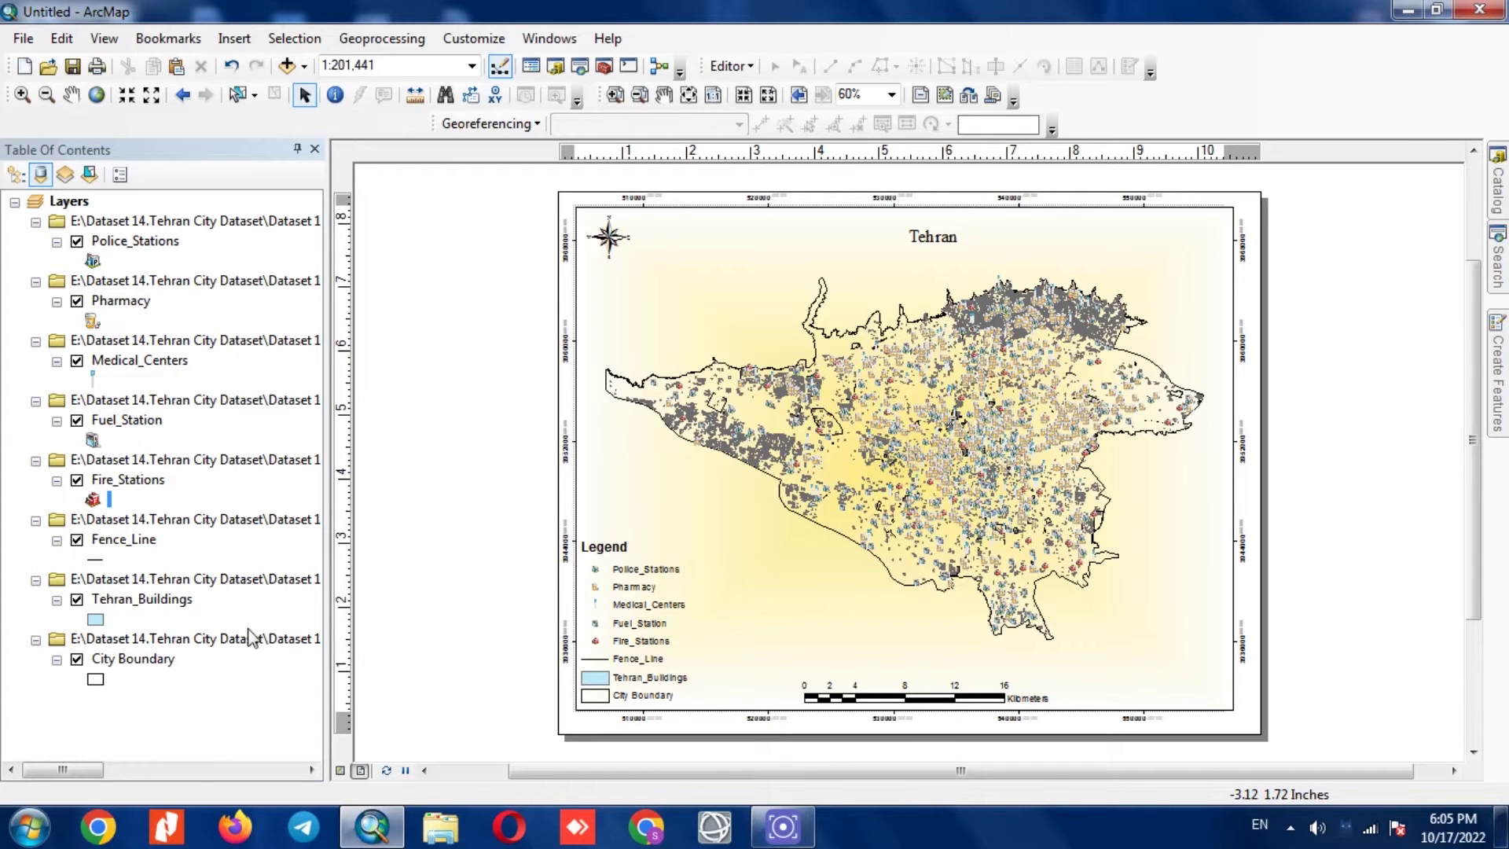
# - Toggle Tehran_Buildings off and on to check the legend, then nudge the legend right
pyautogui.click(77, 599)
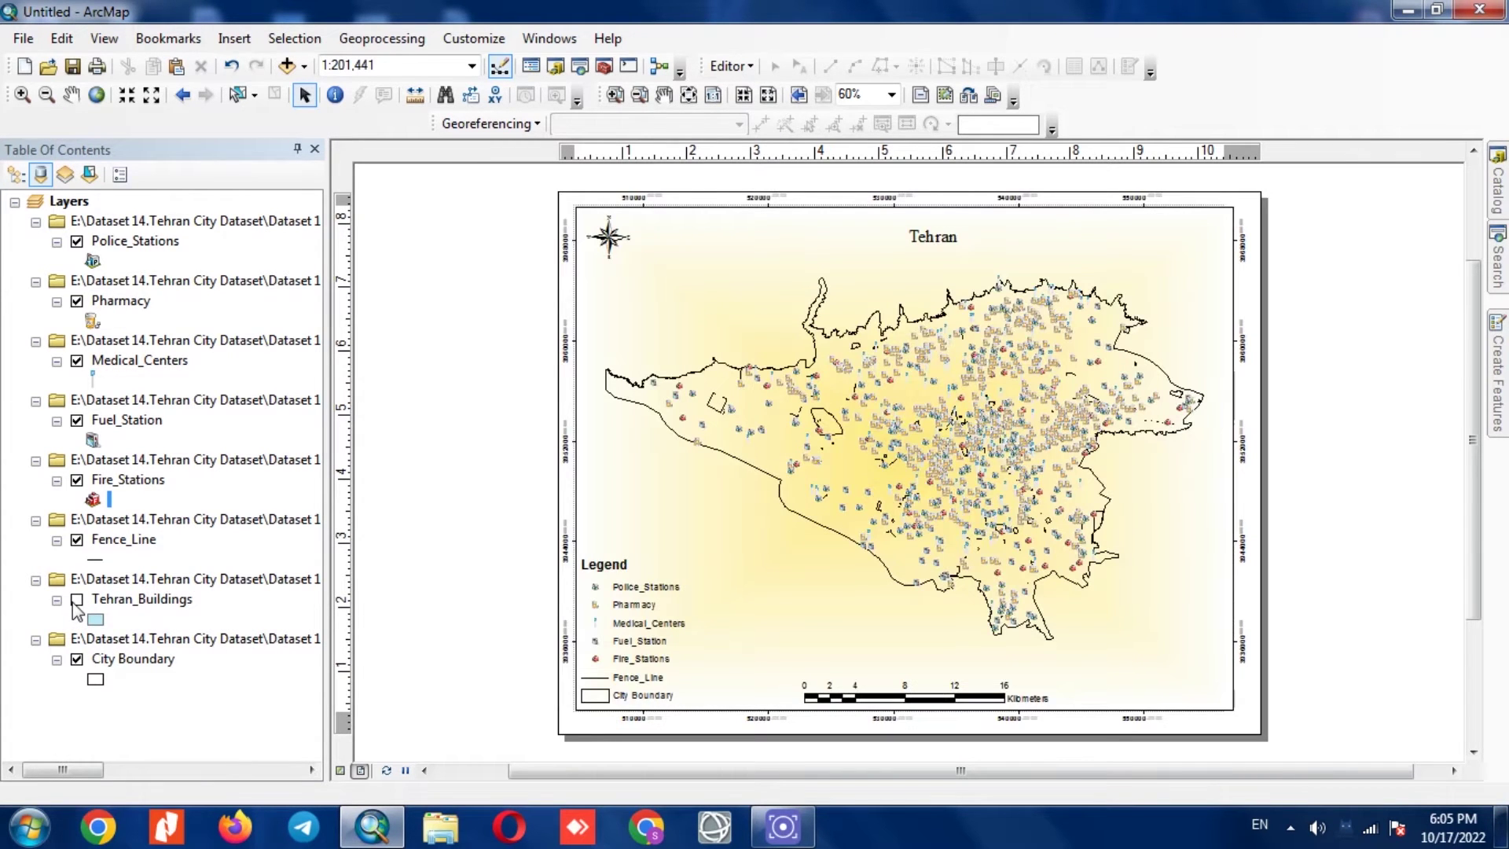
pyautogui.click(77, 599)
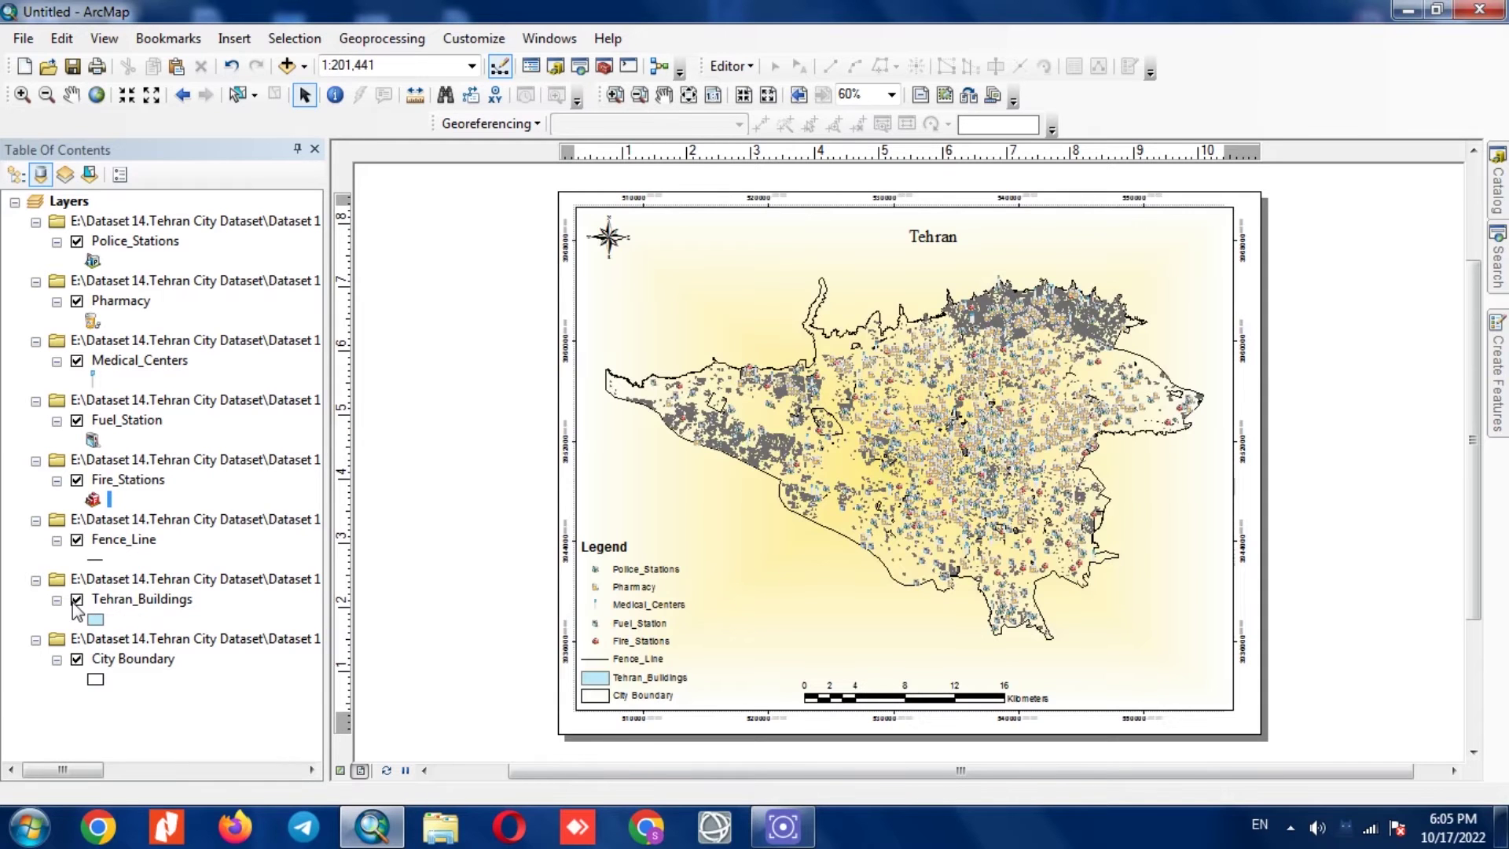
pyautogui.click(658, 615)
pyautogui.moveTo(645, 610); pyautogui.dragTo(650, 609)
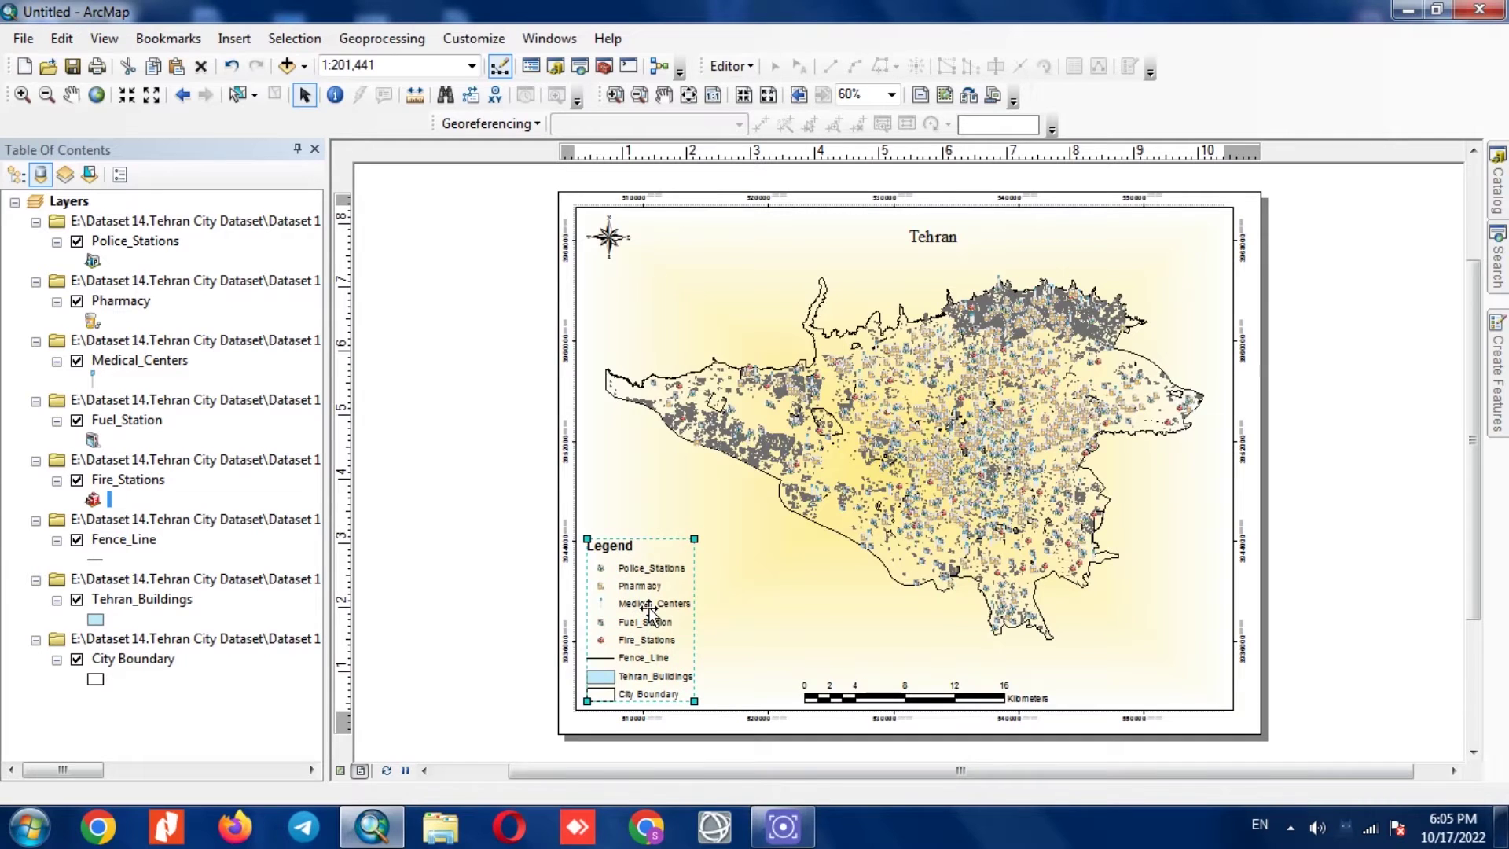
# - In Legend Properties, set the Frame background to Grey 10% and apply
pyautogui.rightClick(649, 610)
pyautogui.click(664, 591)
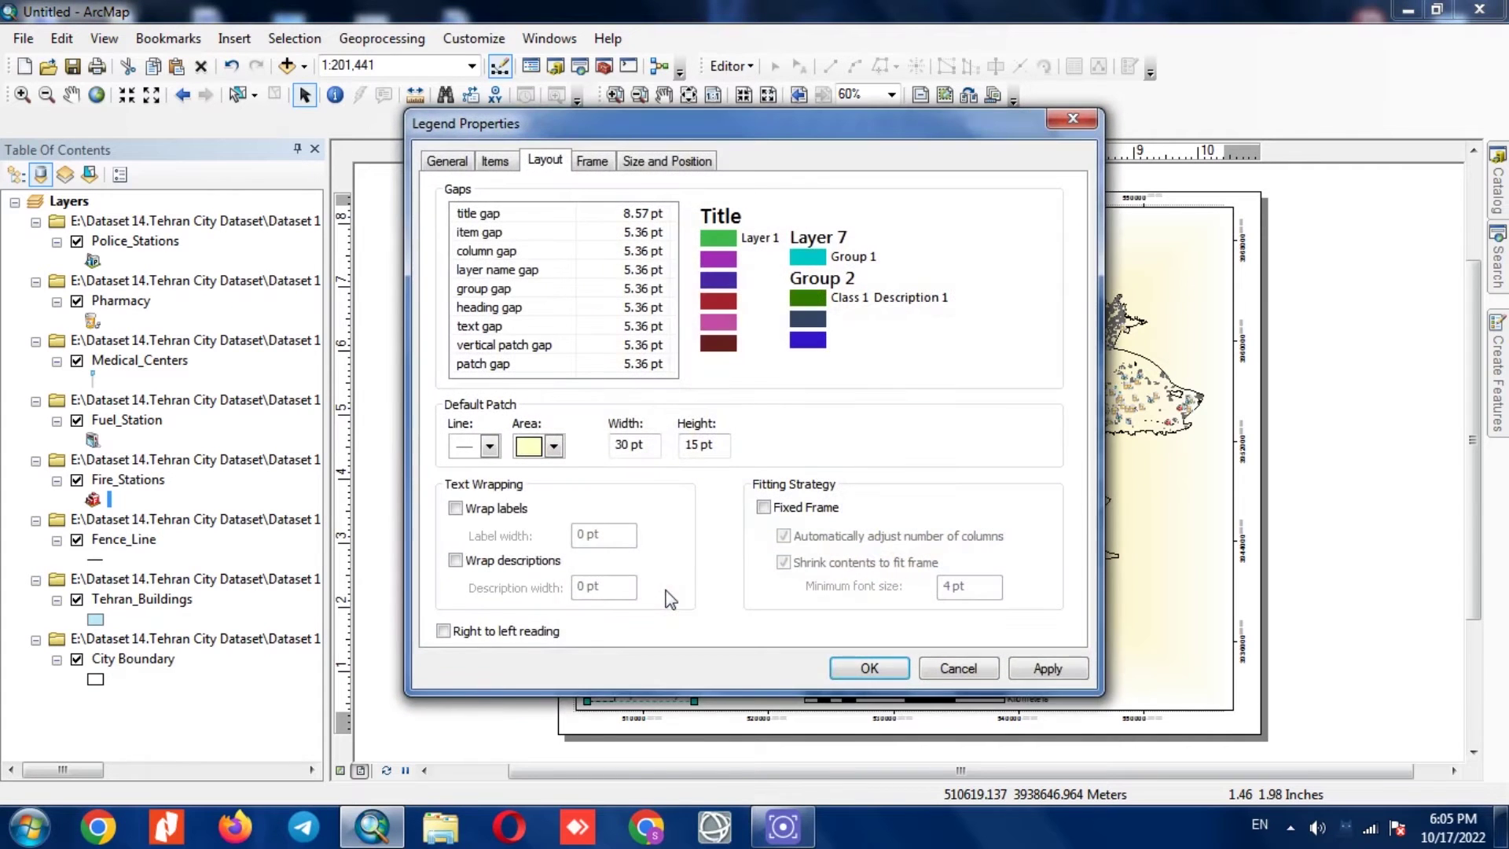
pyautogui.click(448, 161)
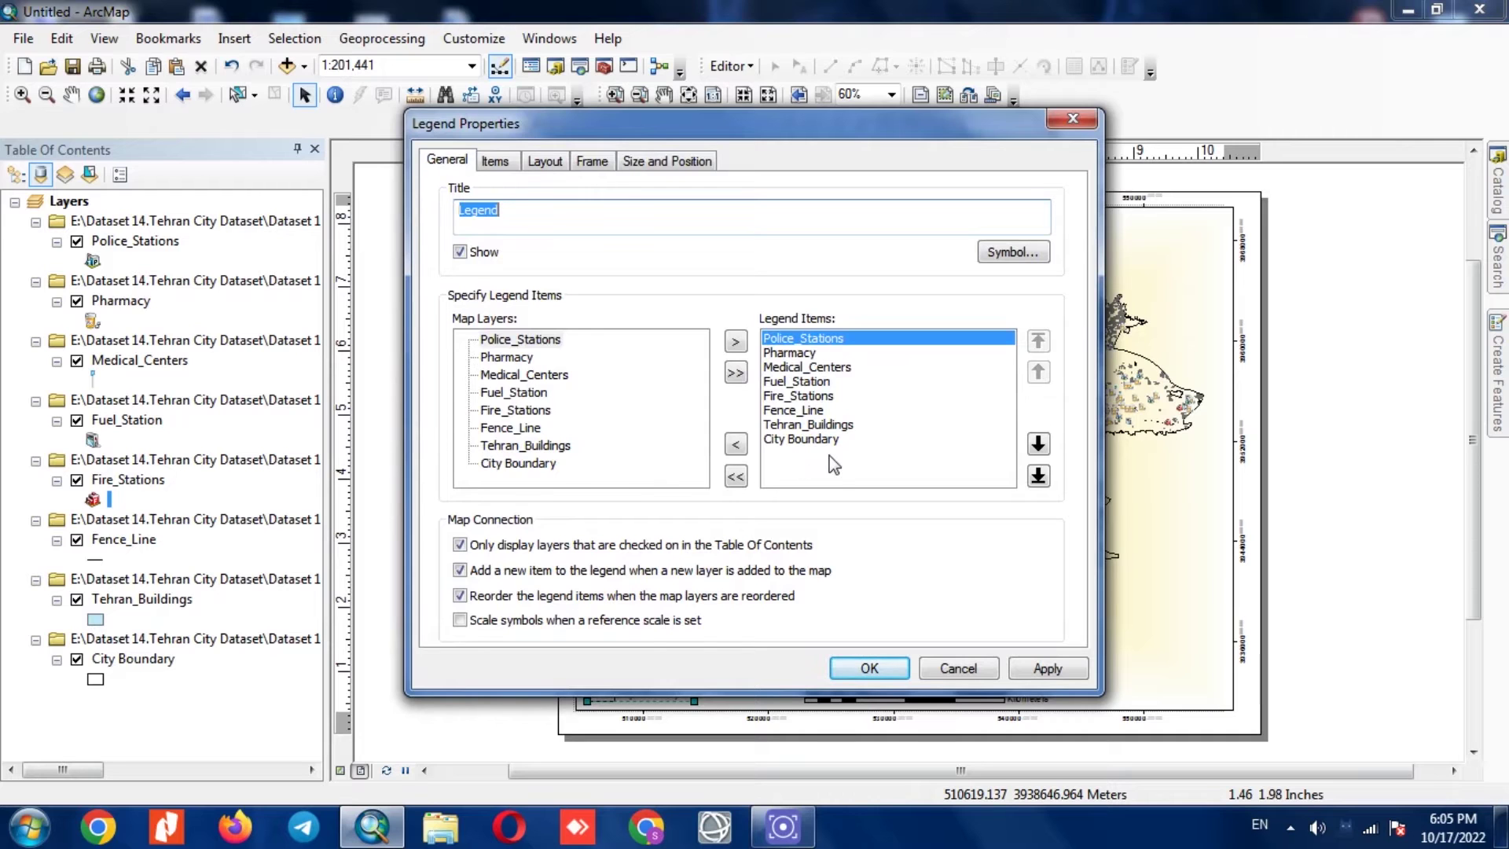
pyautogui.click(497, 162)
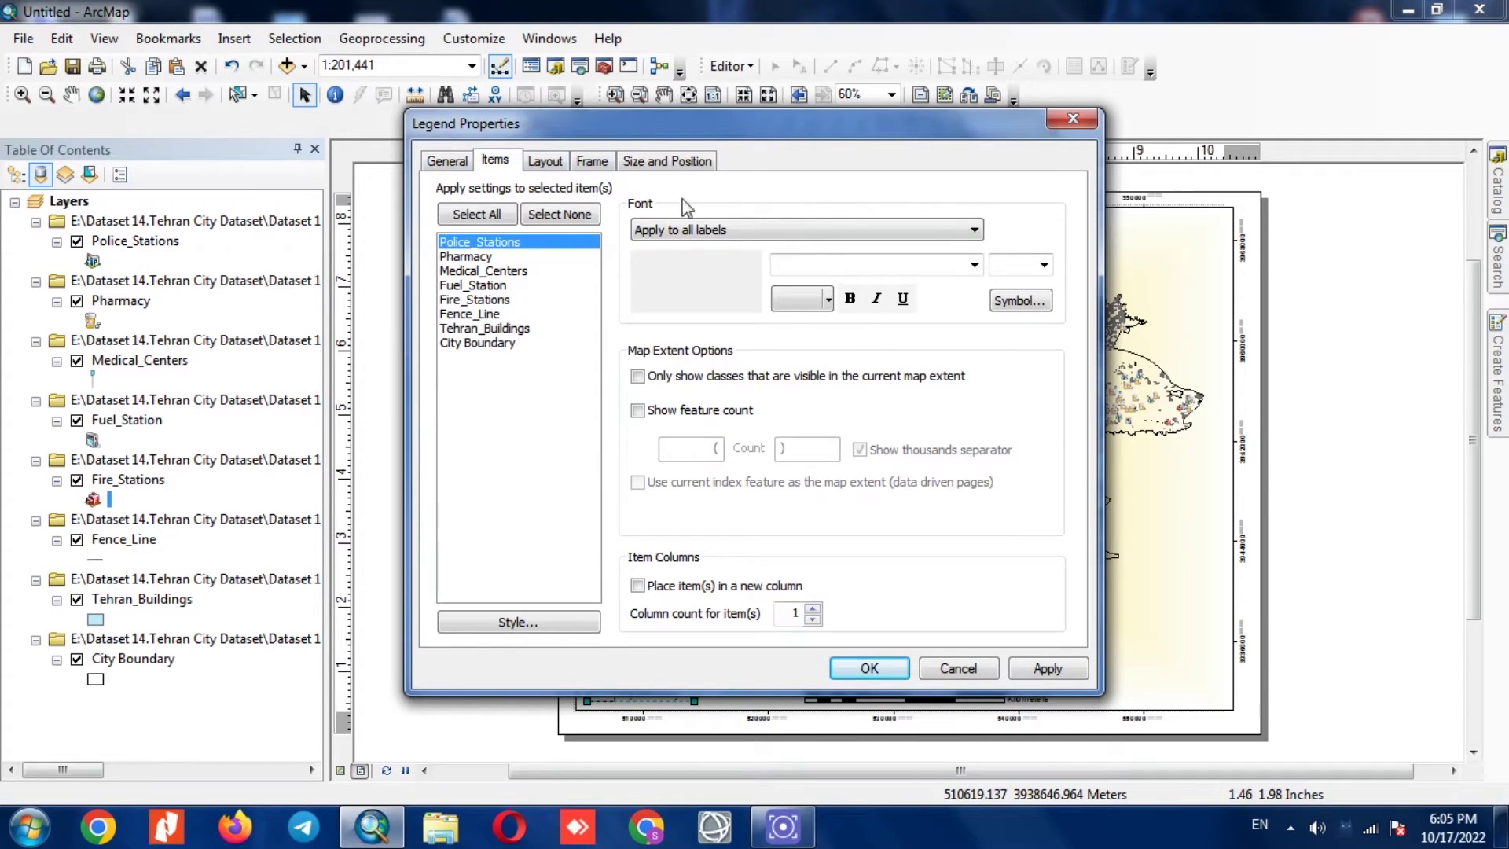
pyautogui.click(680, 160)
pyautogui.click(590, 162)
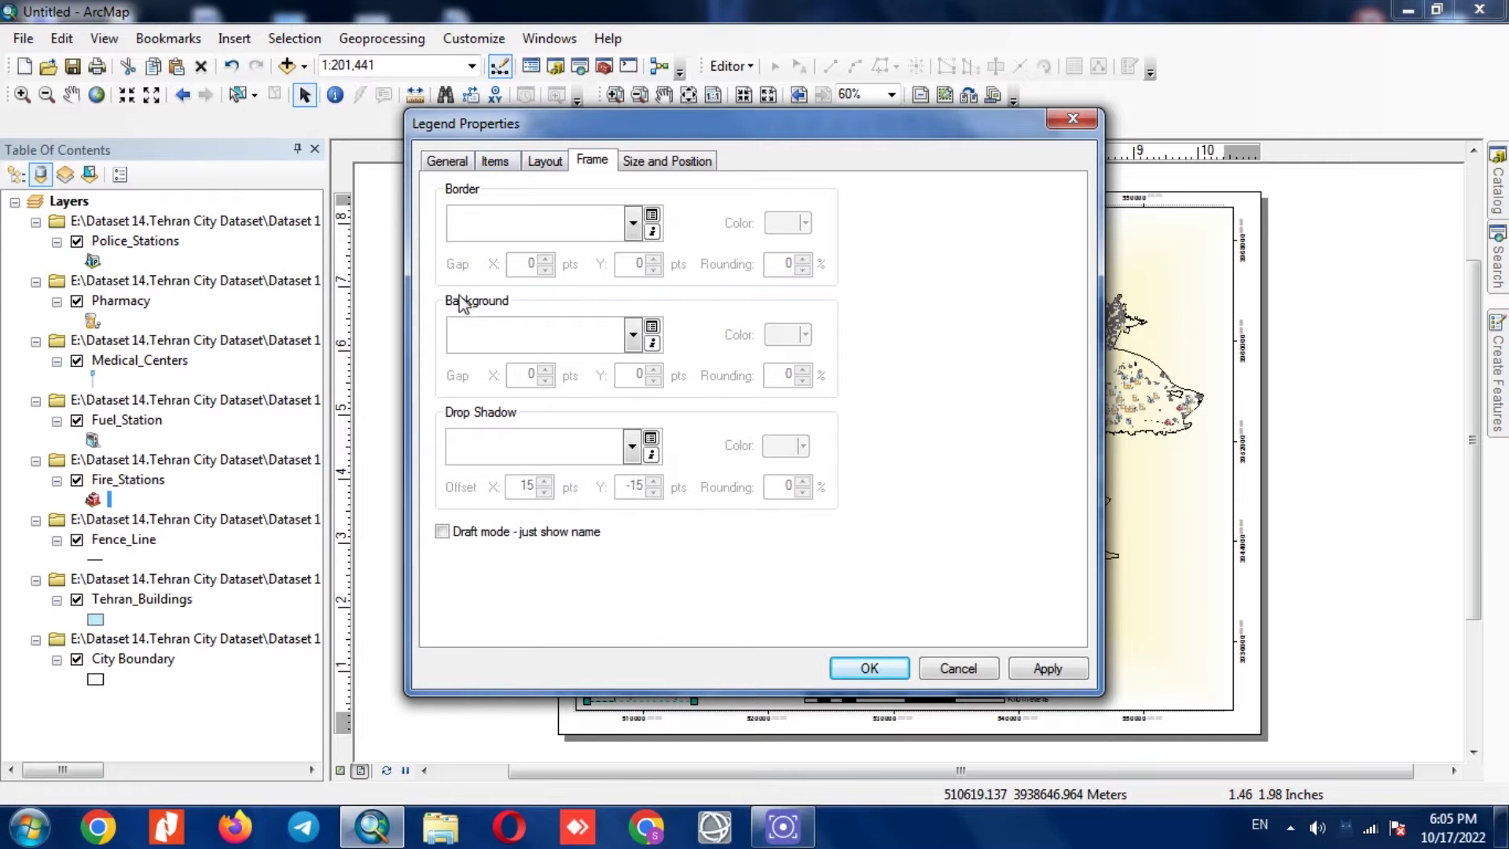
pyautogui.click(501, 336)
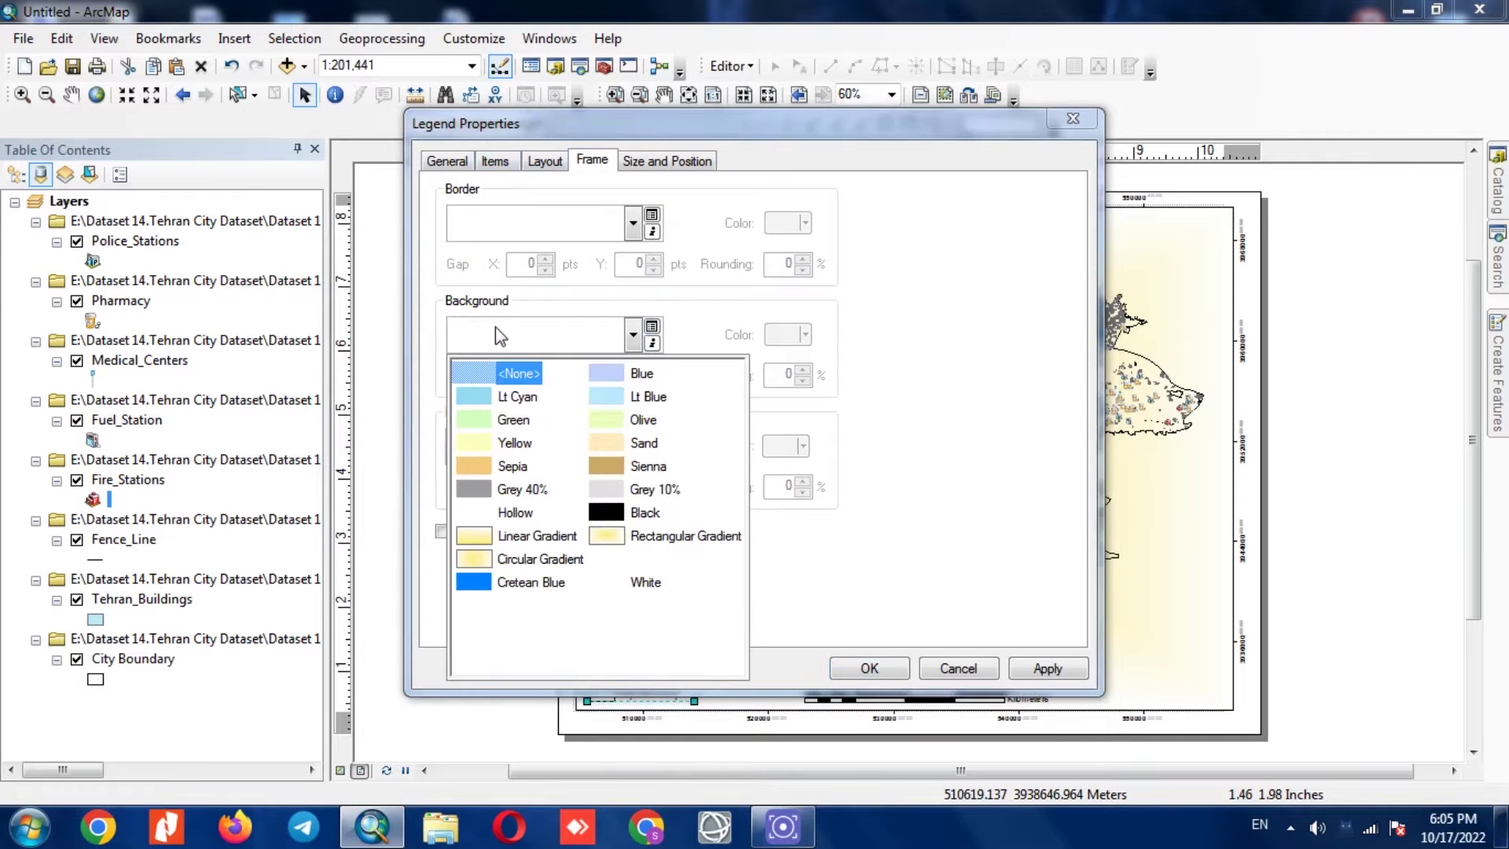
pyautogui.click(612, 491)
pyautogui.click(869, 669)
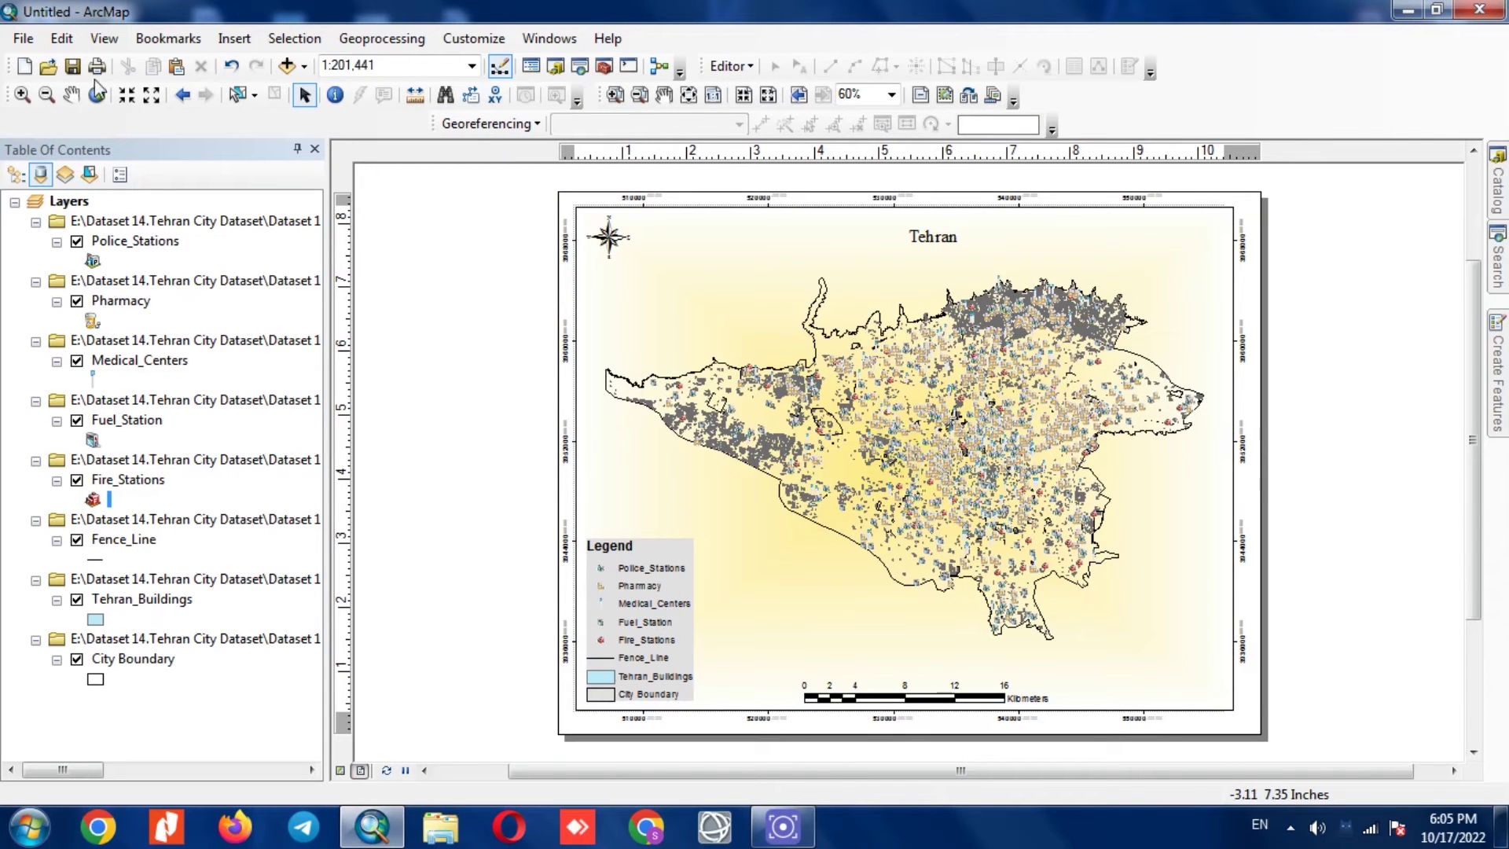
pyautogui.click(26, 39)
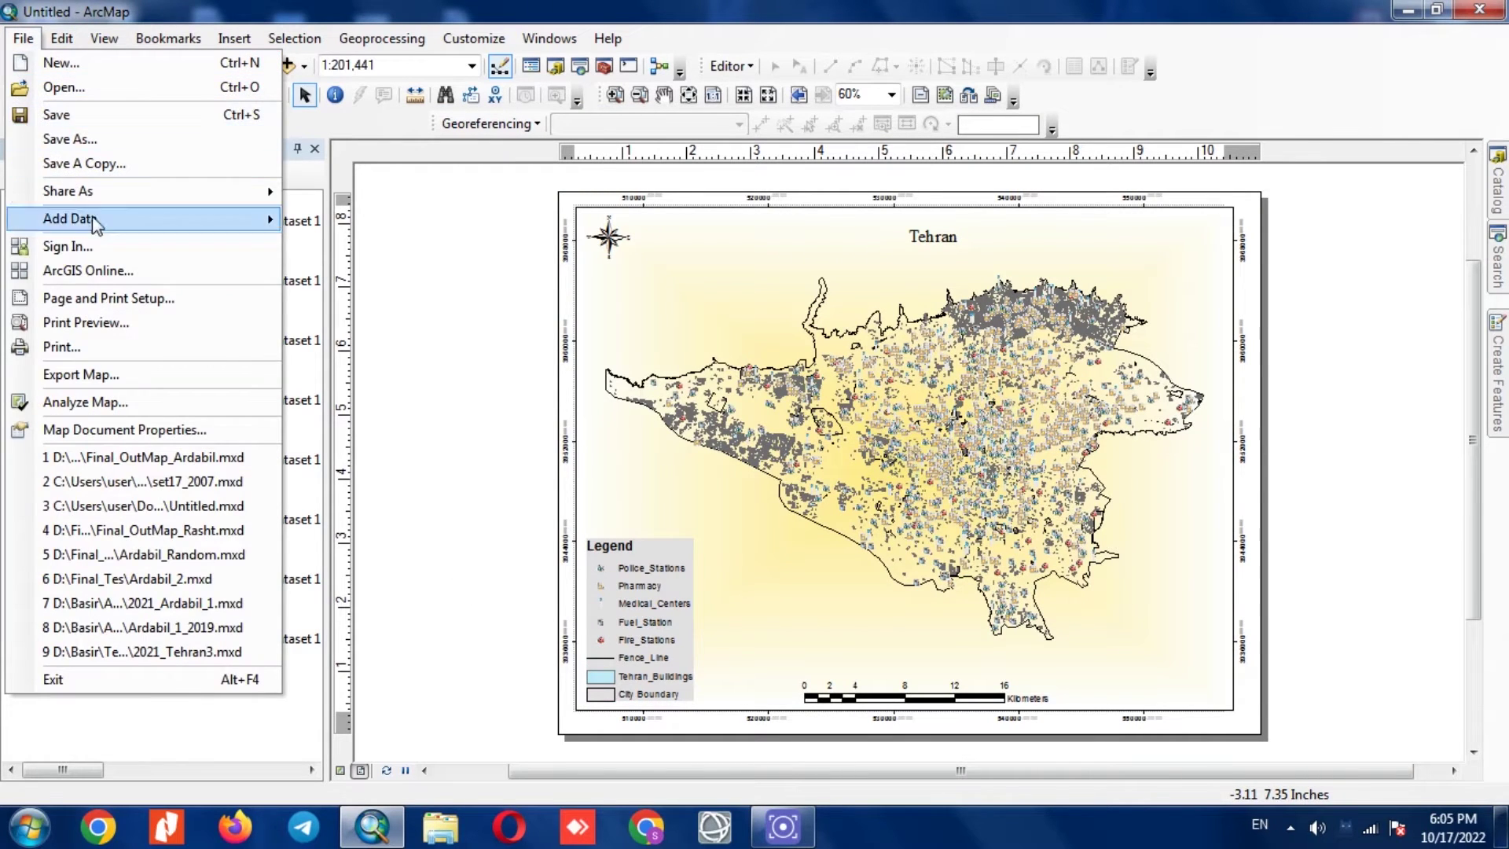
# - Start a PDF map export, adjusting resample quality and keeping RGB colour space
pyautogui.click(134, 372)
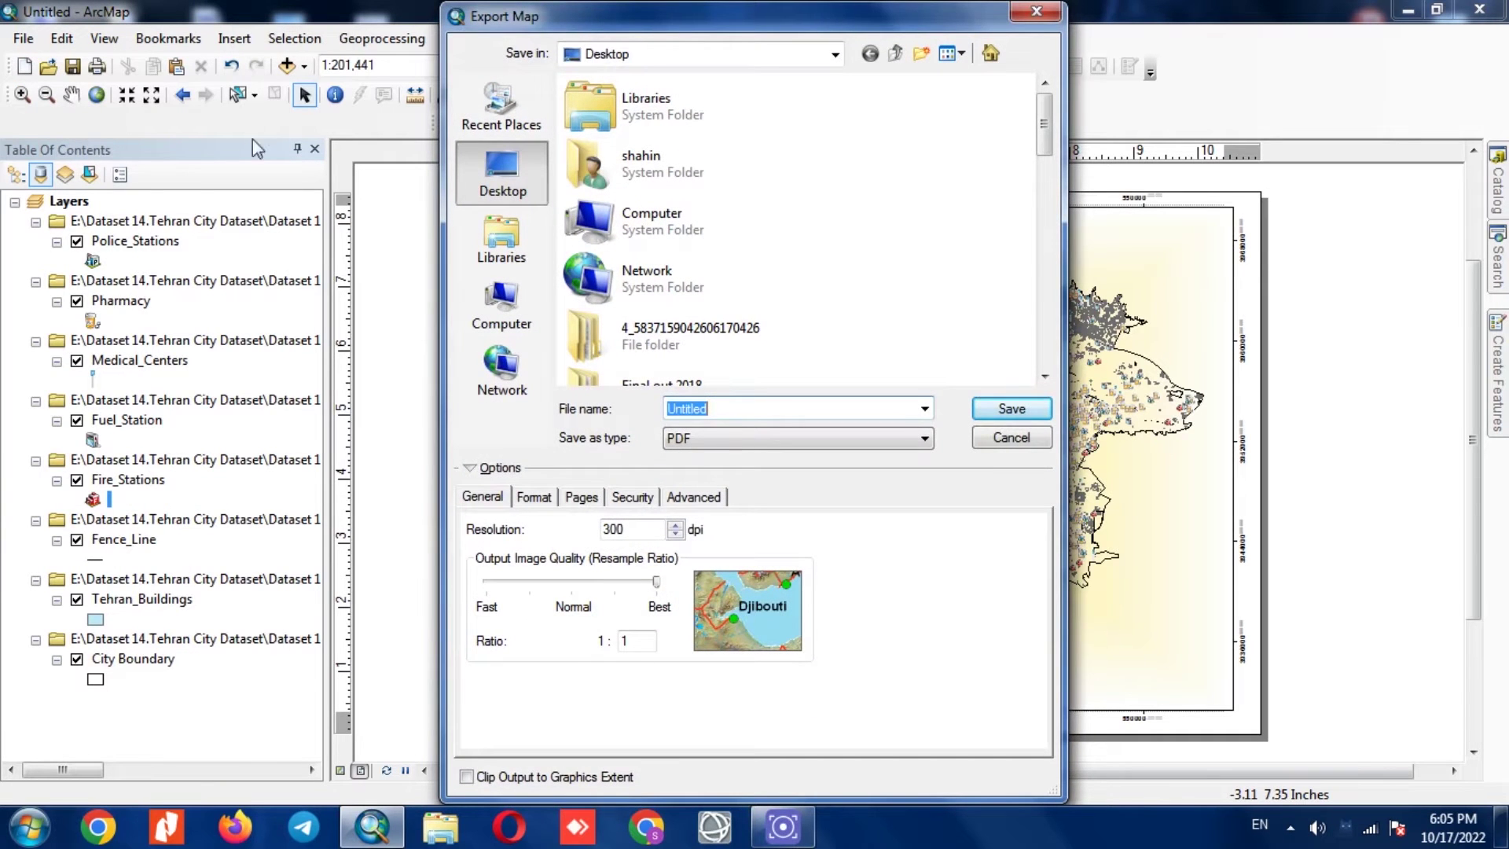
pyautogui.click(709, 440)
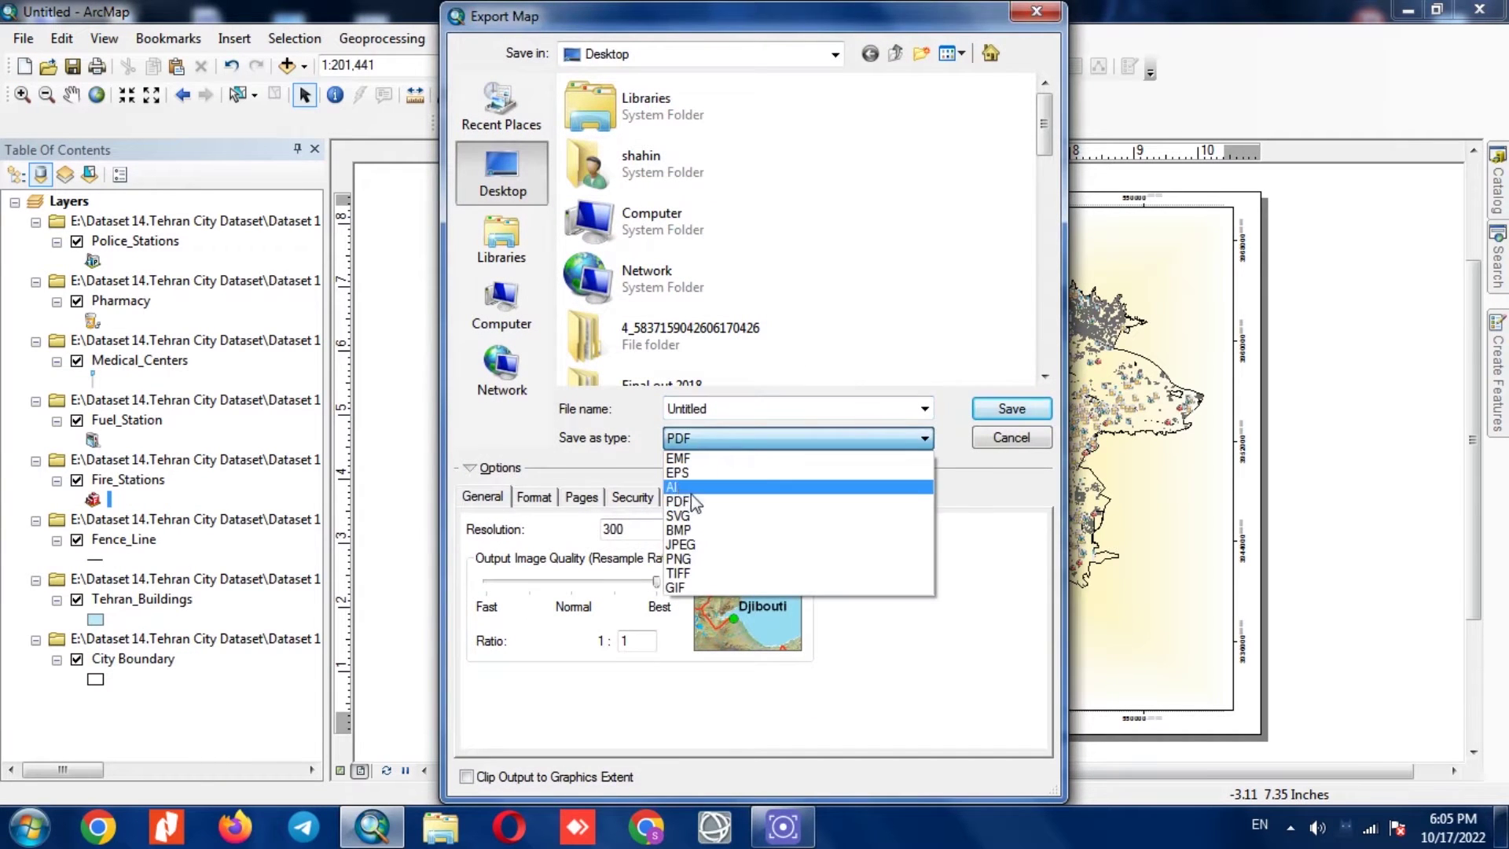
pyautogui.click(699, 496)
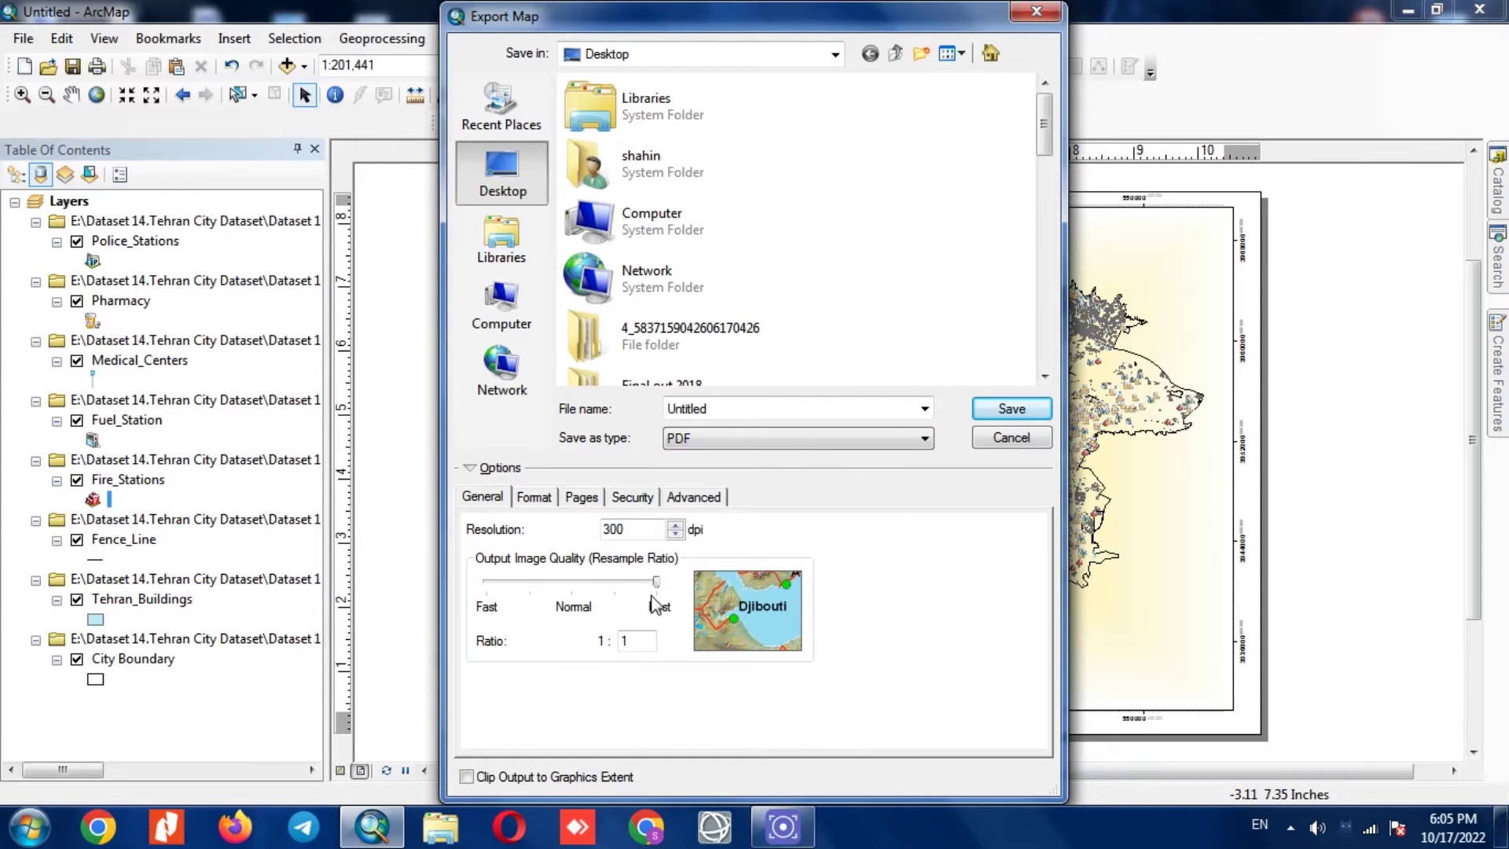
pyautogui.moveTo(657, 586)
pyautogui.mouseDown()
pyautogui.moveTo(544, 583)
pyautogui.moveTo(676, 588)
pyautogui.mouseUp()
pyautogui.click(533, 498)
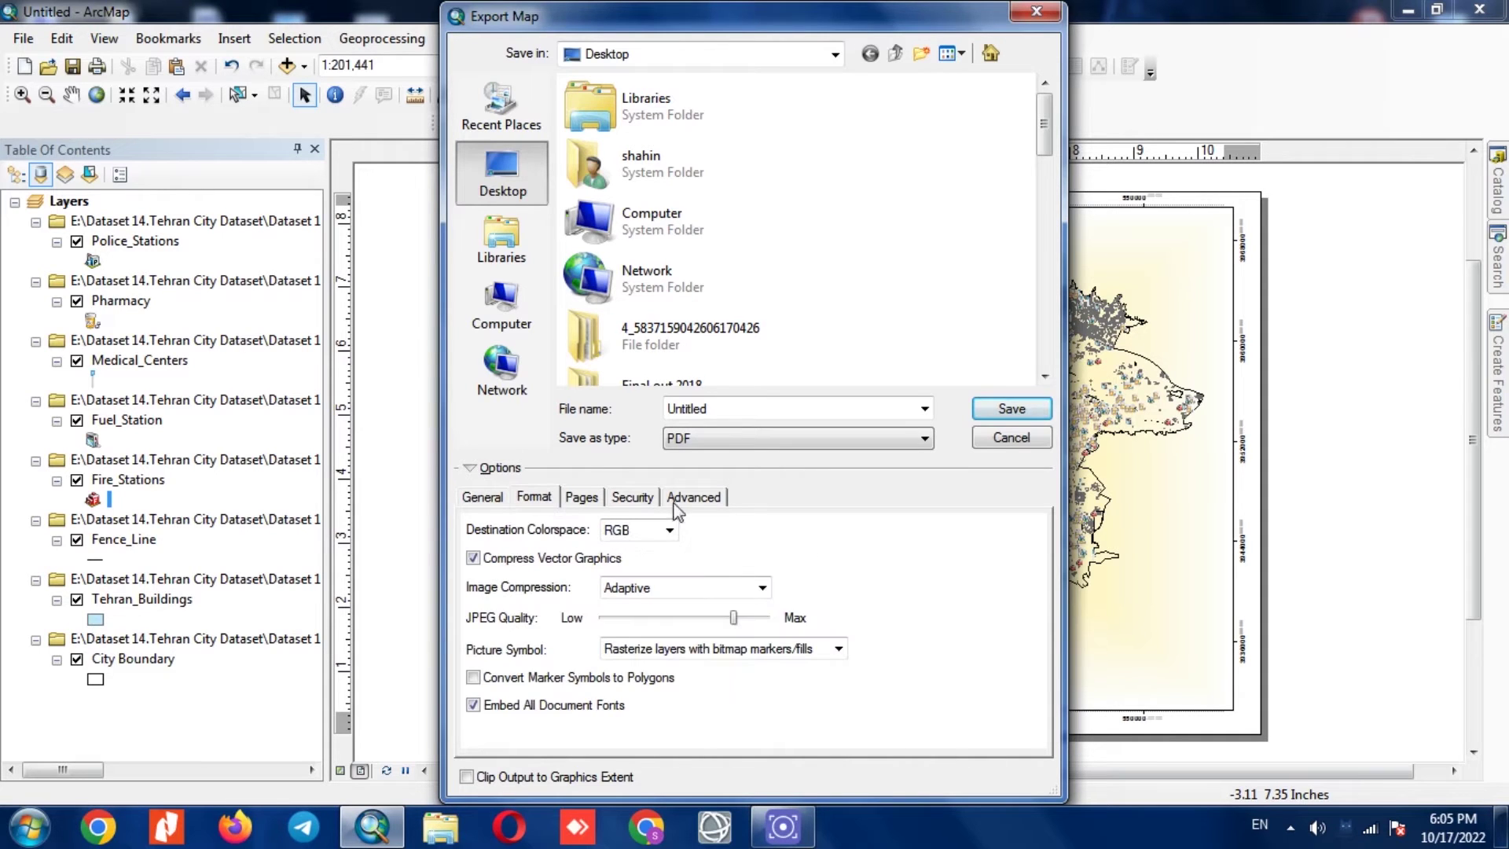
pyautogui.click(668, 531)
pyautogui.click(668, 533)
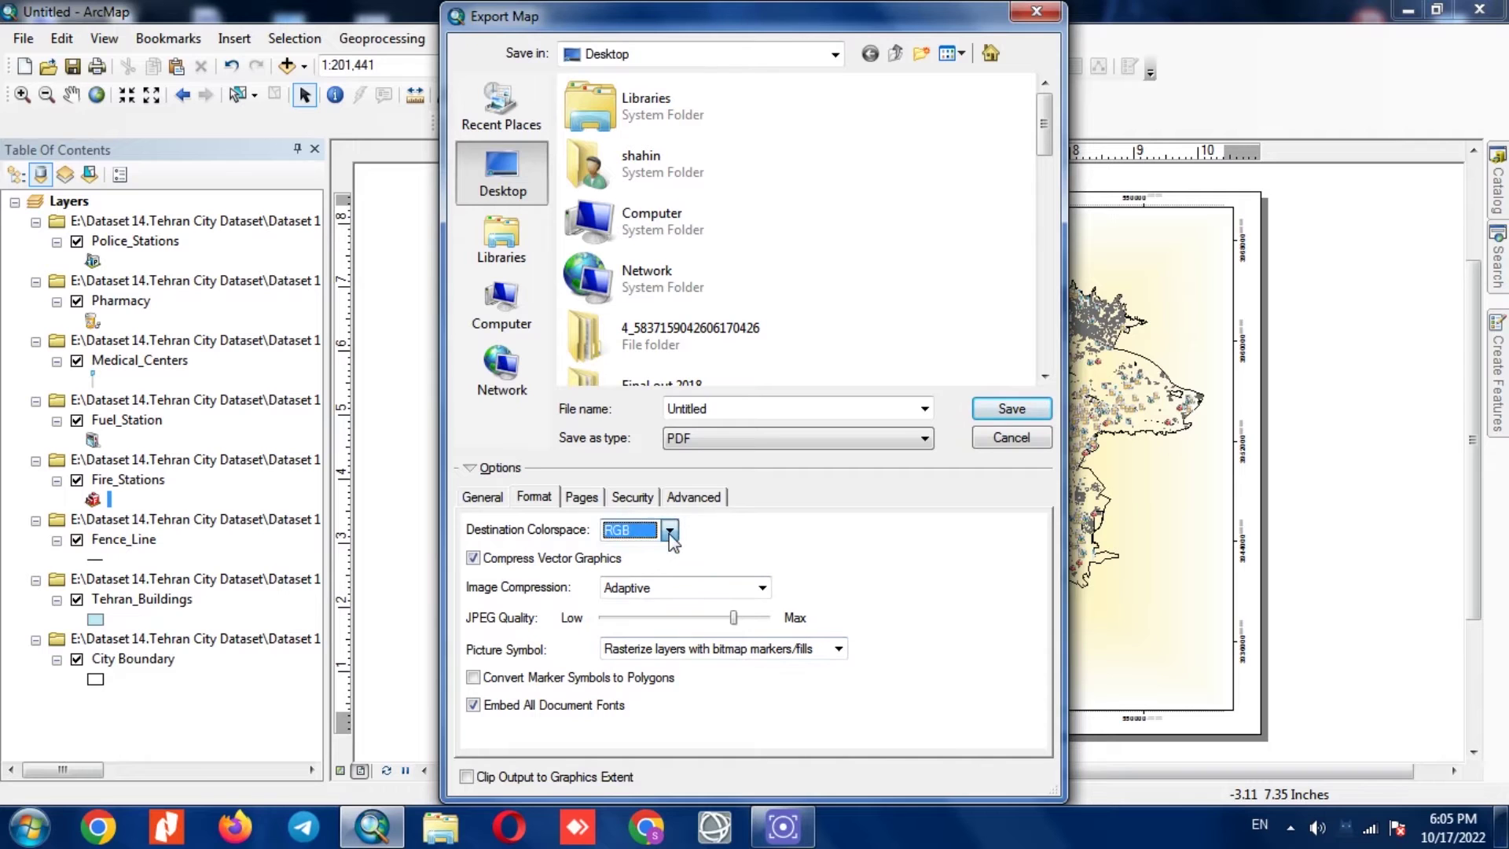
# - Set Layers and Attributes to 'Export PDF Layers and Feature Attributes' and name the file Tehran
pyautogui.click(581, 497)
pyautogui.click(631, 501)
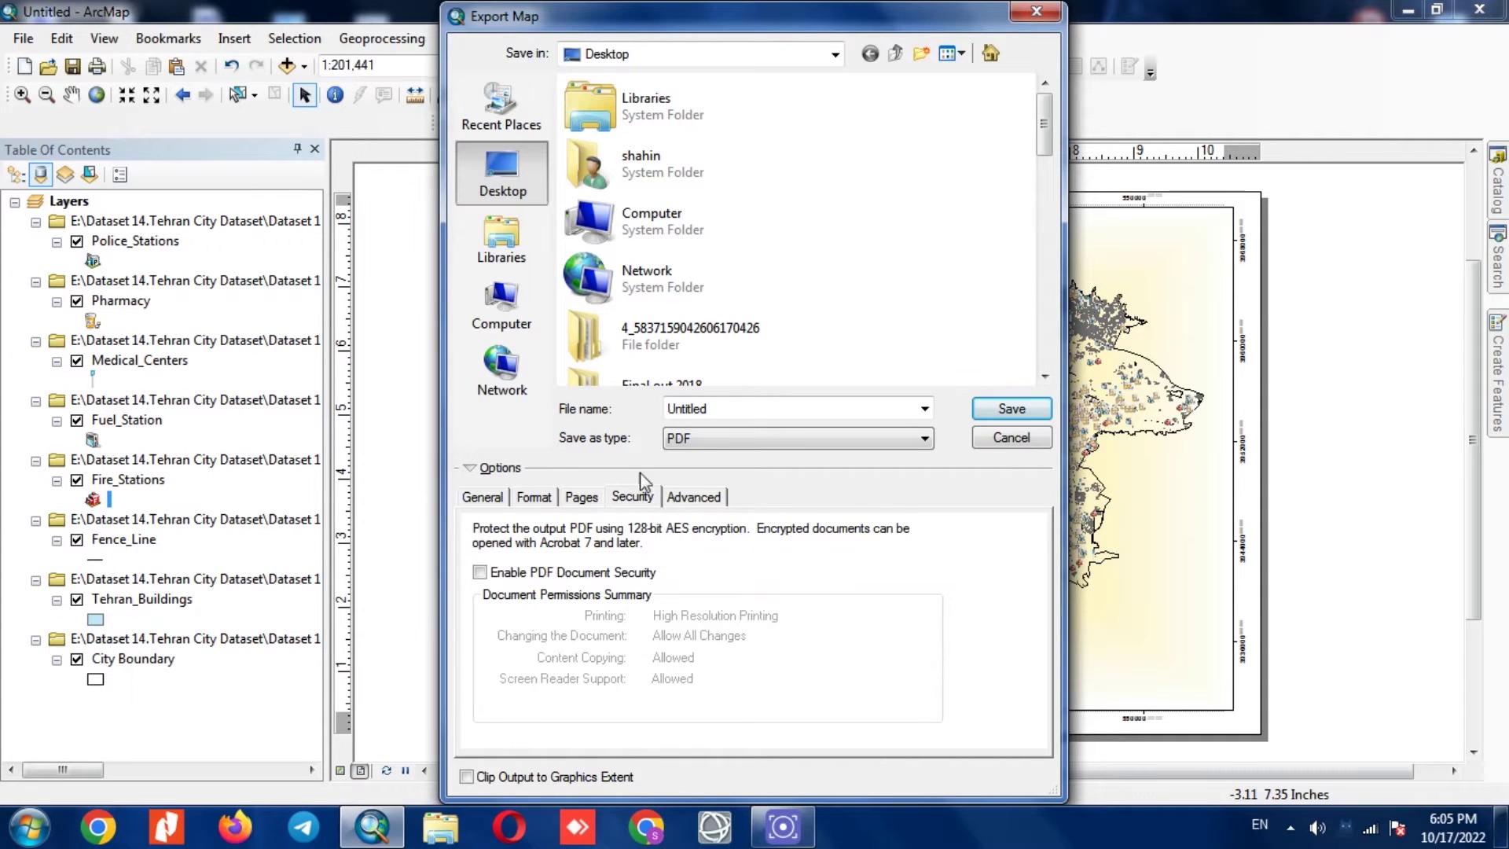
pyautogui.click(689, 500)
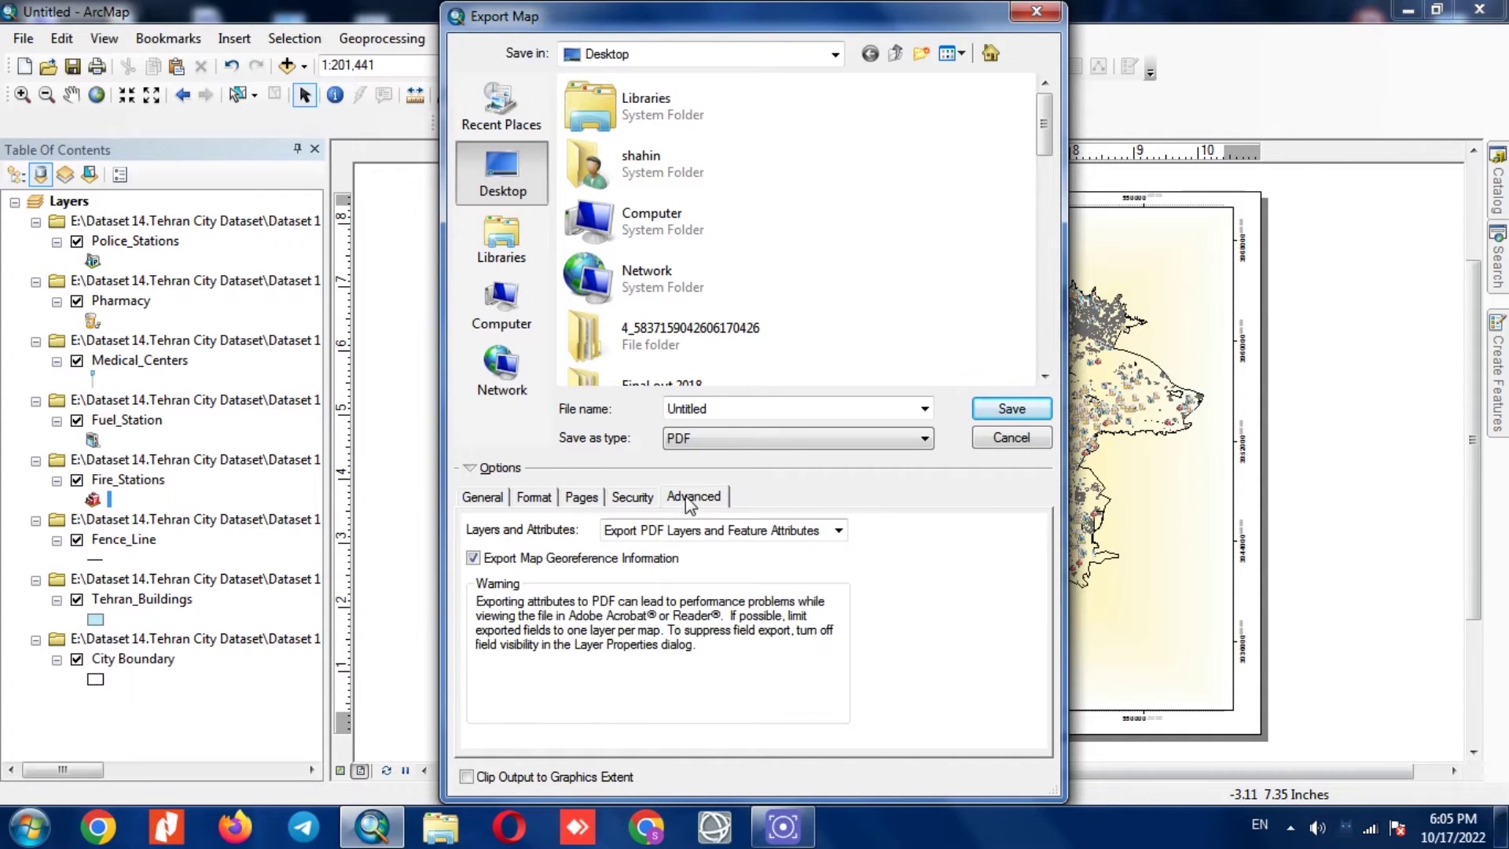
pyautogui.click(838, 532)
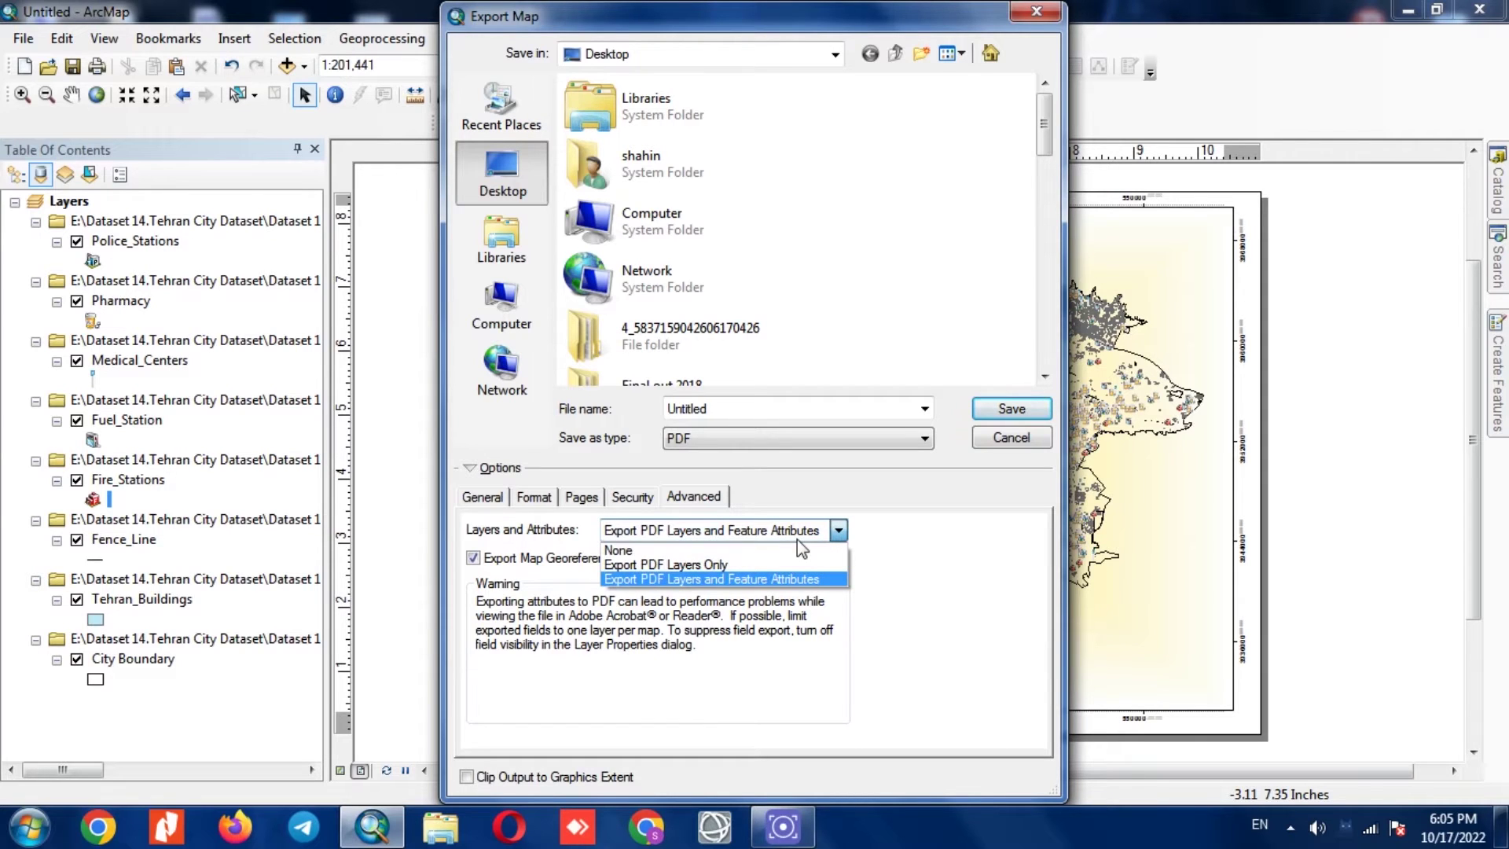
pyautogui.click(818, 579)
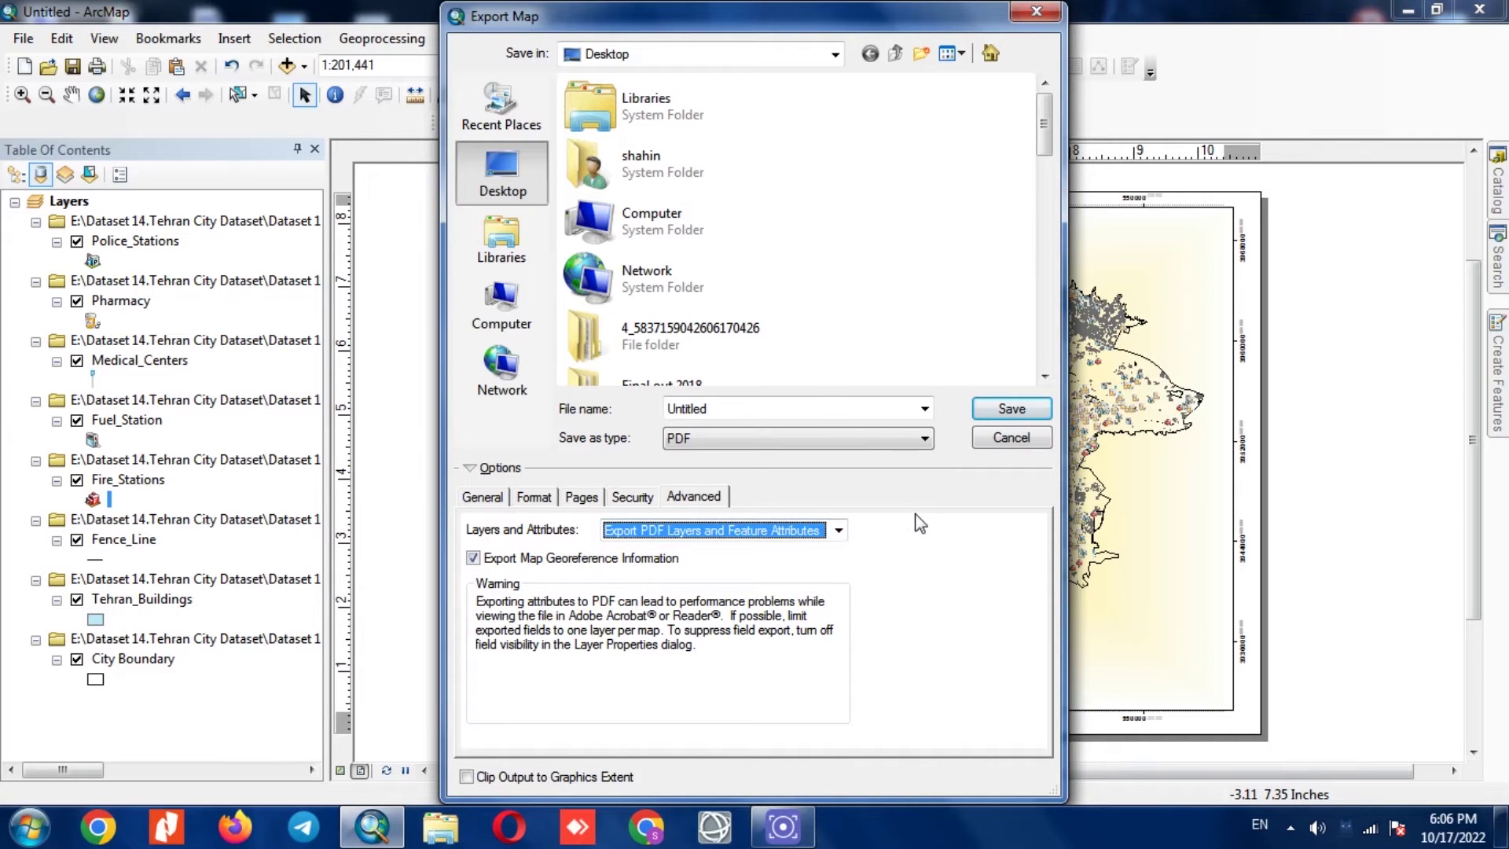
pyautogui.click(789, 408)
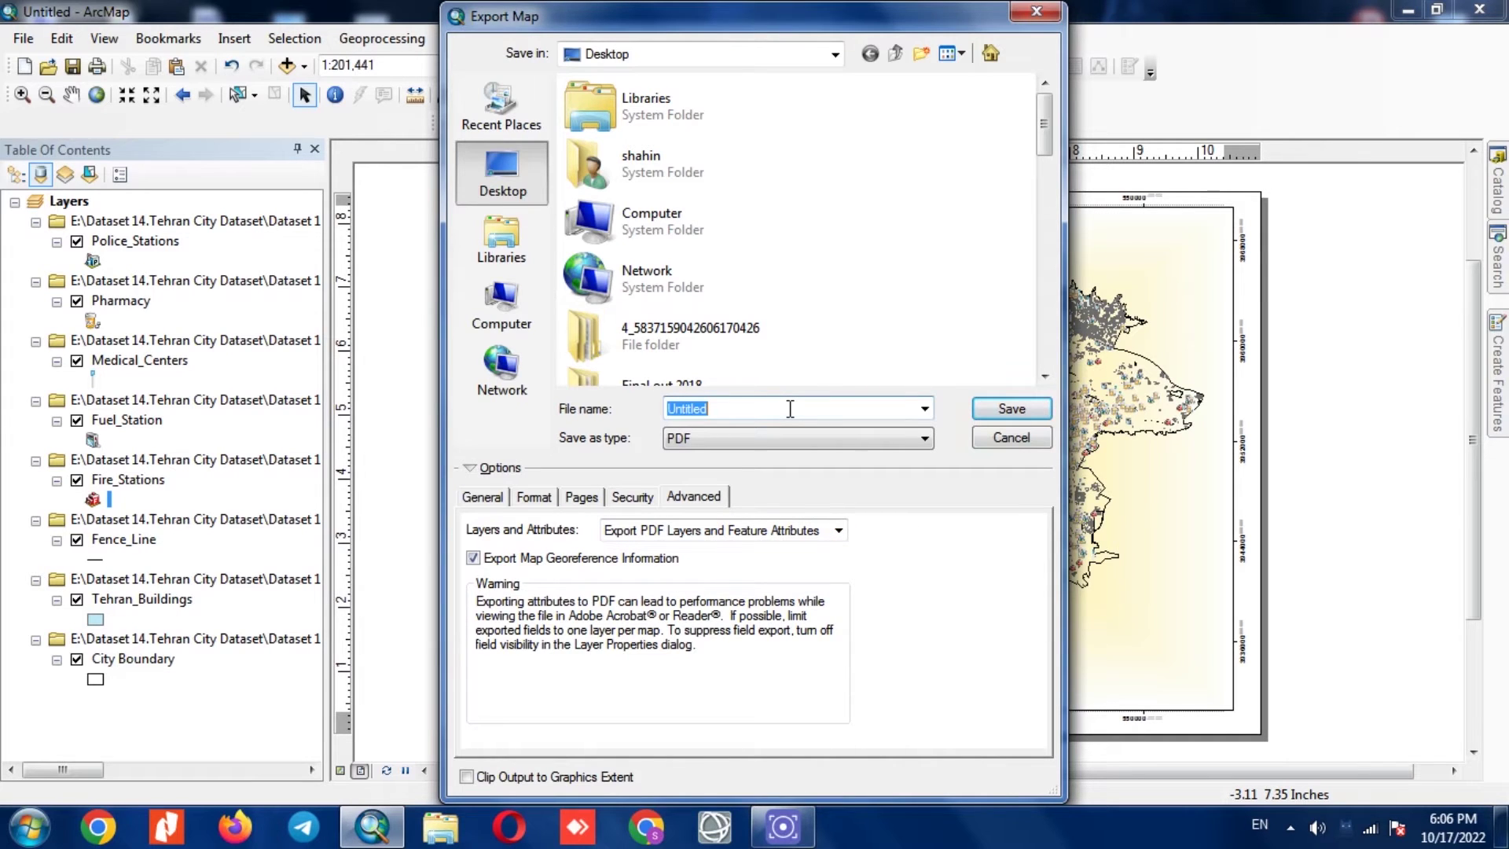
pyautogui.write('Tehran')
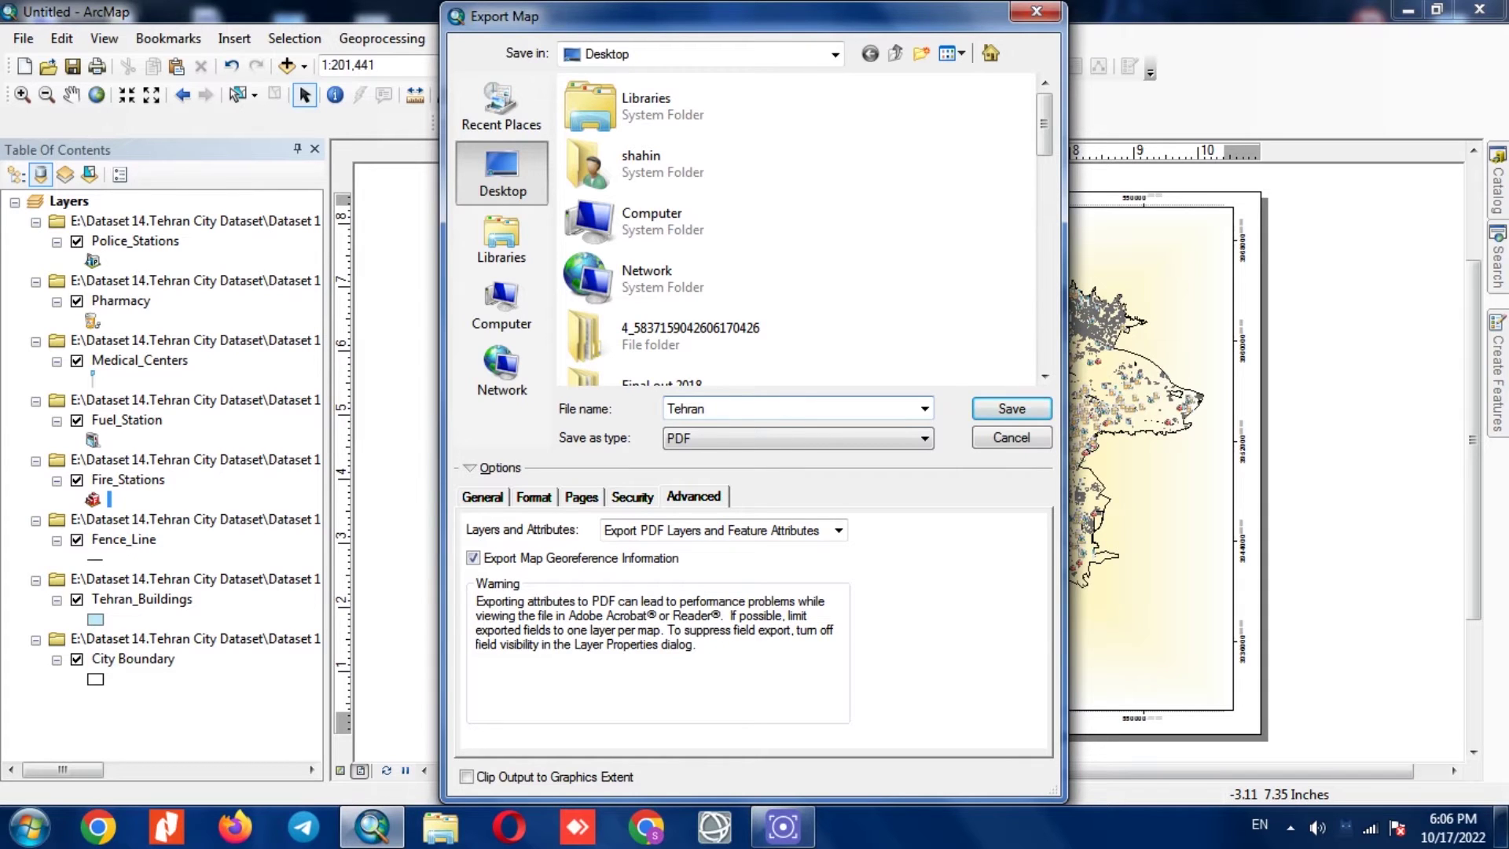
# - Save the layered Tehran PDF and show the desktop where it appears
pyautogui.click(993, 406)
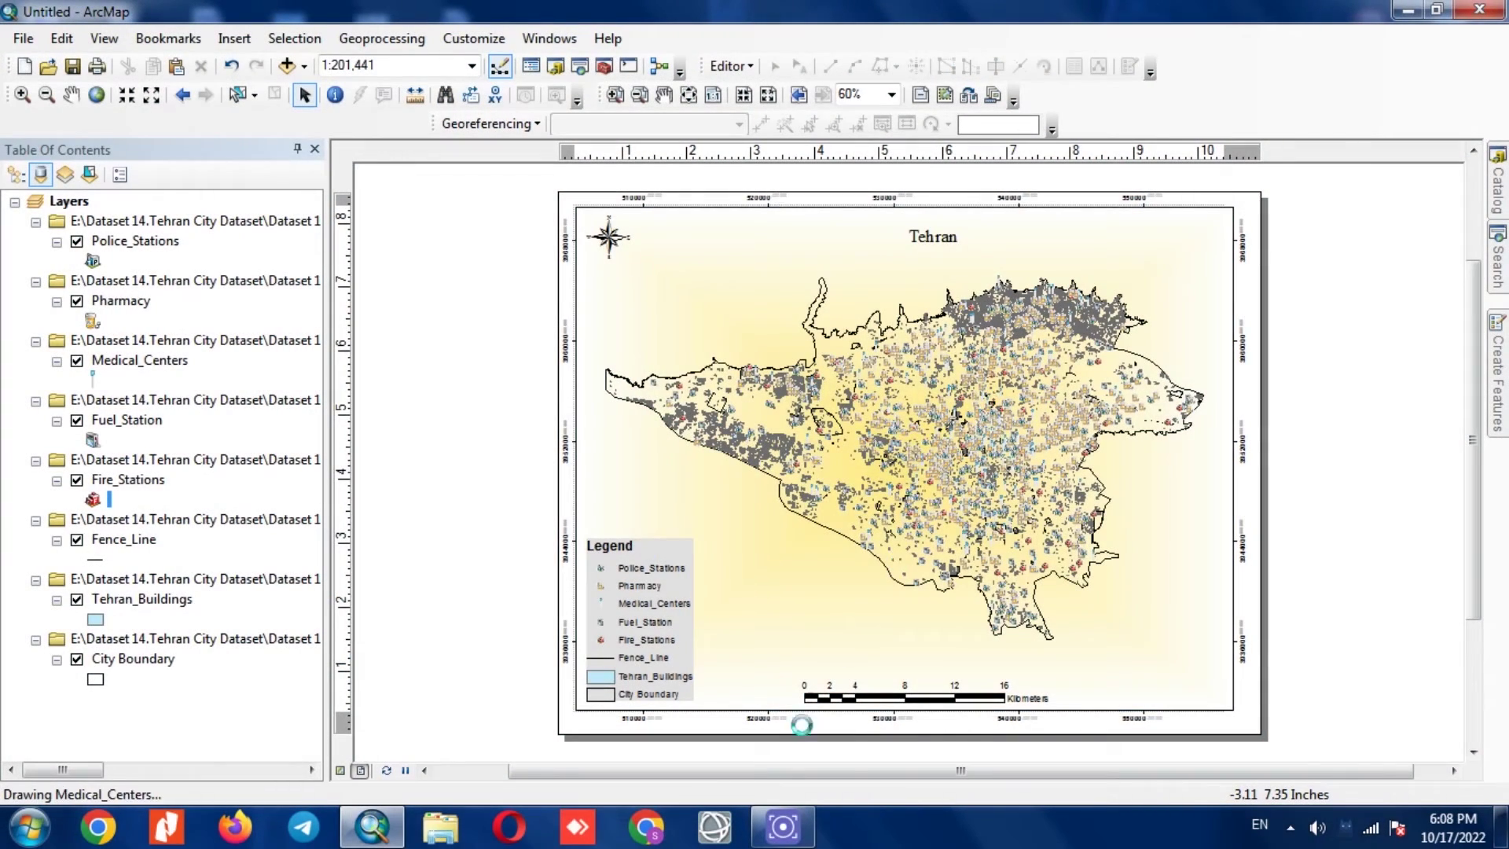
pyautogui.press('super+d')
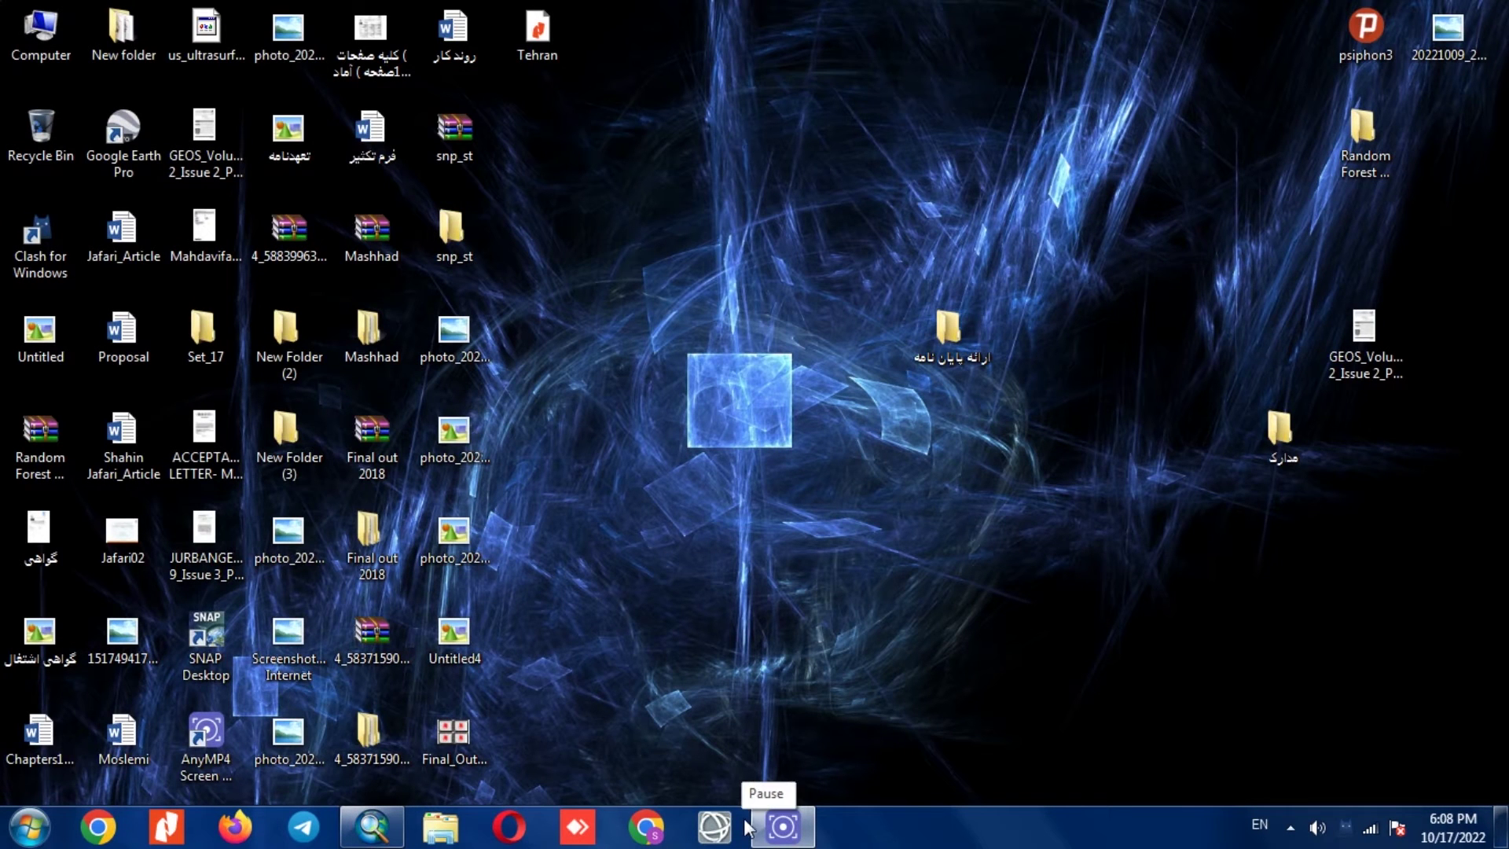
# - Open the exported Tehran.pdf from the desktop in Nitro Pro
pyautogui.doubleClick(552, 40)
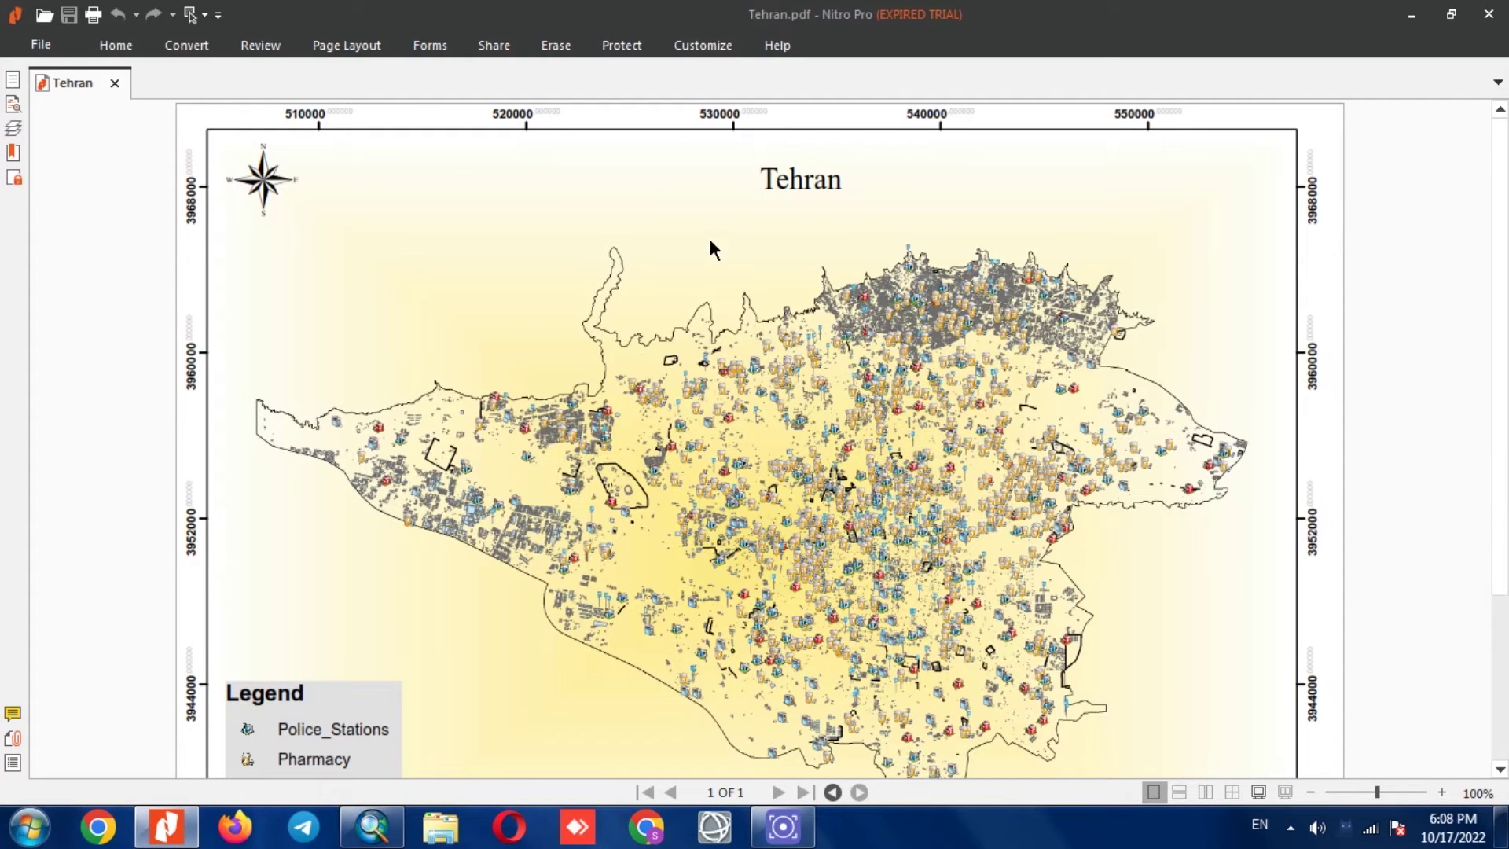
# - Zoom the Tehran map to 400% to inspect the pharmacy, fire-station, fuel and police symbols, then back to 200%
pyautogui.click(571, 421)
pyautogui.scroll(-5, 851, 240)
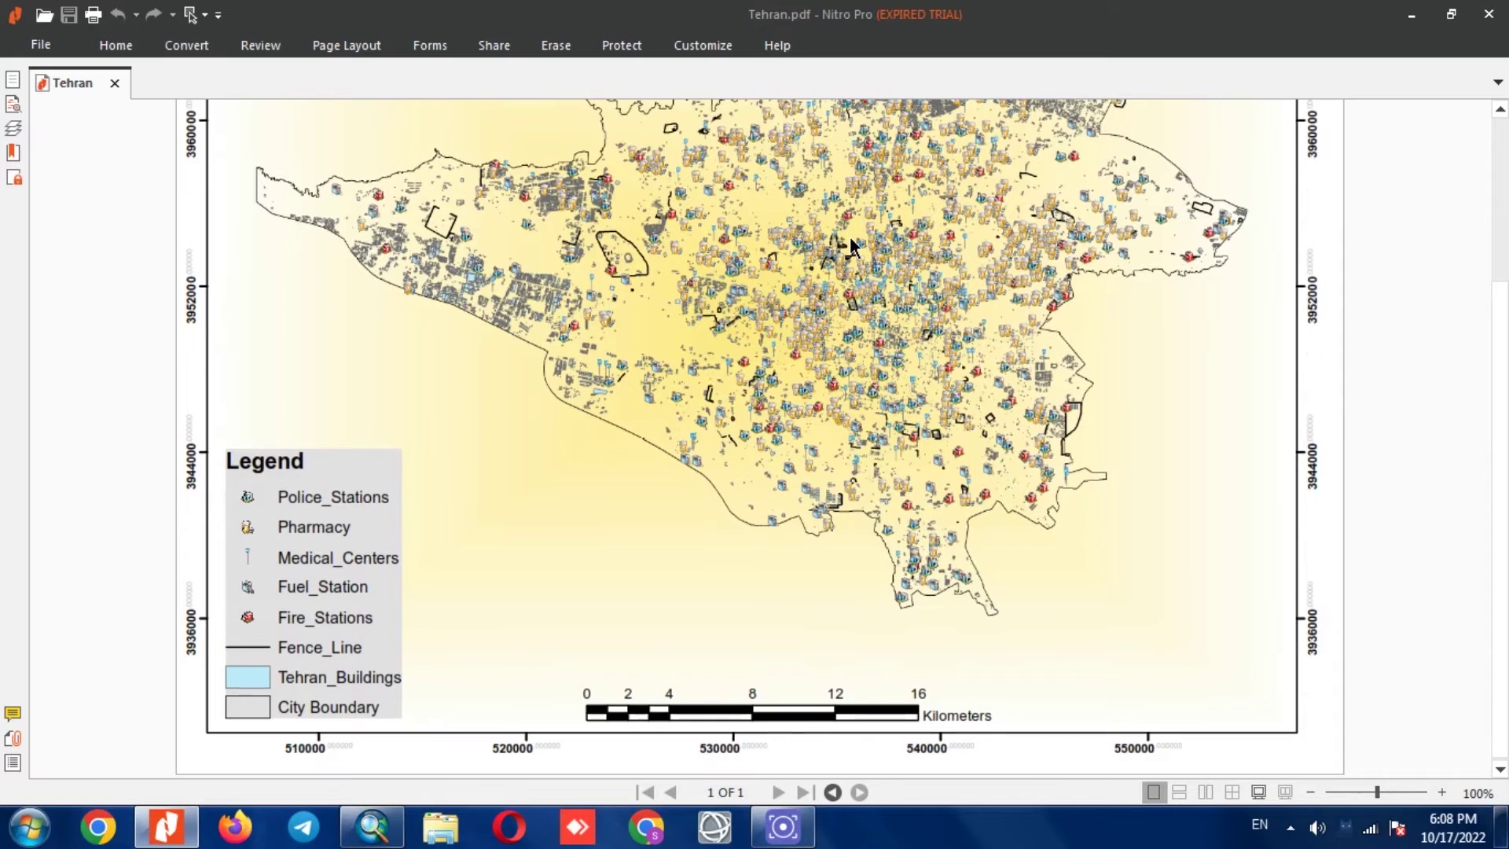
pyautogui.scroll(1, 851, 240)
pyautogui.keyDown('ctrl'); pyautogui.scroll(-2, 943, 279); pyautogui.keyUp('ctrl')
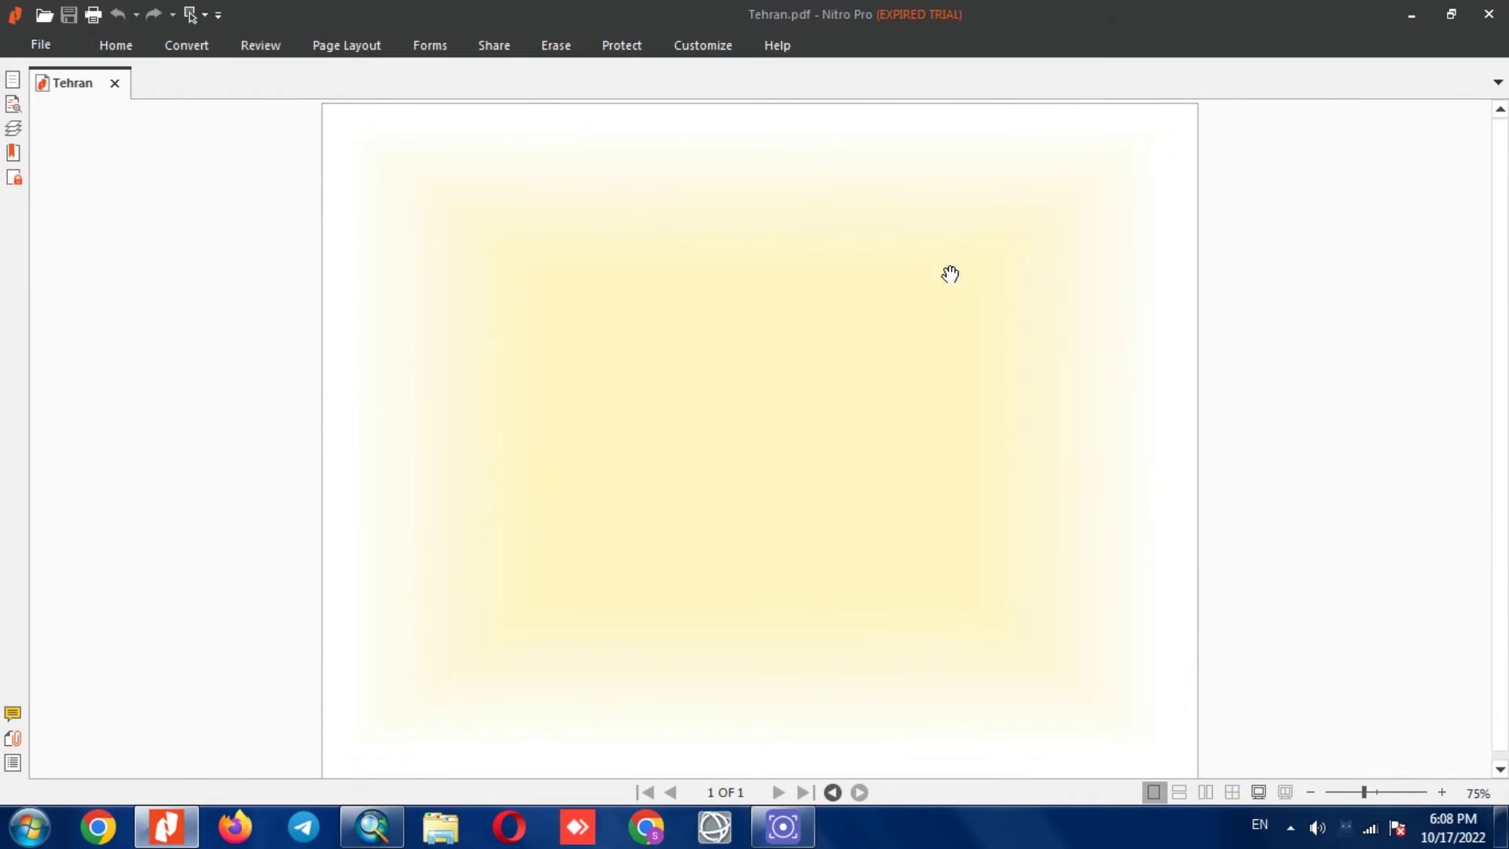
pyautogui.keyDown('ctrl'); pyautogui.scroll(3, 947, 259); pyautogui.keyUp('ctrl')
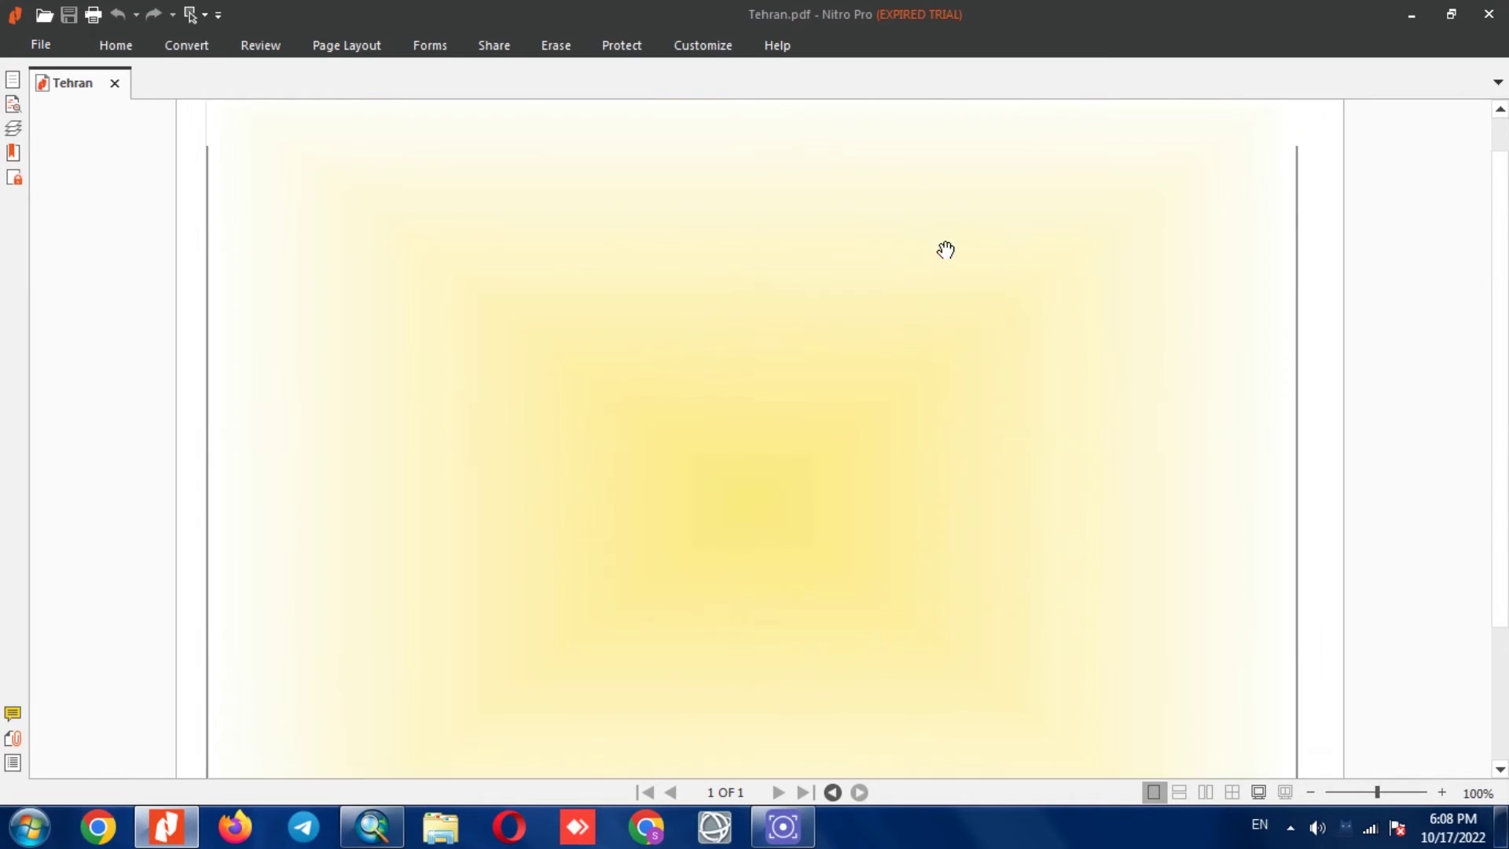
pyautogui.keyDown('ctrl'); pyautogui.scroll(3, 945, 250); pyautogui.keyUp('ctrl')
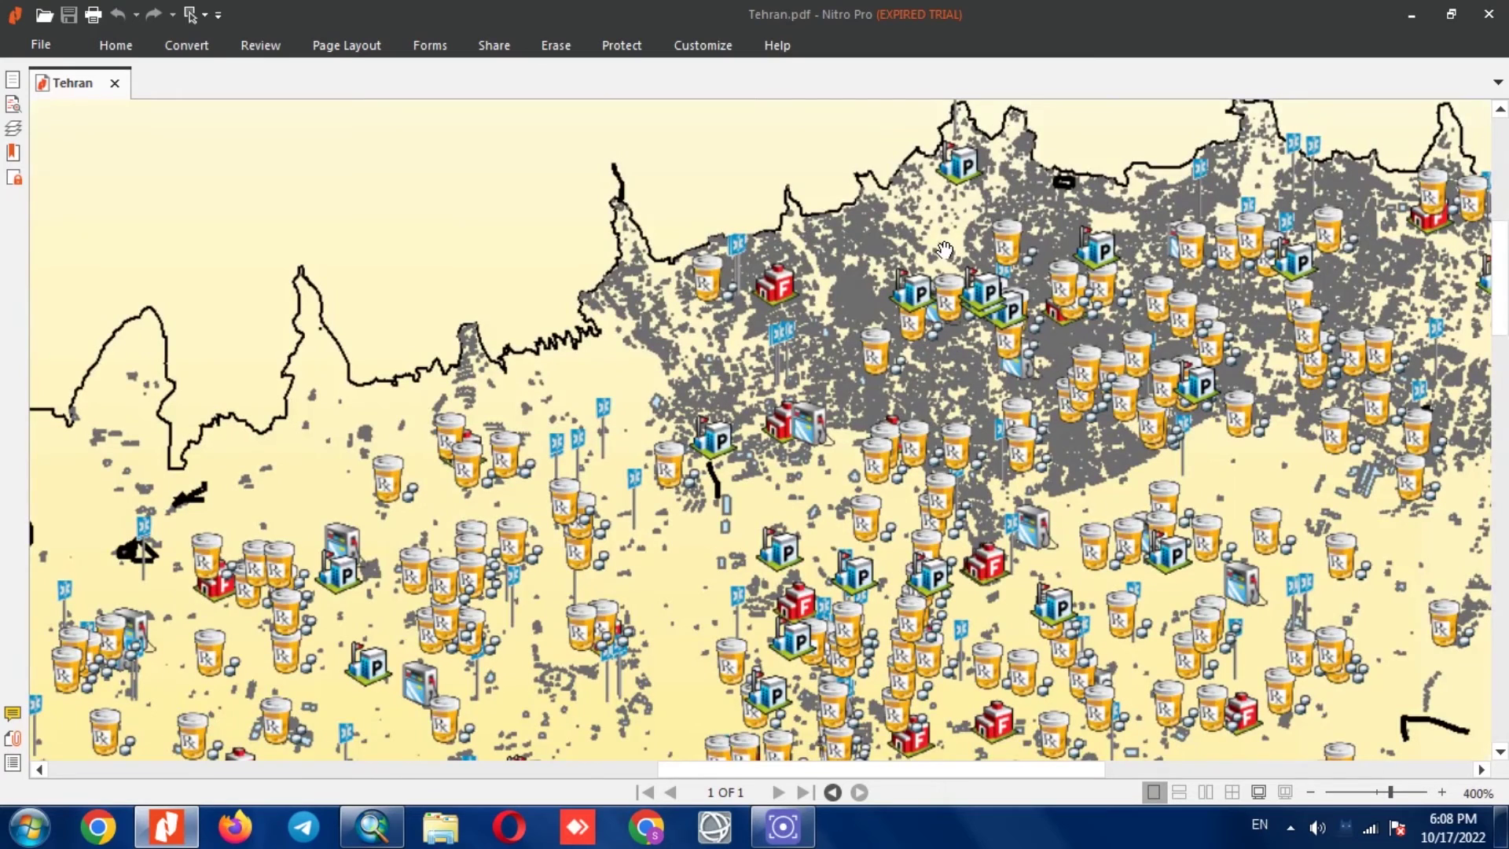
pyautogui.scroll(-3, 888, 337)
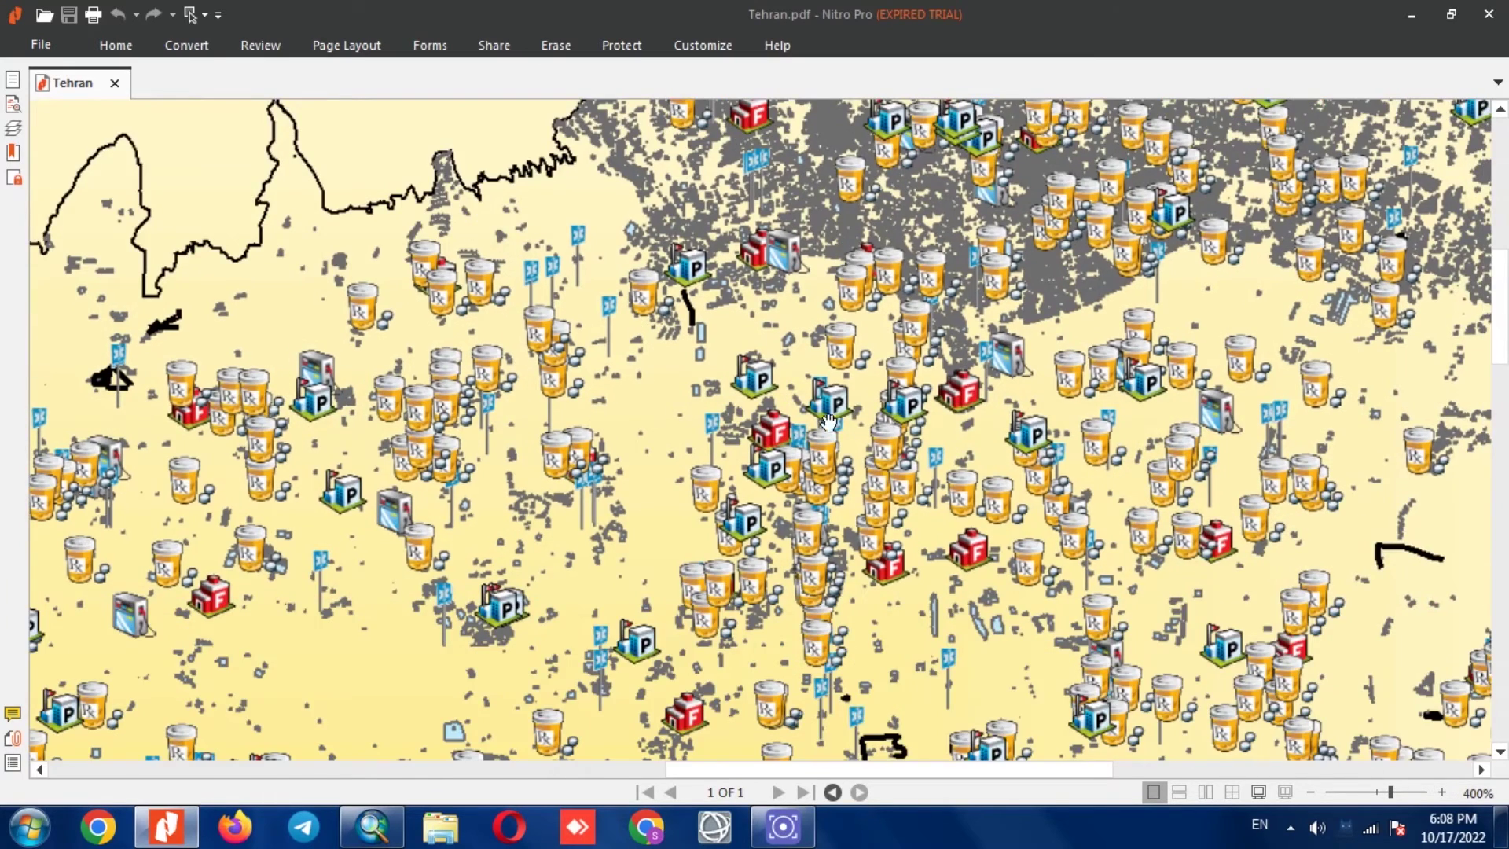
pyautogui.scroll(3, 830, 422)
pyautogui.hscroll(2, 829, 423)
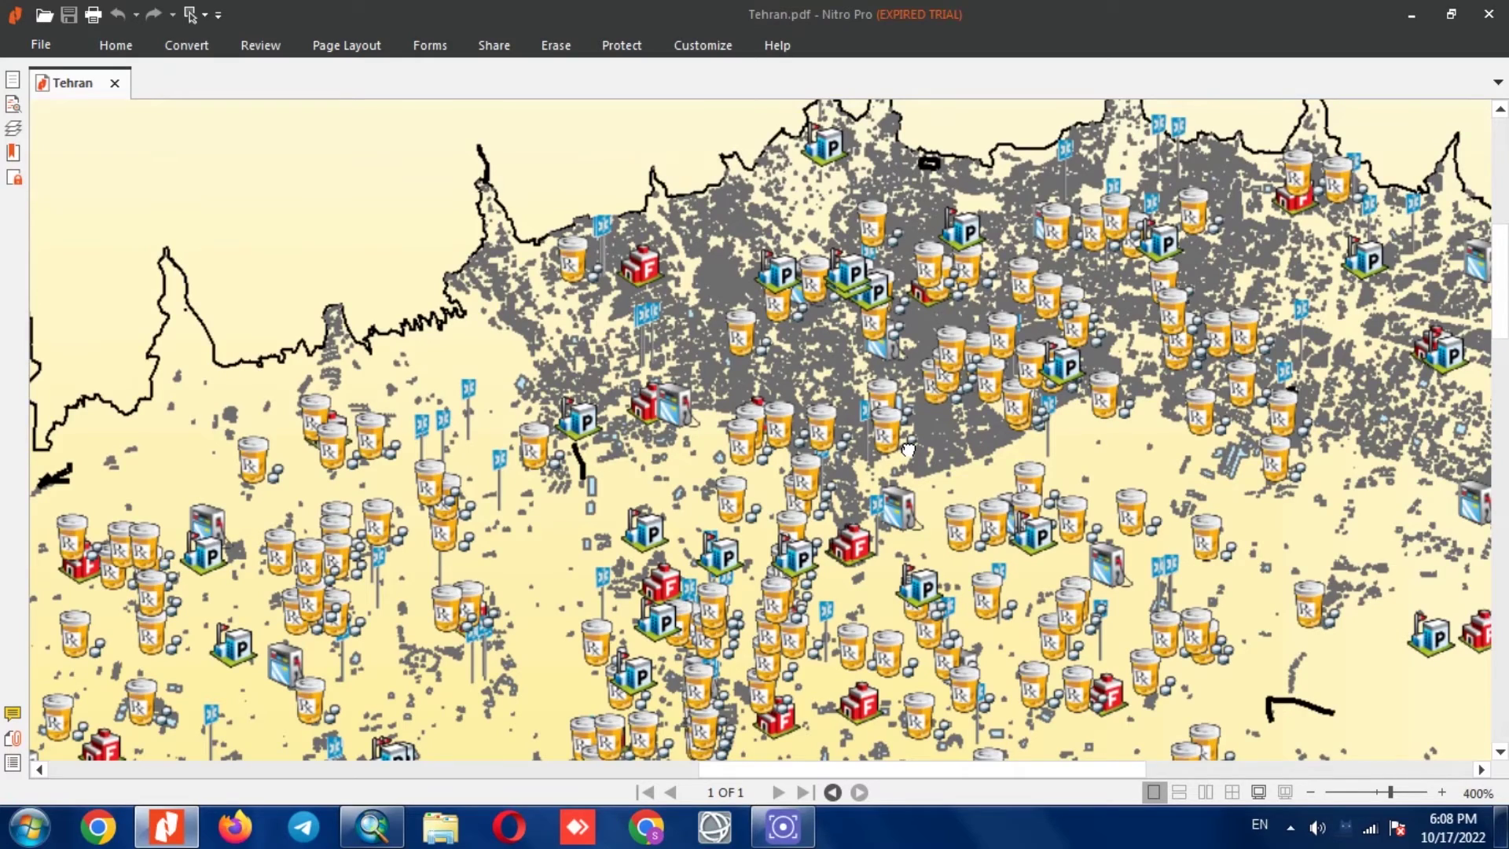
pyautogui.hscroll(2, 908, 449)
pyautogui.scroll(-3, 892, 314)
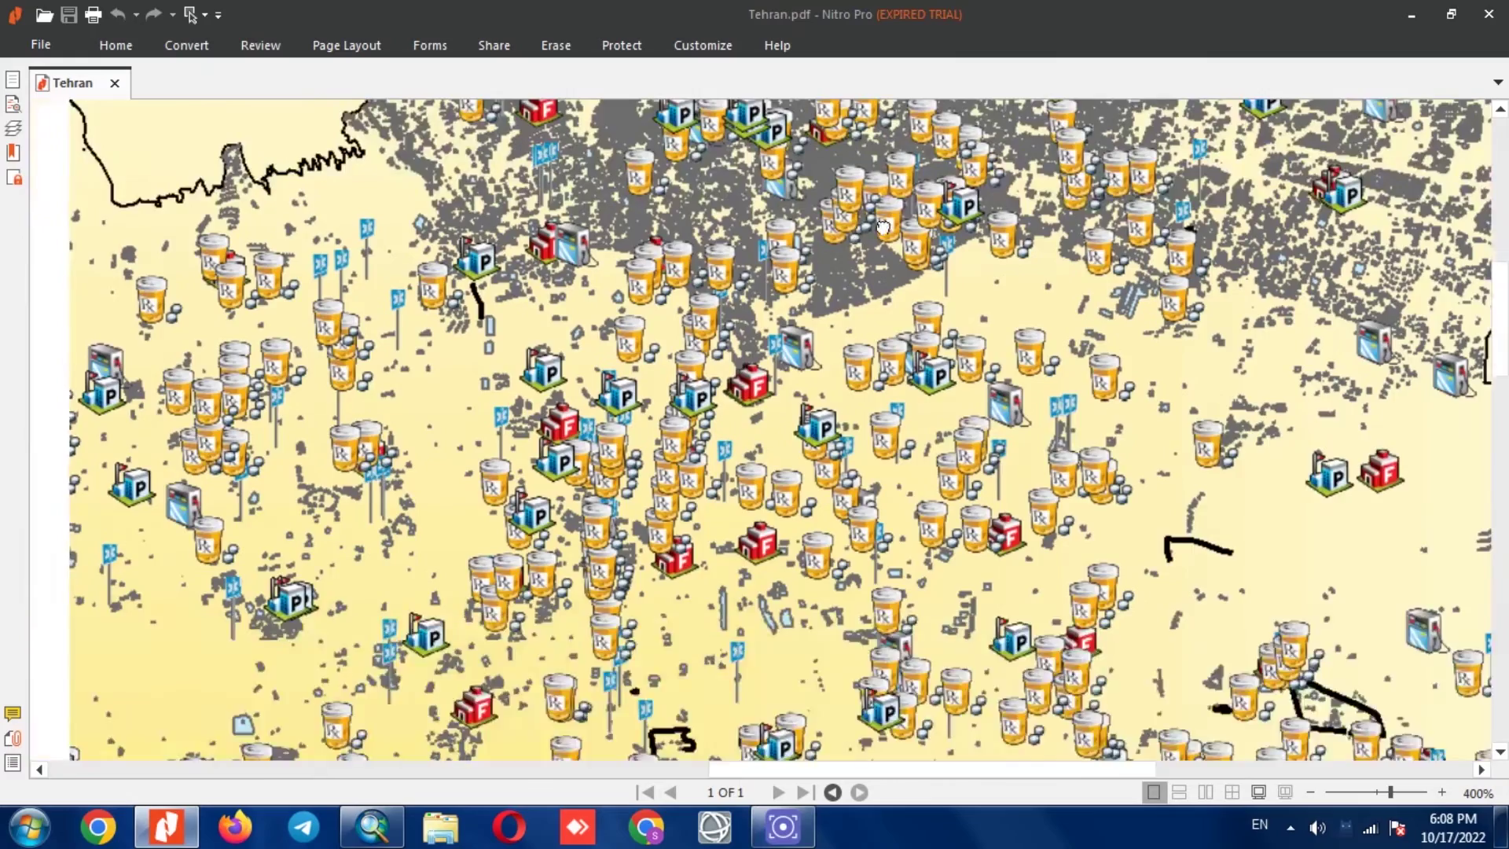
pyautogui.hscroll(-5, 825, 298)
pyautogui.scroll(-1, 786, 330)
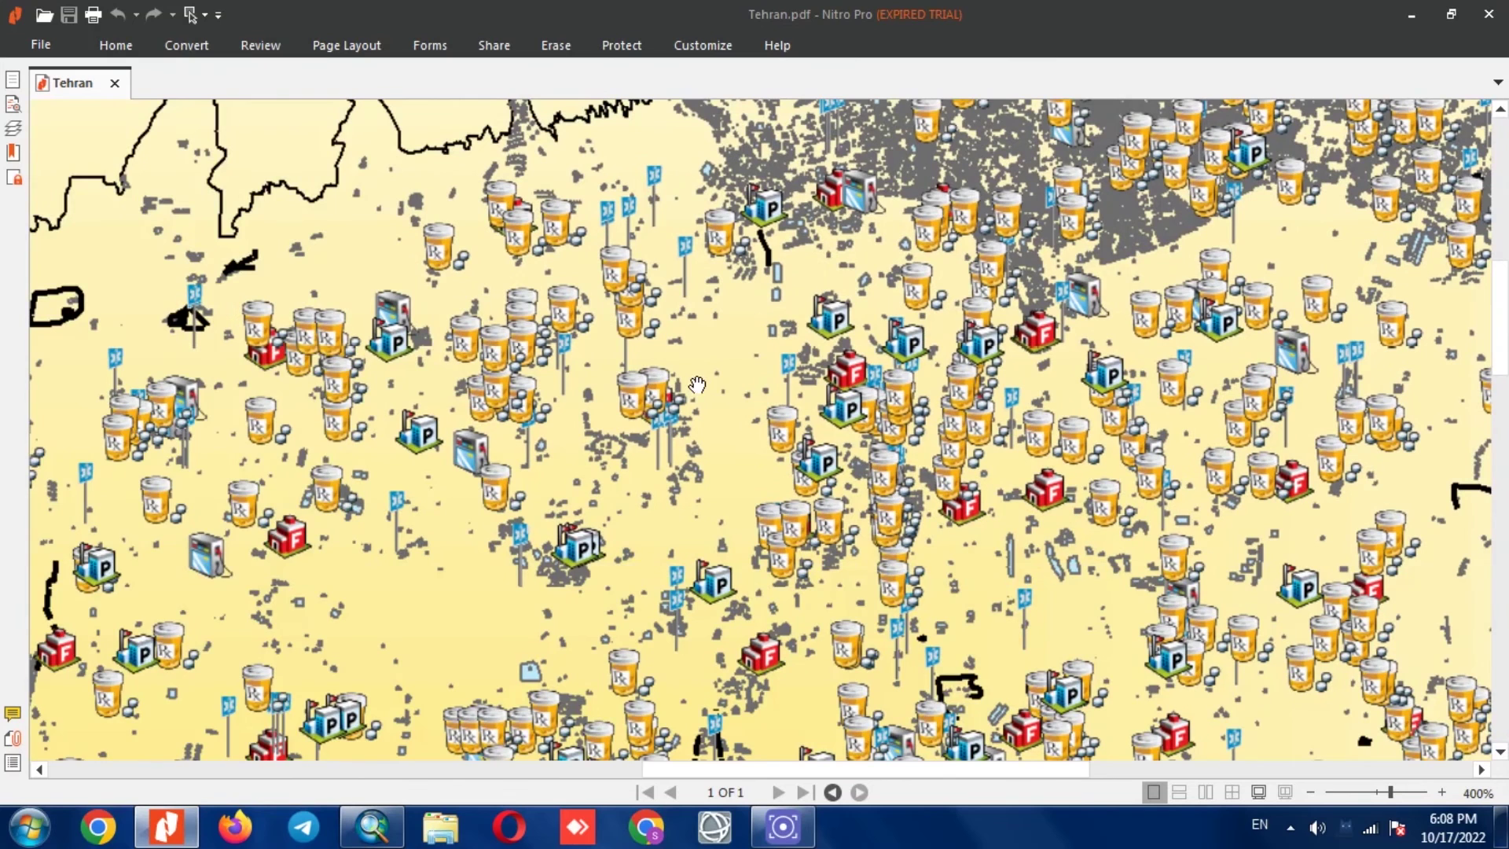
pyautogui.scroll(-2, 696, 377)
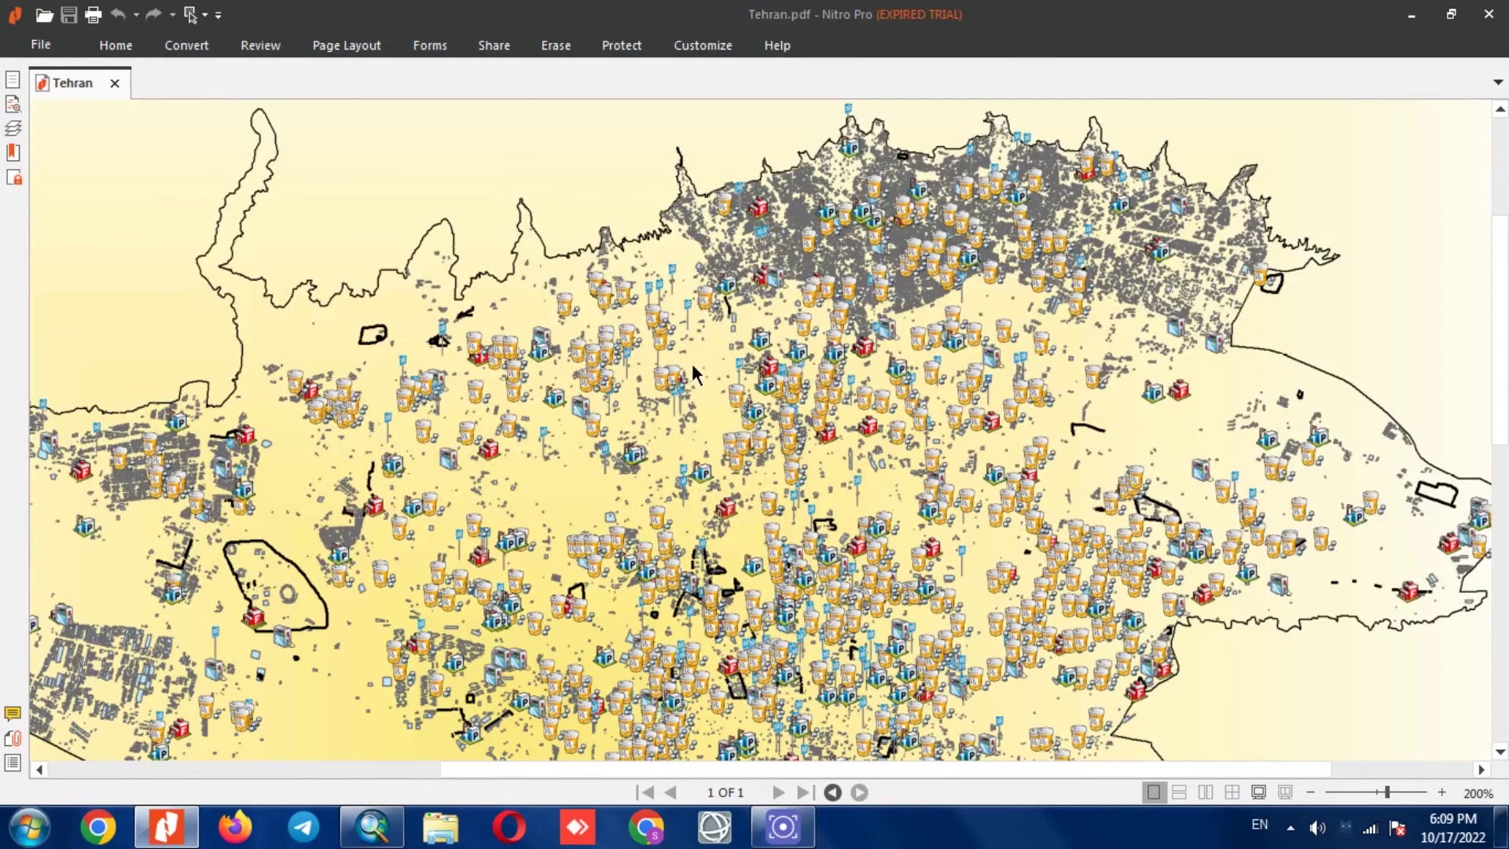
# - Show the PDF's layer list and pan the map to its western end
pyautogui.click(12, 130)
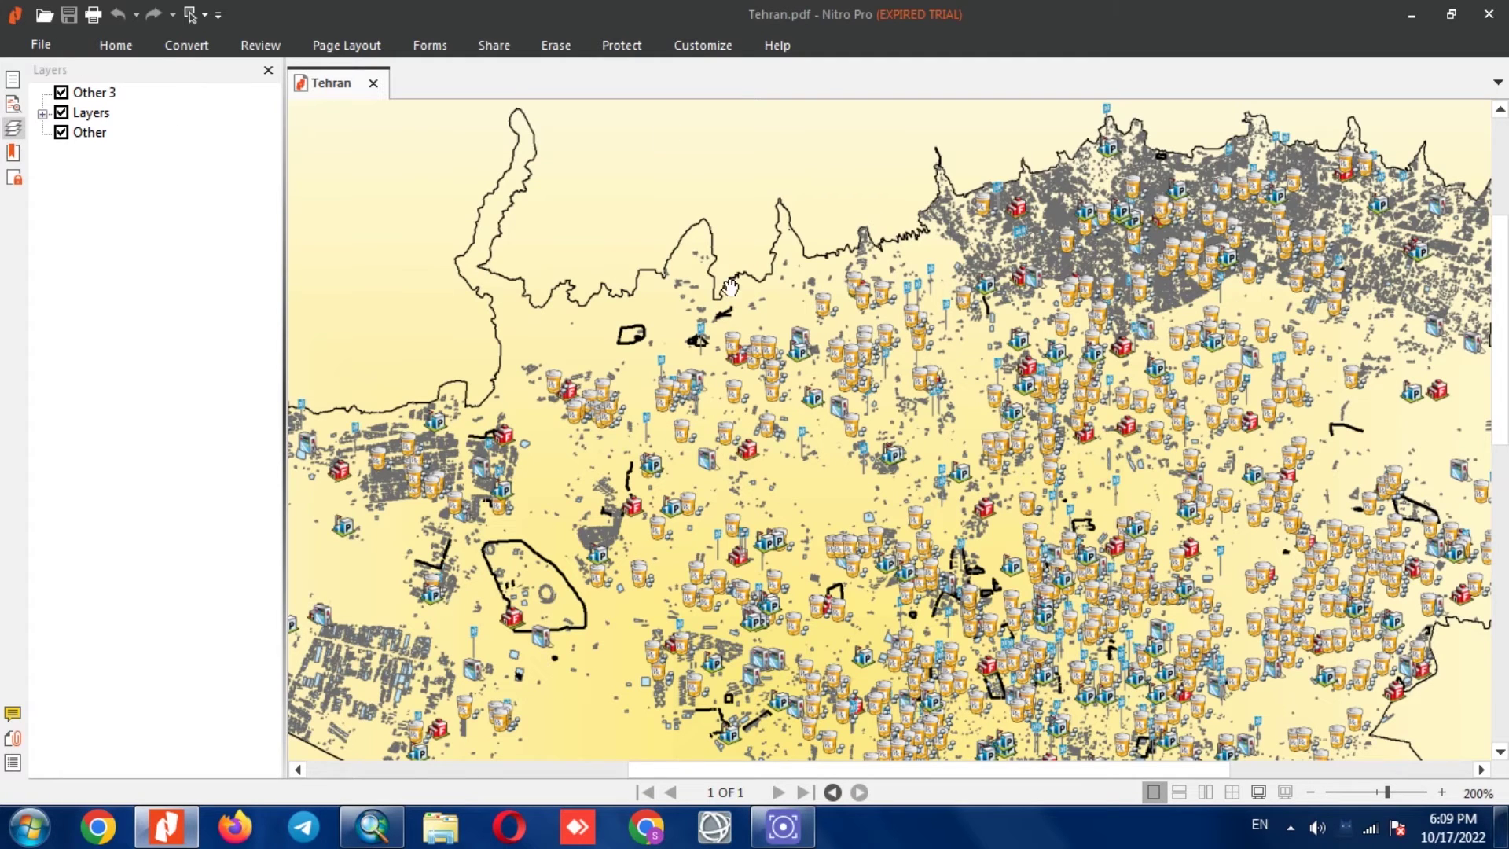
pyautogui.scroll(2, 731, 291)
pyautogui.moveTo(525, 295); pyautogui.dragTo(754, 199)
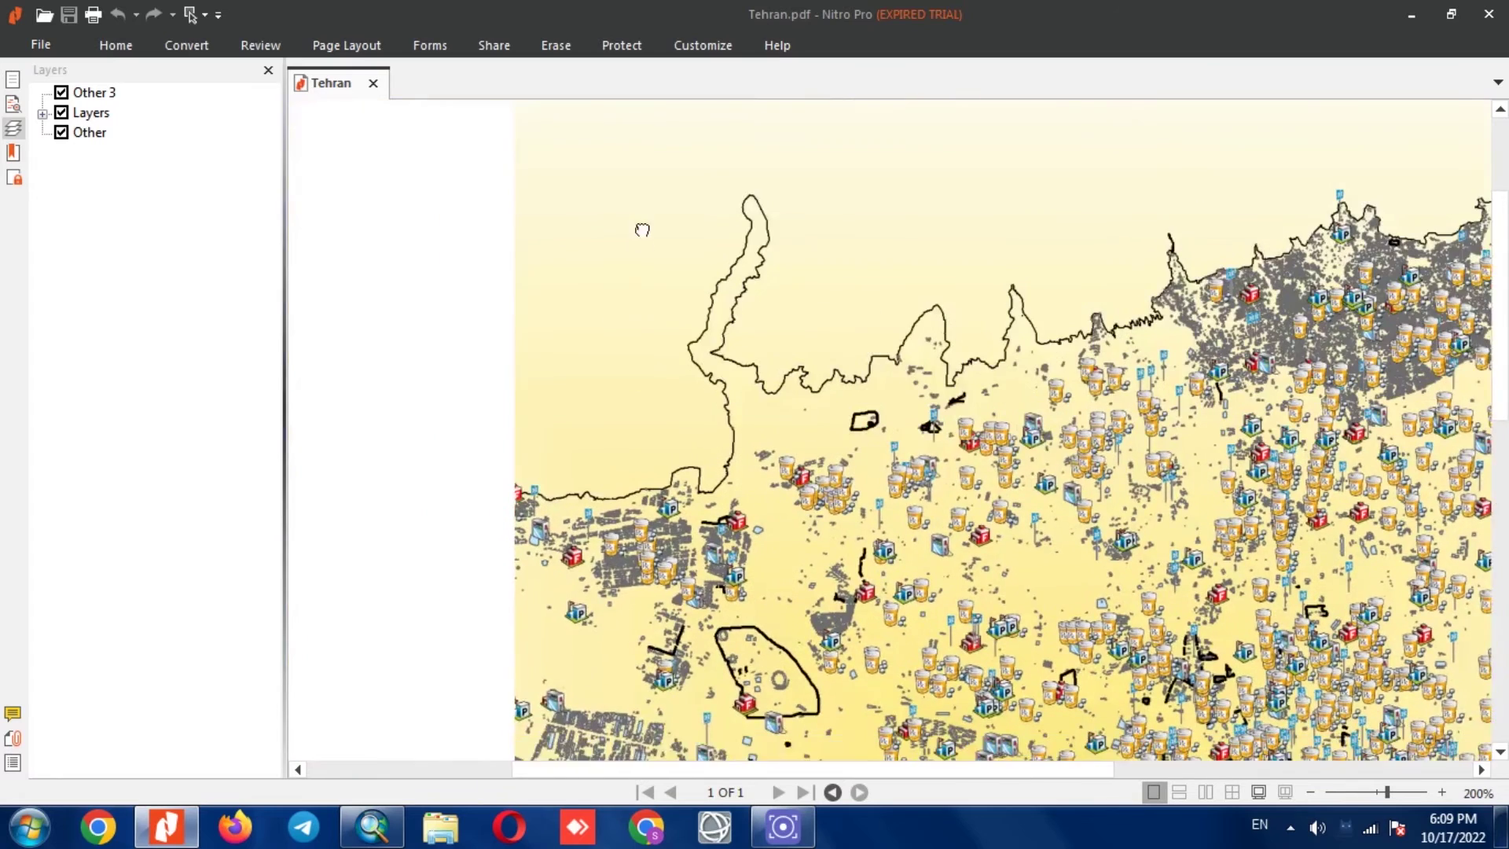
# - Hide the Measured Grid and Other 2 layers, keeping the Image layer visible
pyautogui.click(42, 114)
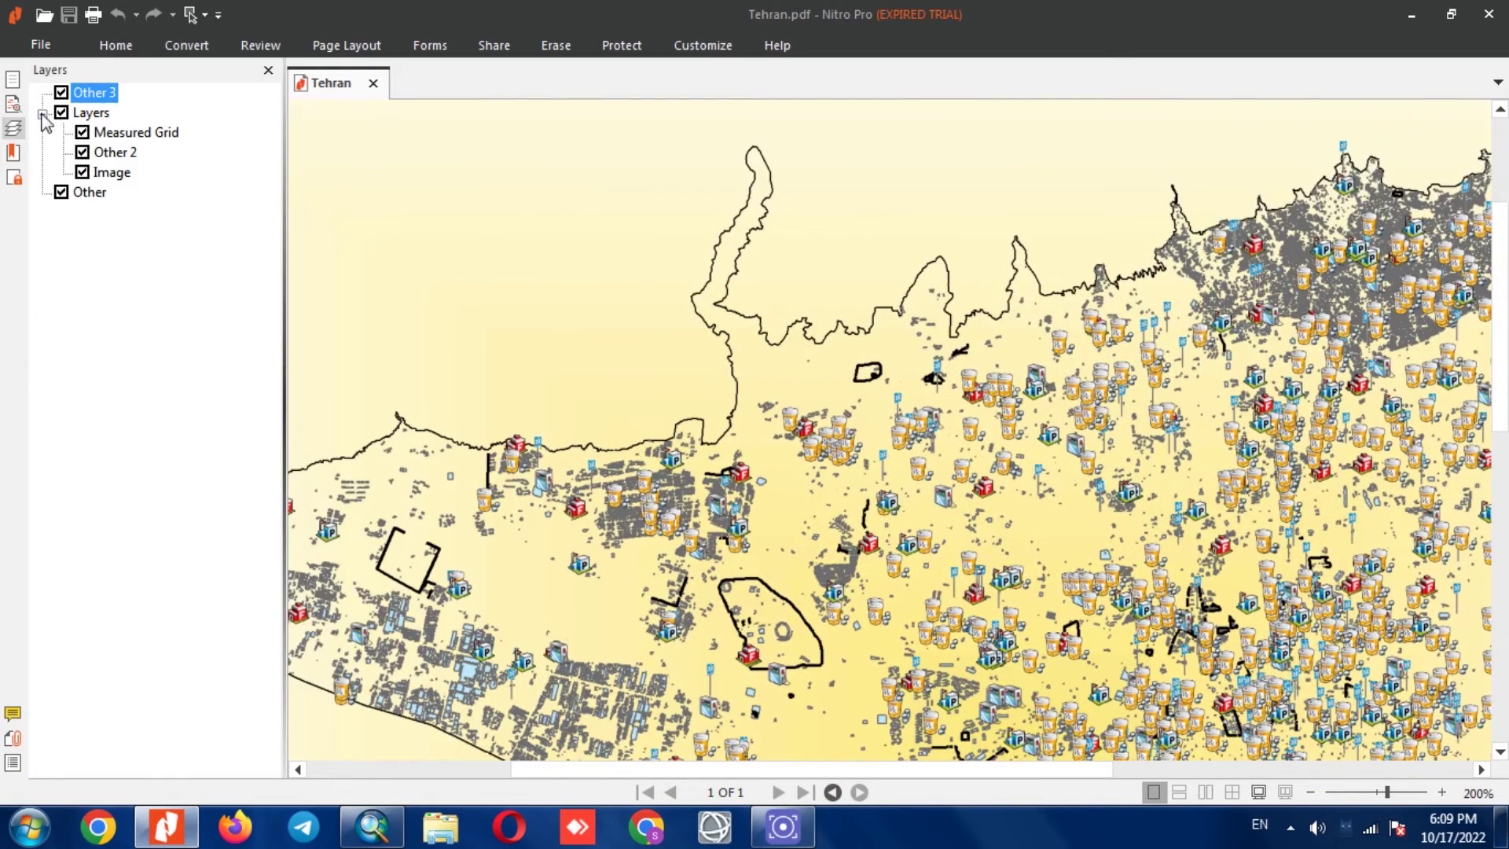
pyautogui.click(85, 133)
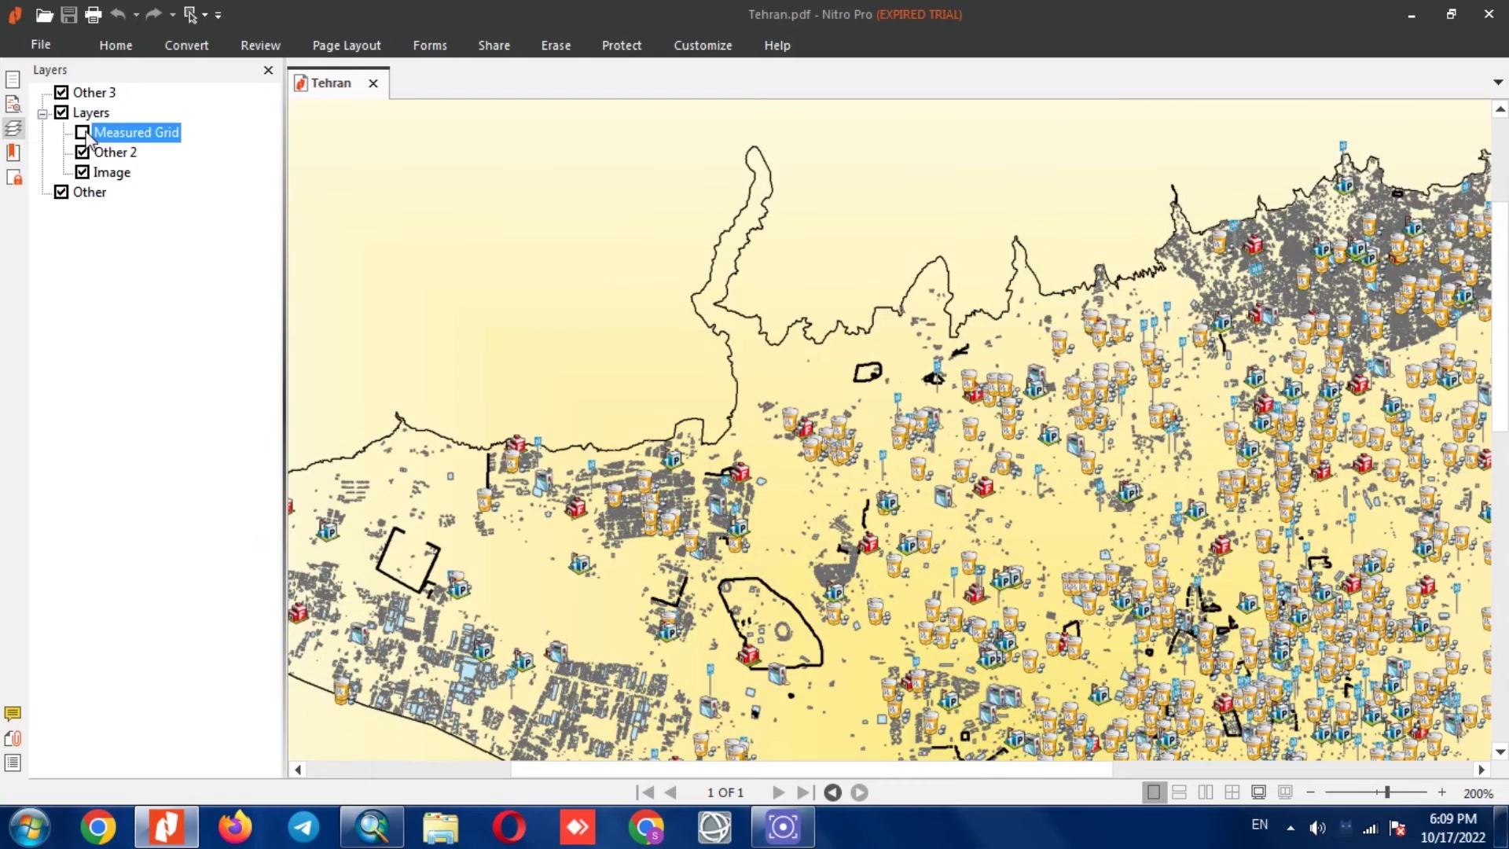
pyautogui.click(83, 153)
pyautogui.click(82, 173)
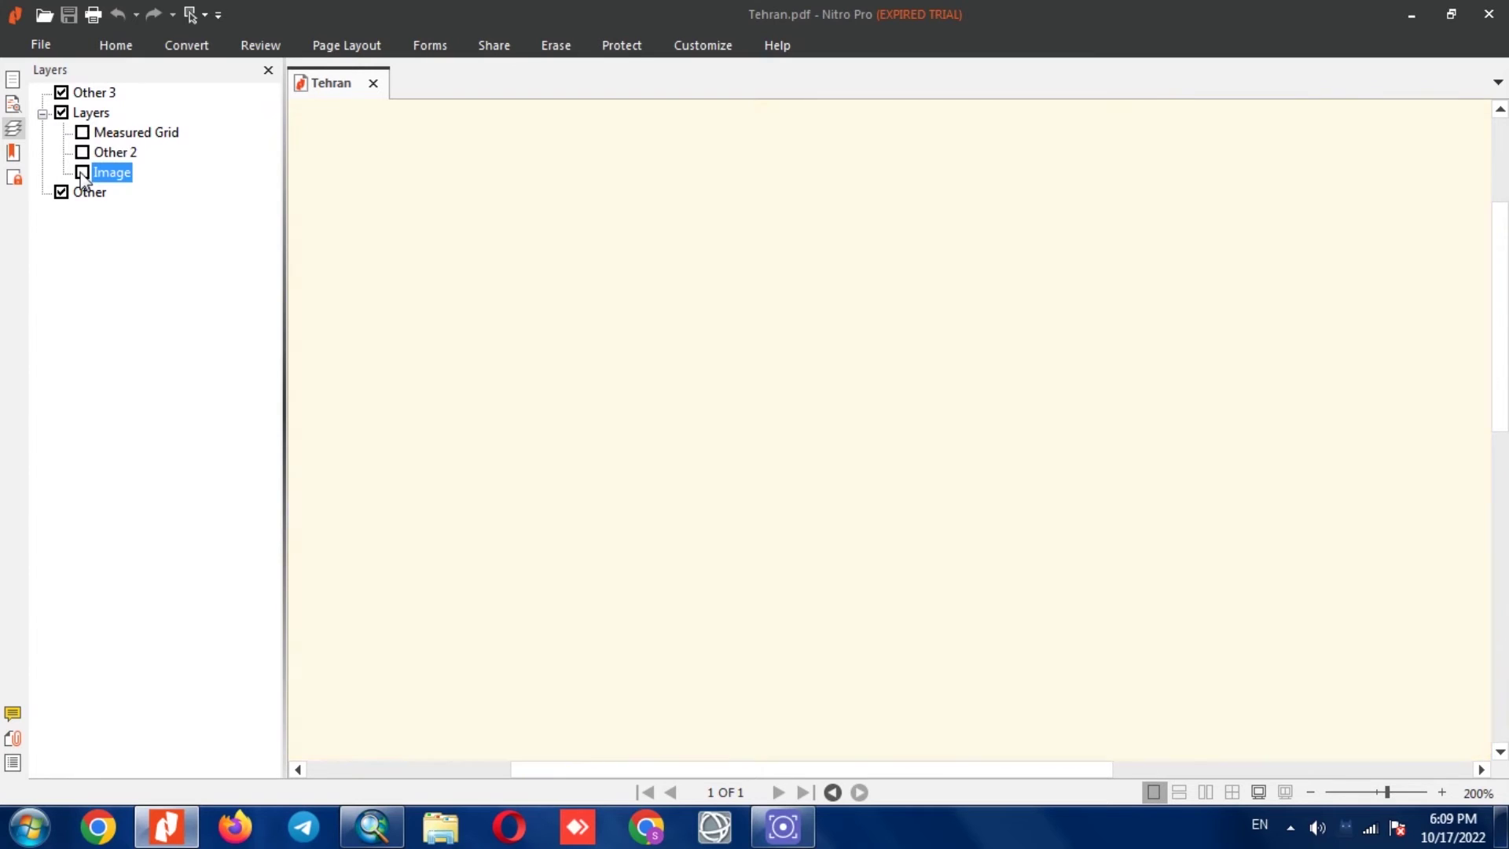
pyautogui.click(82, 173)
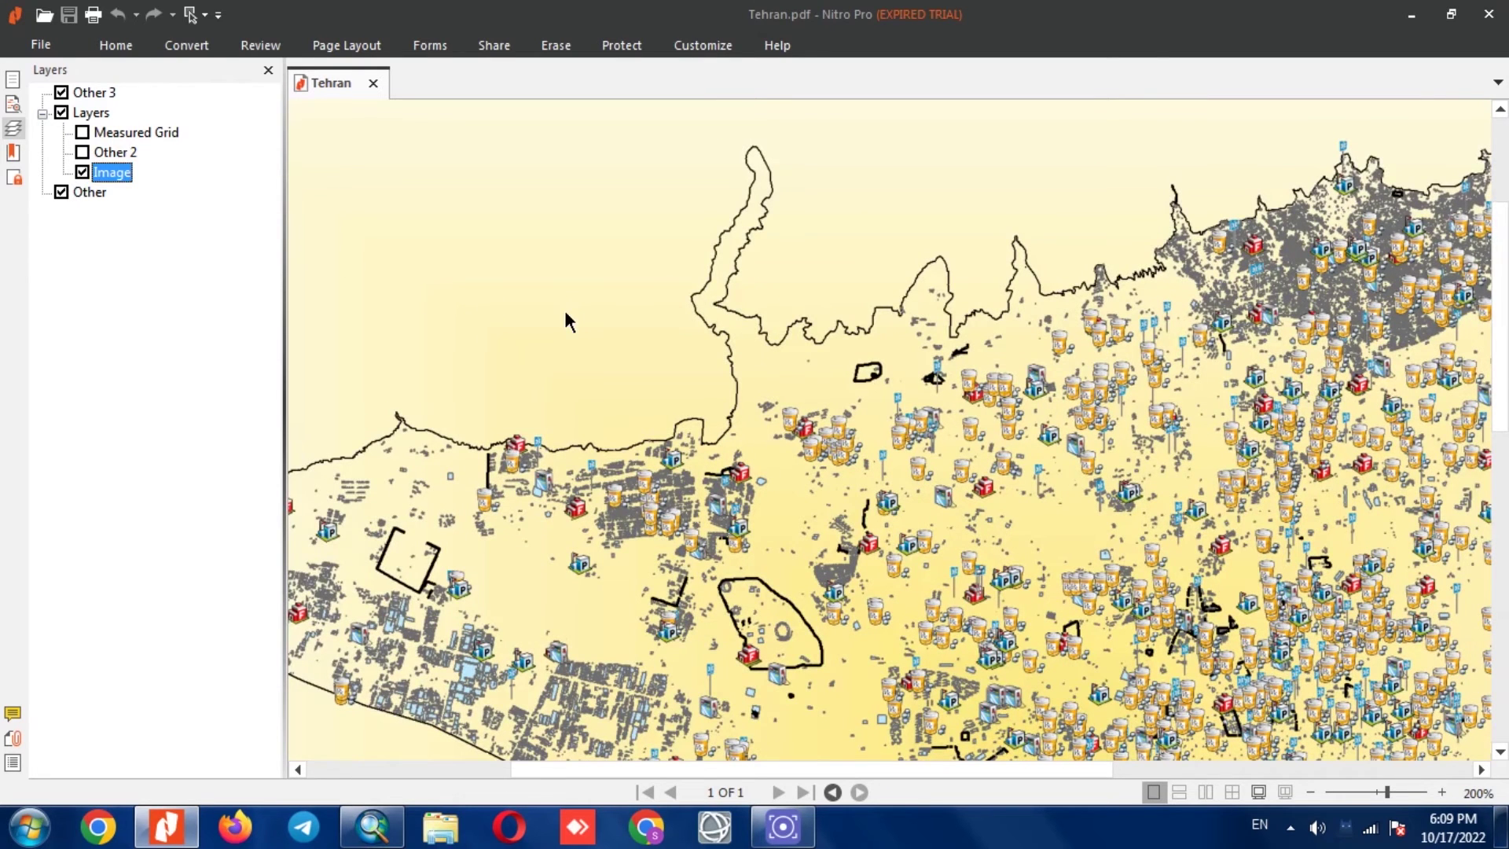
# - Hide the Image layer and turn the Other 2 and Measured Grid layers back on
pyautogui.scroll(-3, 566, 314)
pyautogui.scroll(-1, 566, 318)
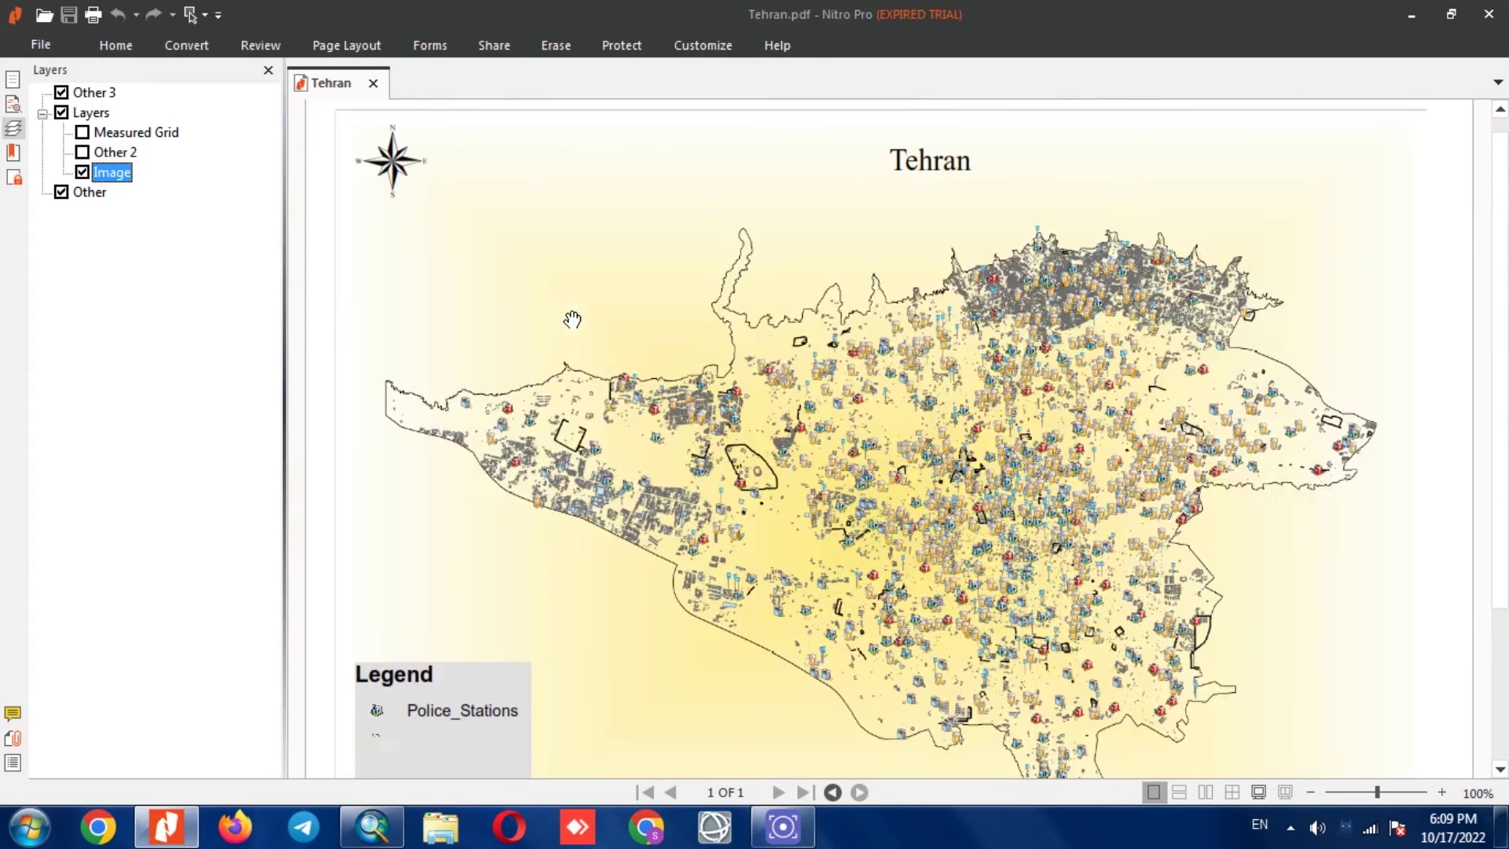
pyautogui.scroll(-3, 434, 289)
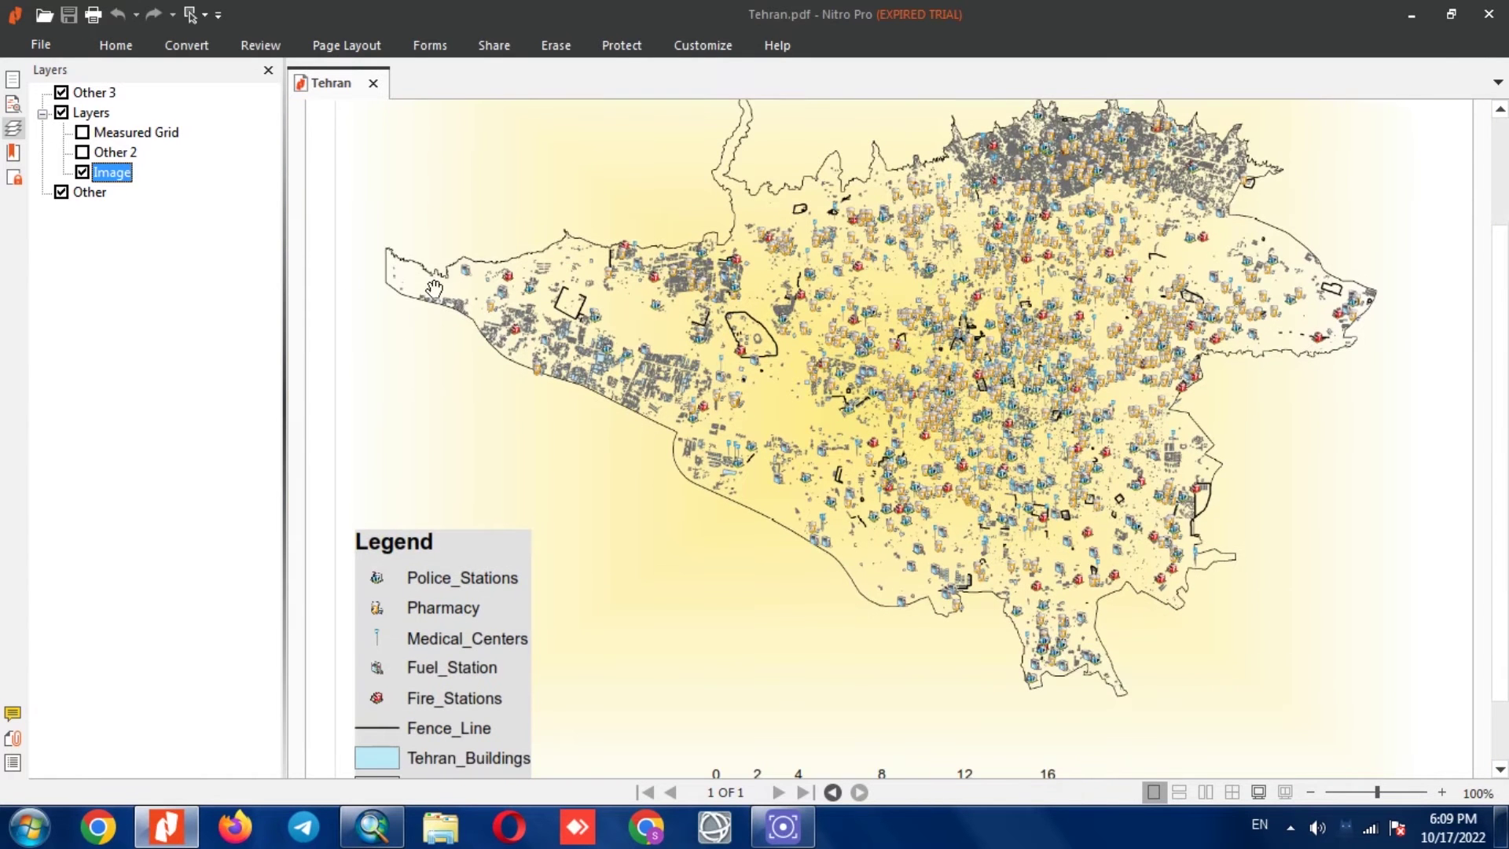
pyautogui.click(83, 173)
pyautogui.click(83, 152)
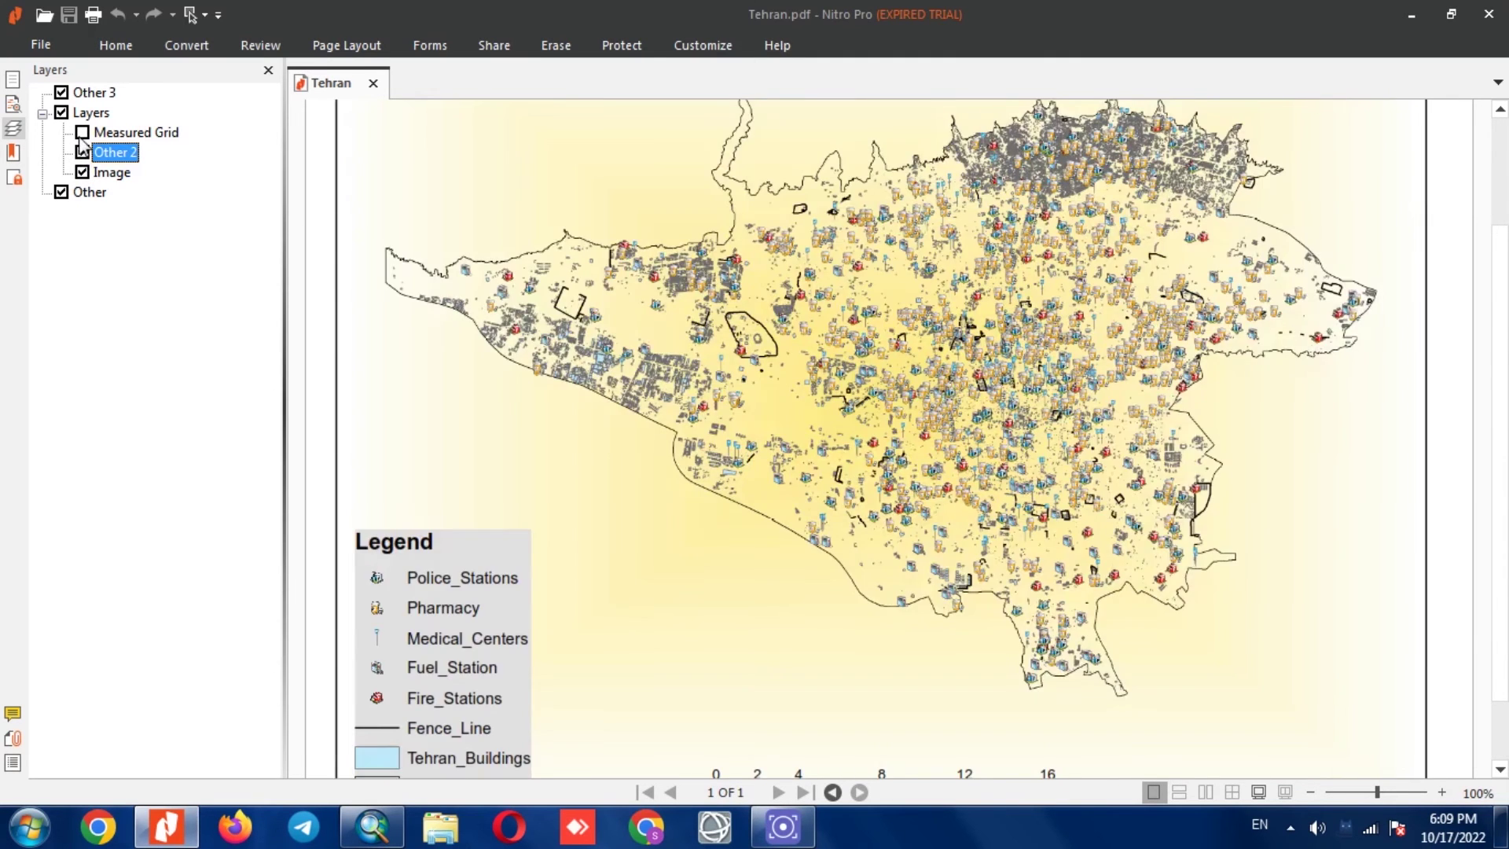
pyautogui.click(82, 133)
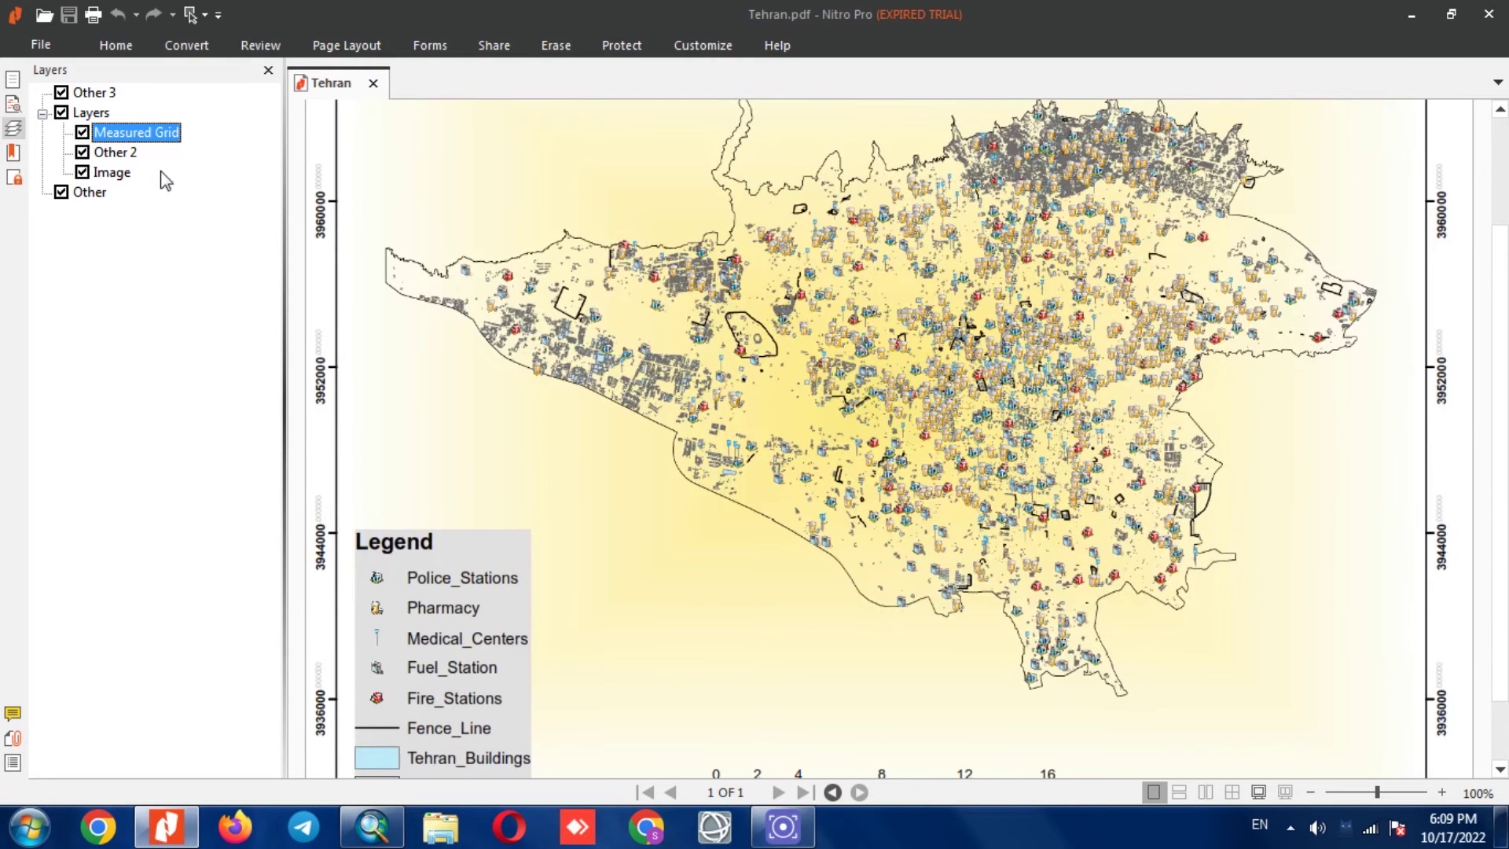
# - Toggle the Other layer and Layers group off and on, restoring Measured Grid, Other 2 and Image
pyautogui.scroll(3, 655, 342)
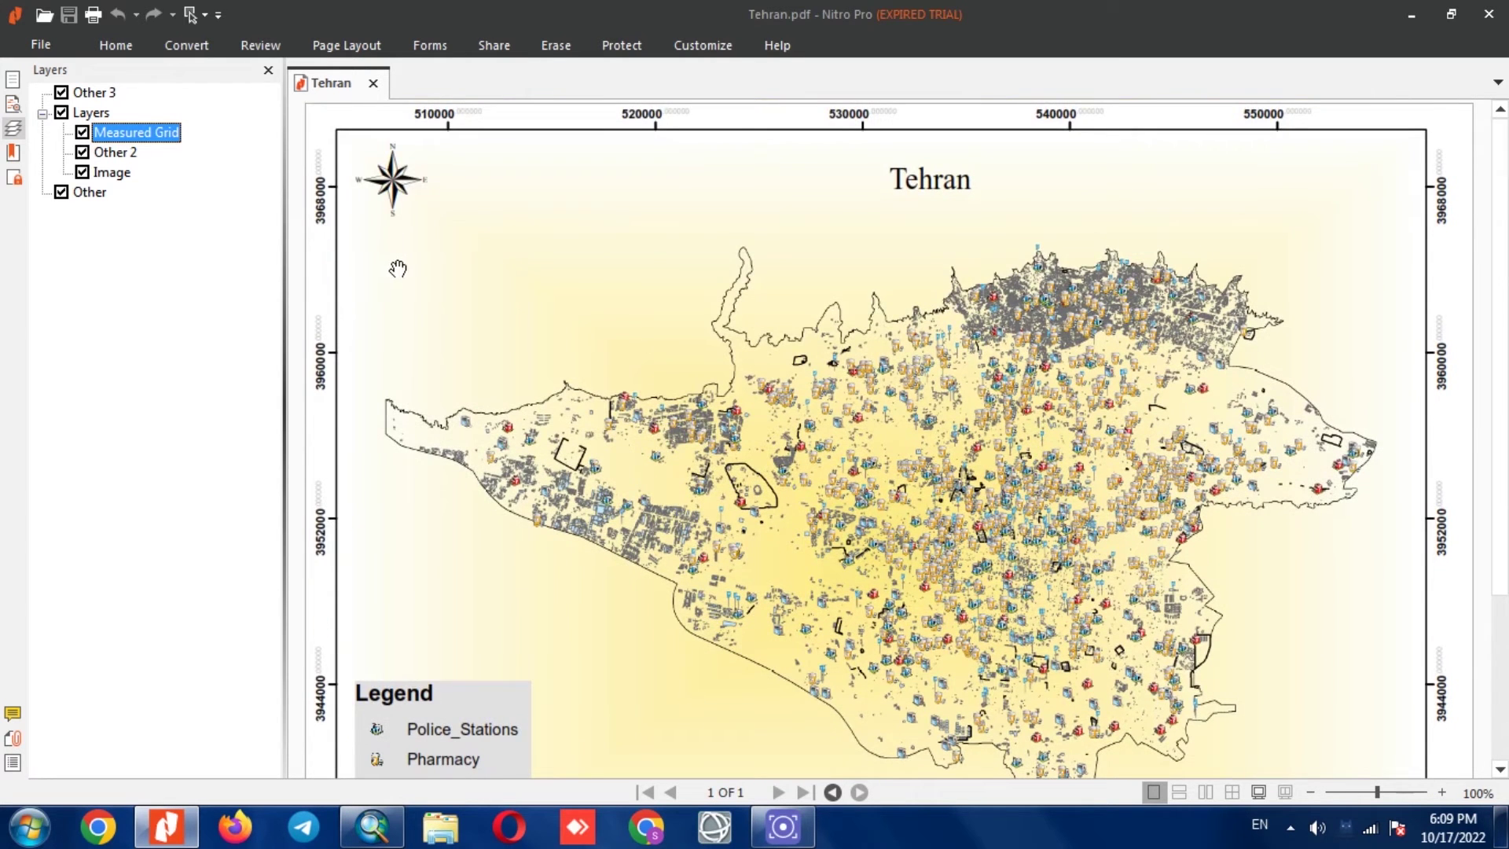
pyautogui.click(61, 192)
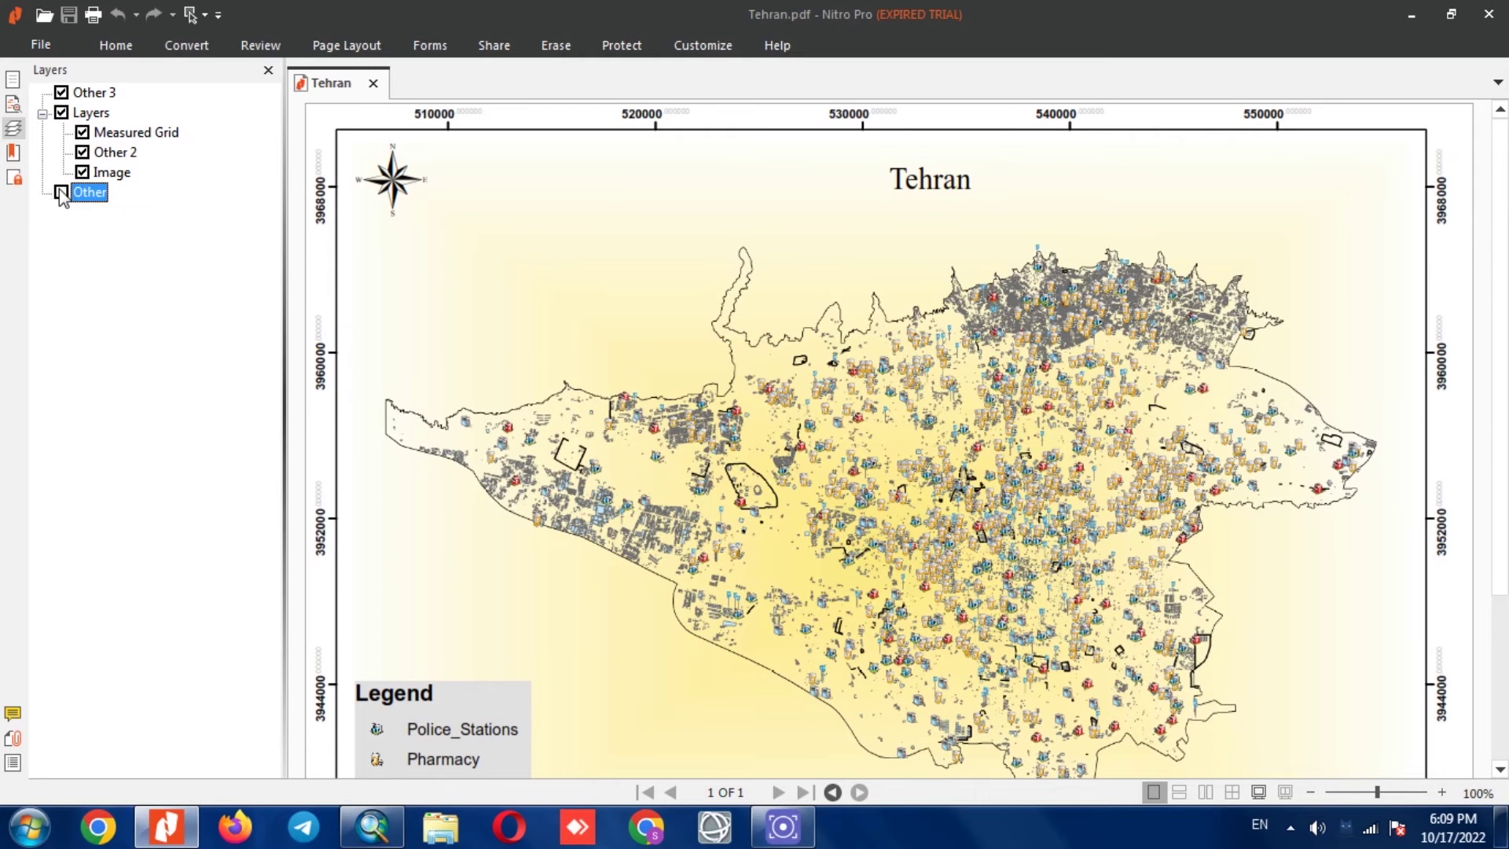
pyautogui.click(61, 192)
pyautogui.click(62, 114)
pyautogui.click(61, 114)
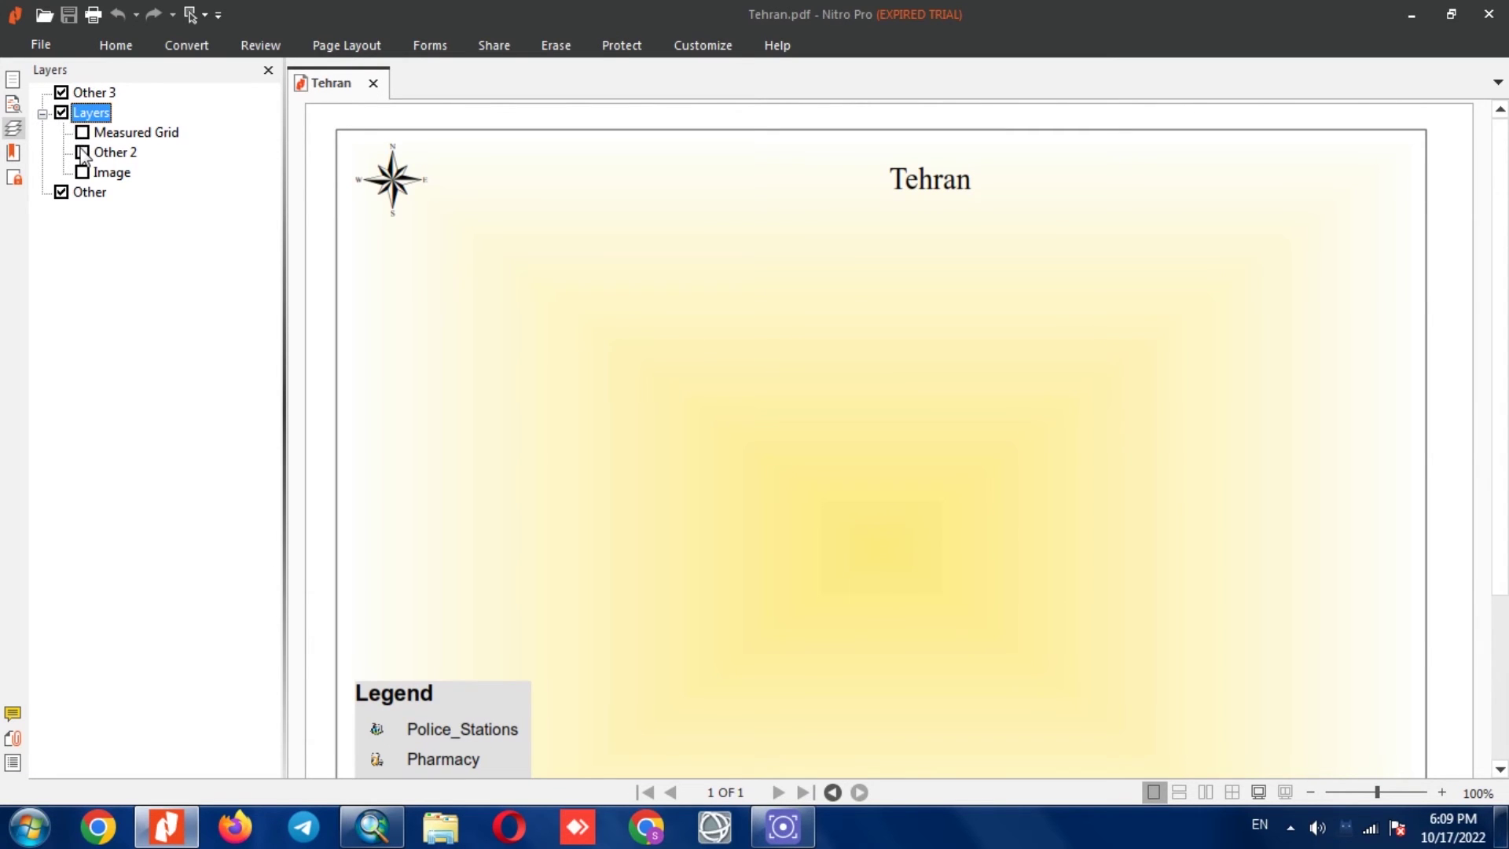
pyautogui.click(81, 152)
pyautogui.click(82, 132)
pyautogui.click(82, 172)
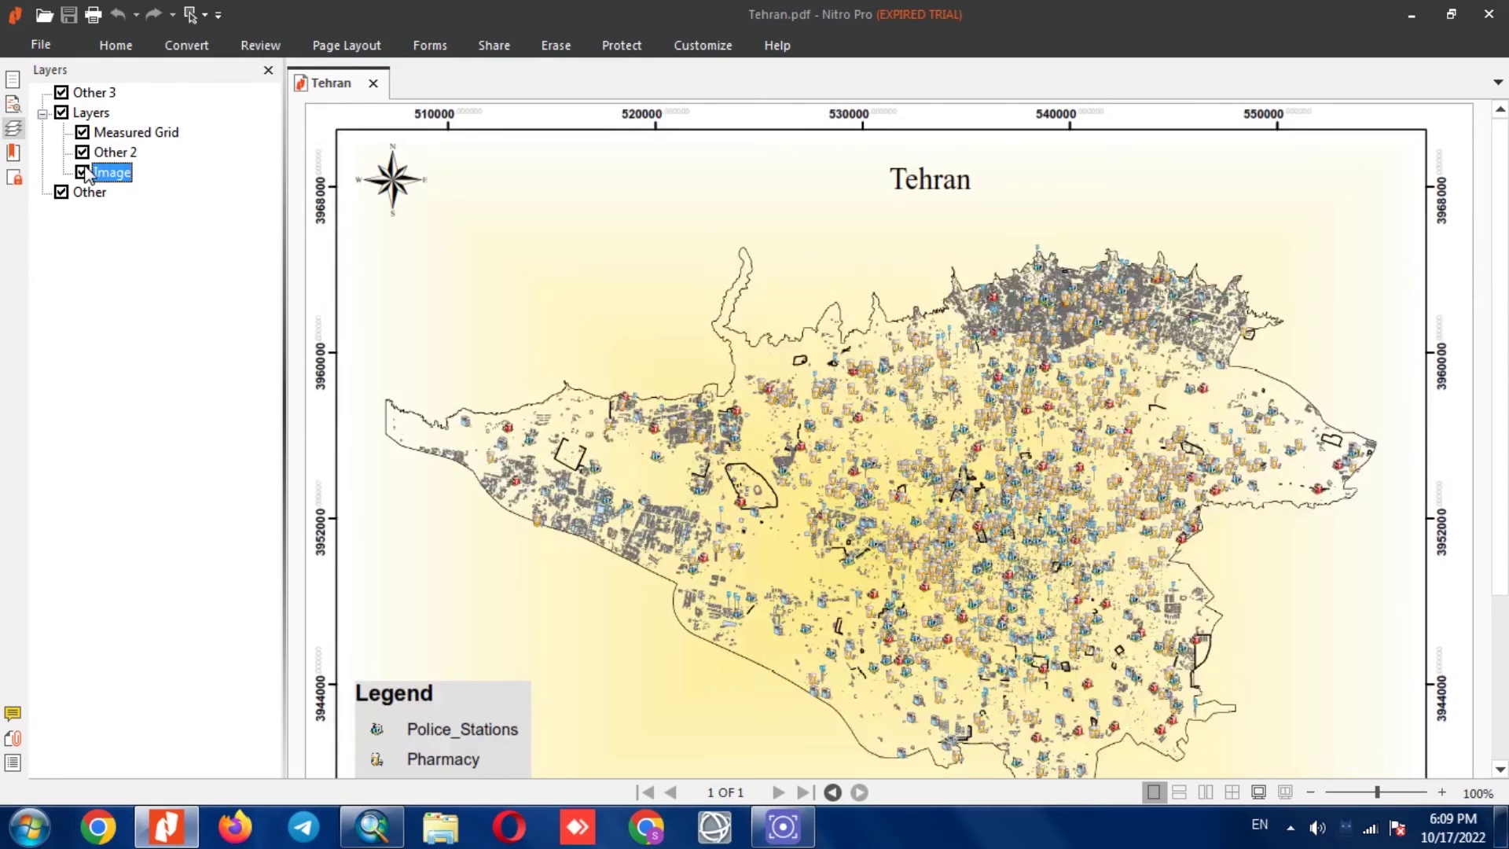
# - Check the list of open documents, then minimize Nitro Pro
pyautogui.click(1498, 82)
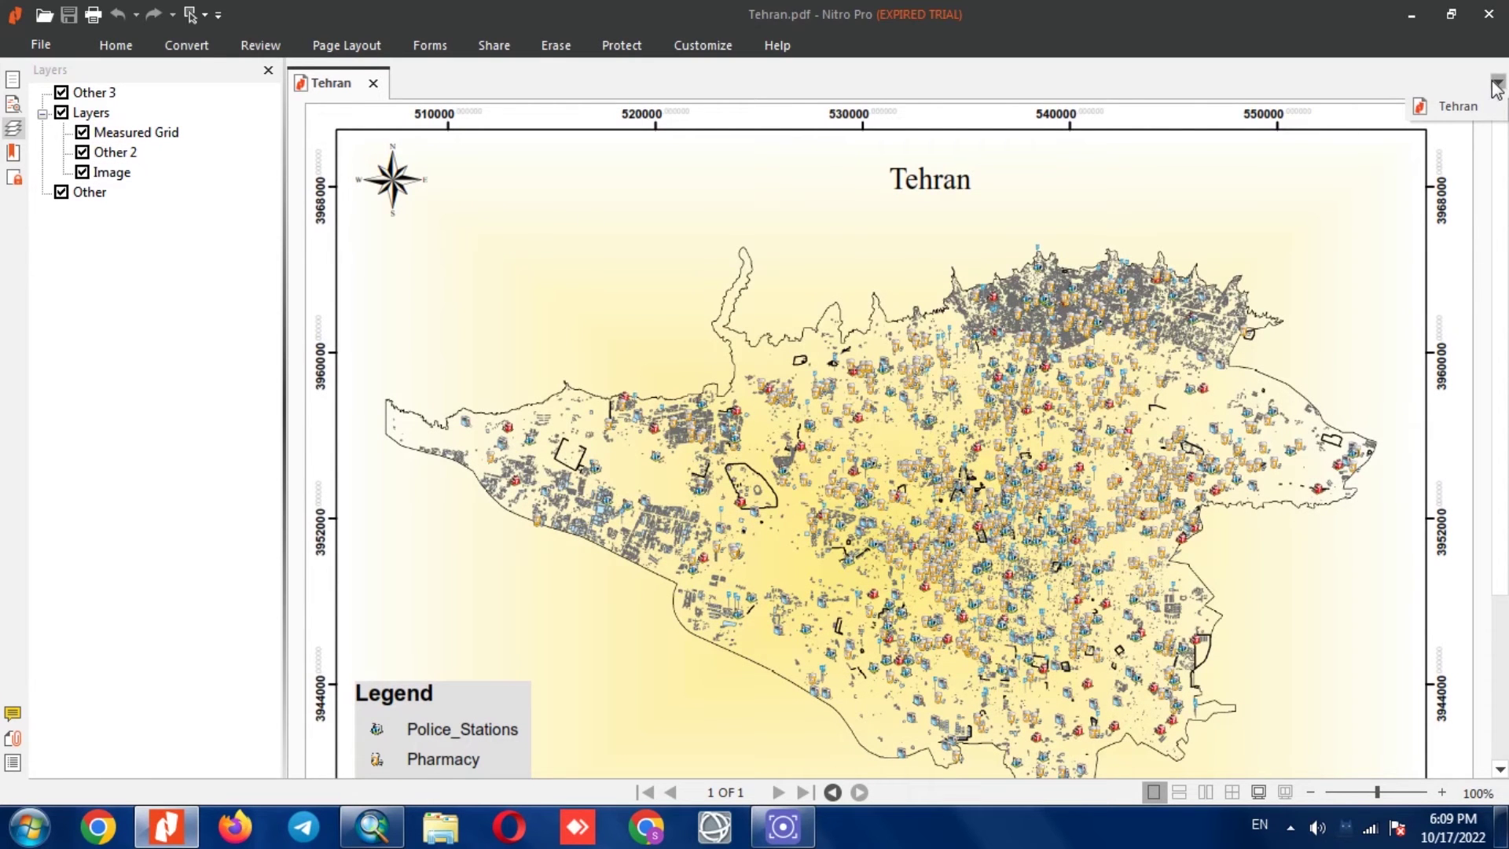
pyautogui.click(1497, 82)
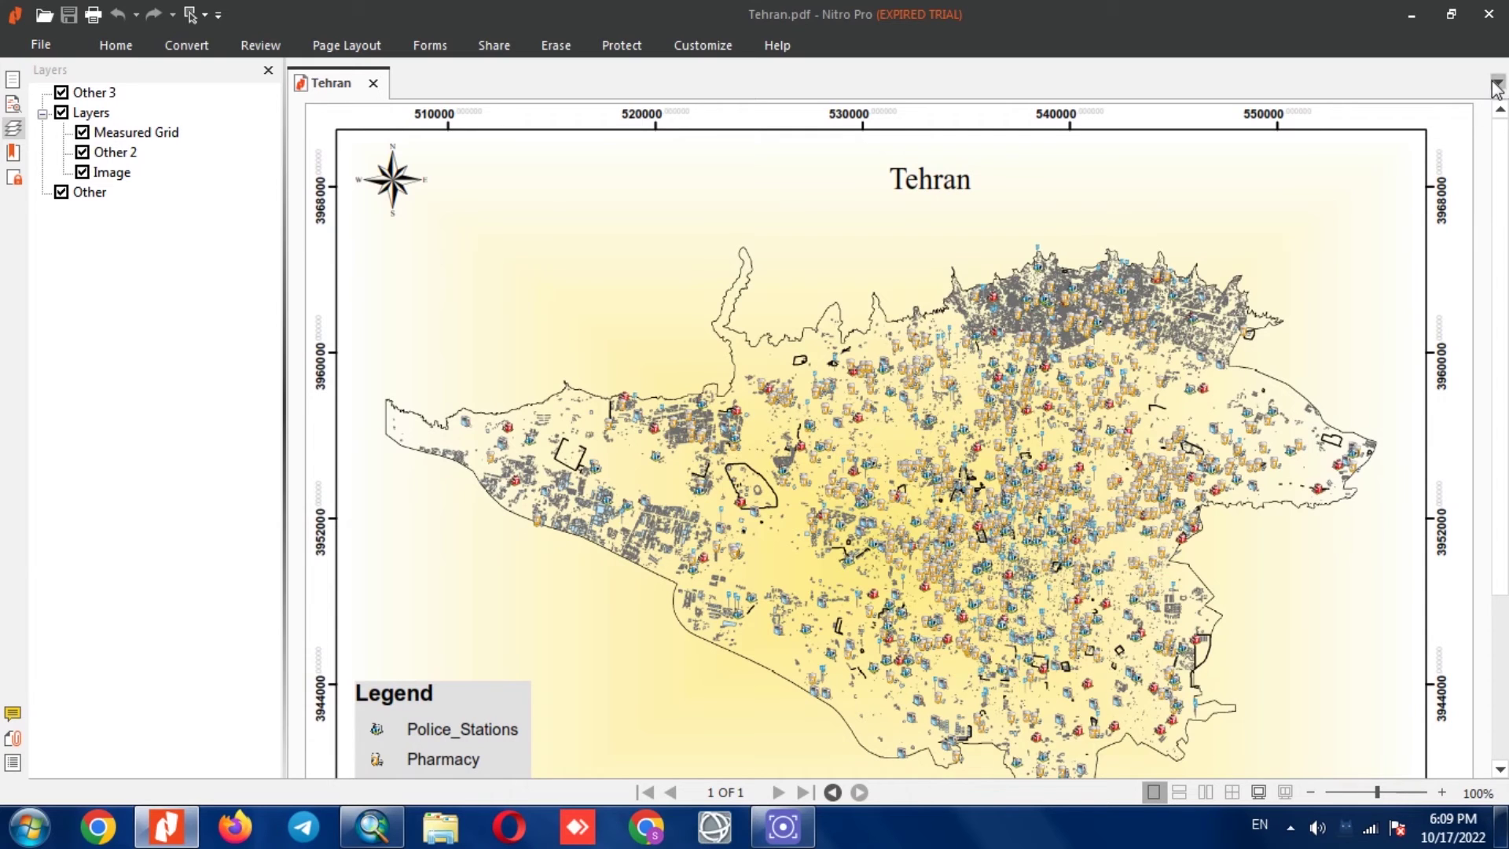
pyautogui.click(1409, 21)
# - Open Final_OutMap_Ardabil.pdf and expand its first Layers group in the layer list
pyautogui.doubleClick(451, 739)
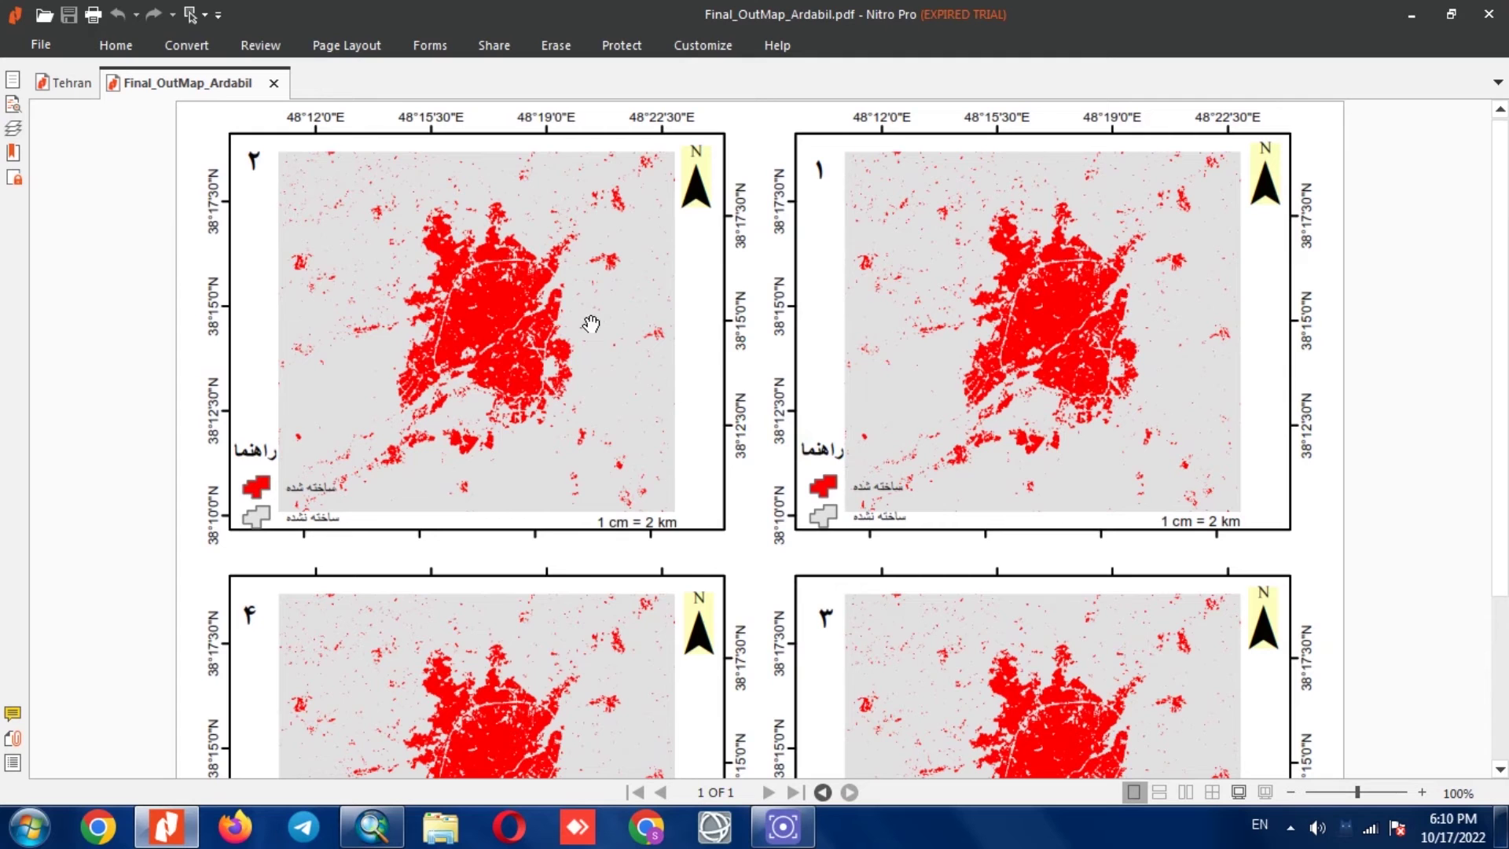
pyautogui.click(13, 128)
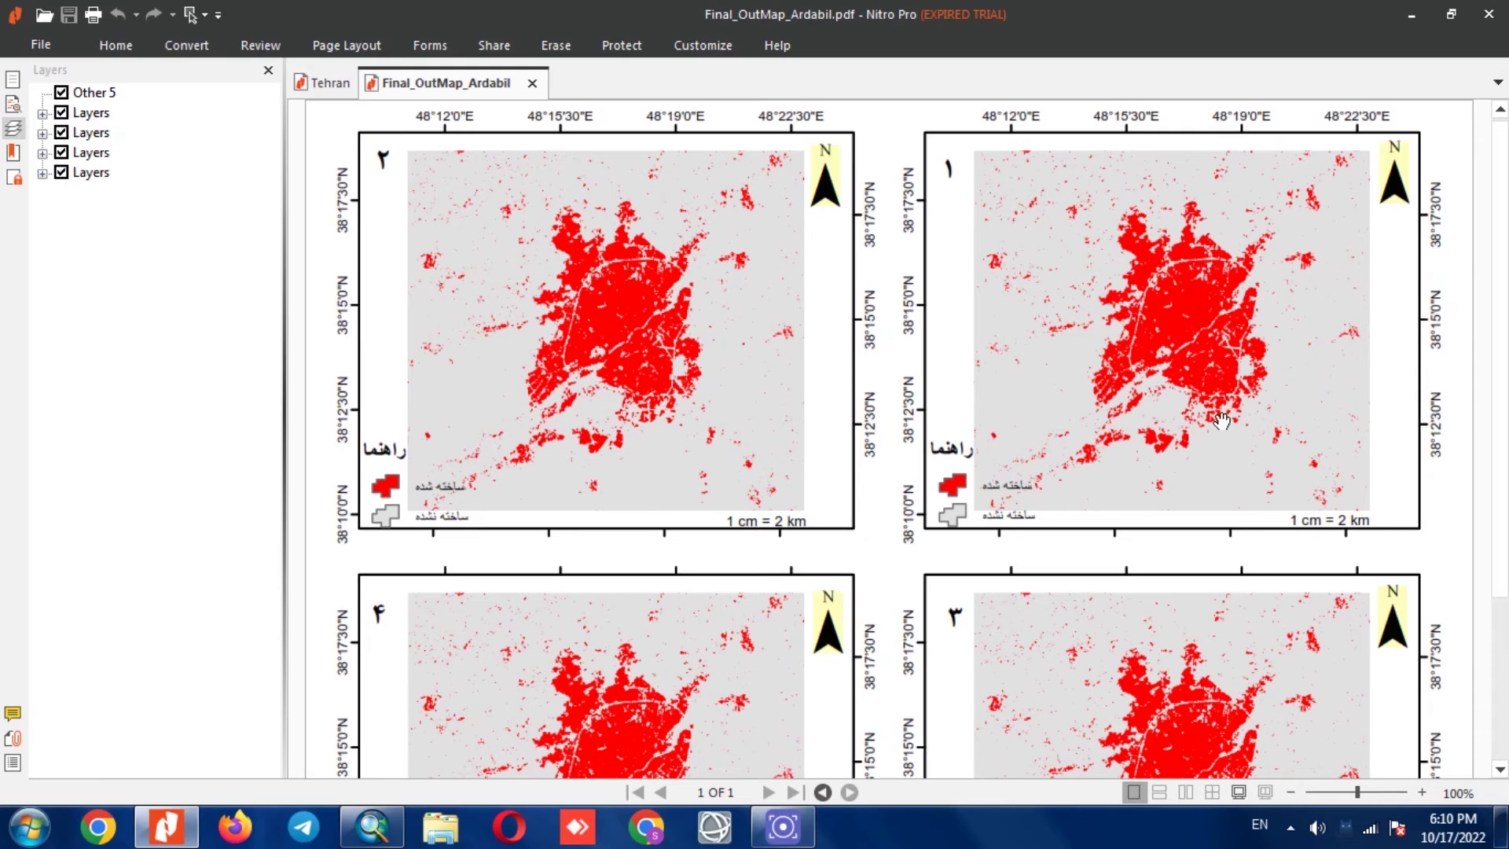
pyautogui.click(43, 114)
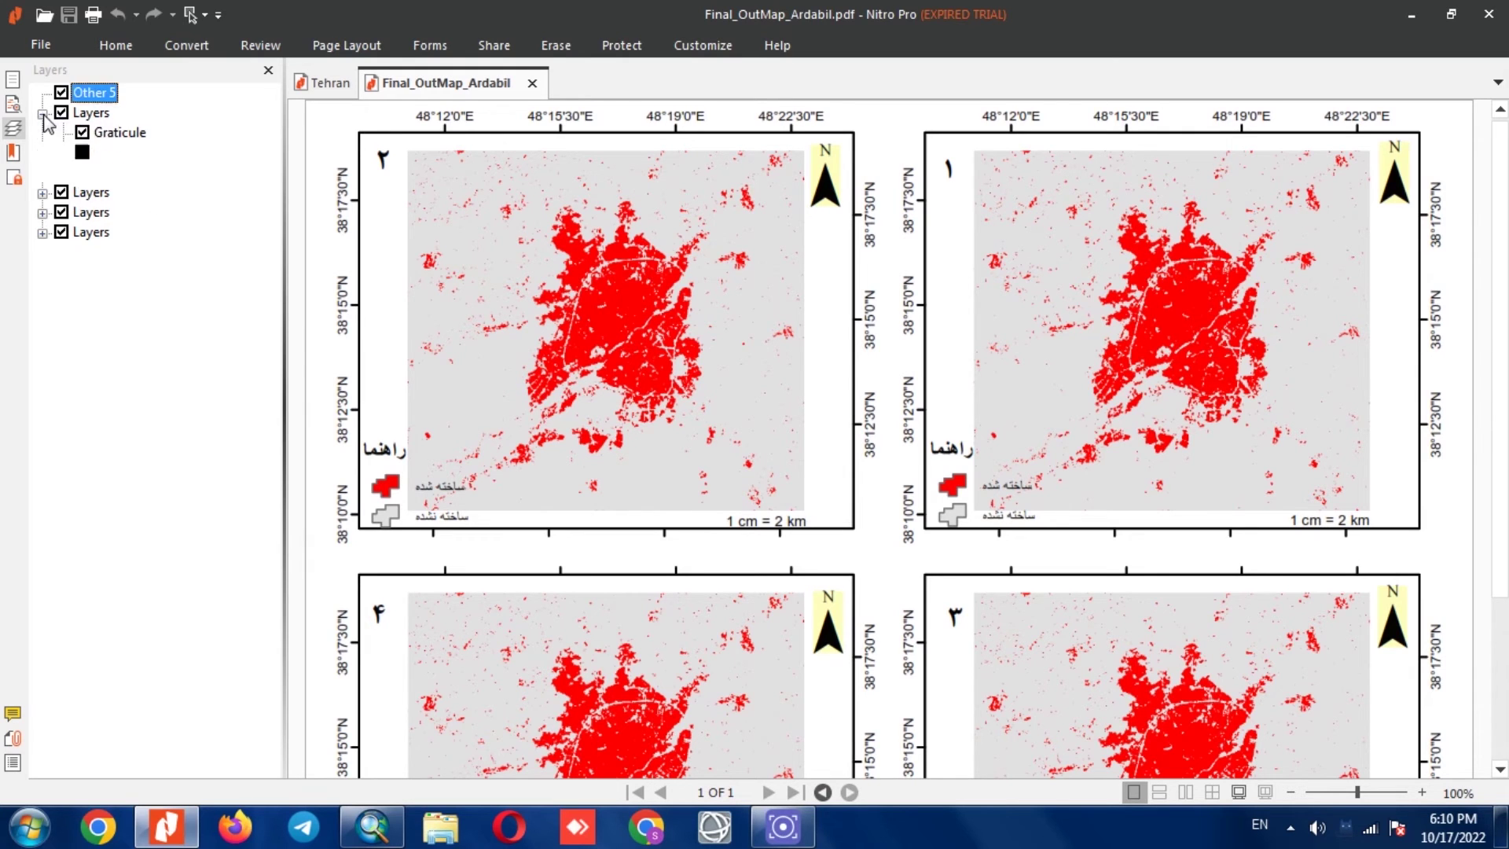
# - Switch map 3's Layers group off and on, restoring Other 4, Graticule and Image
pyautogui.click(61, 114)
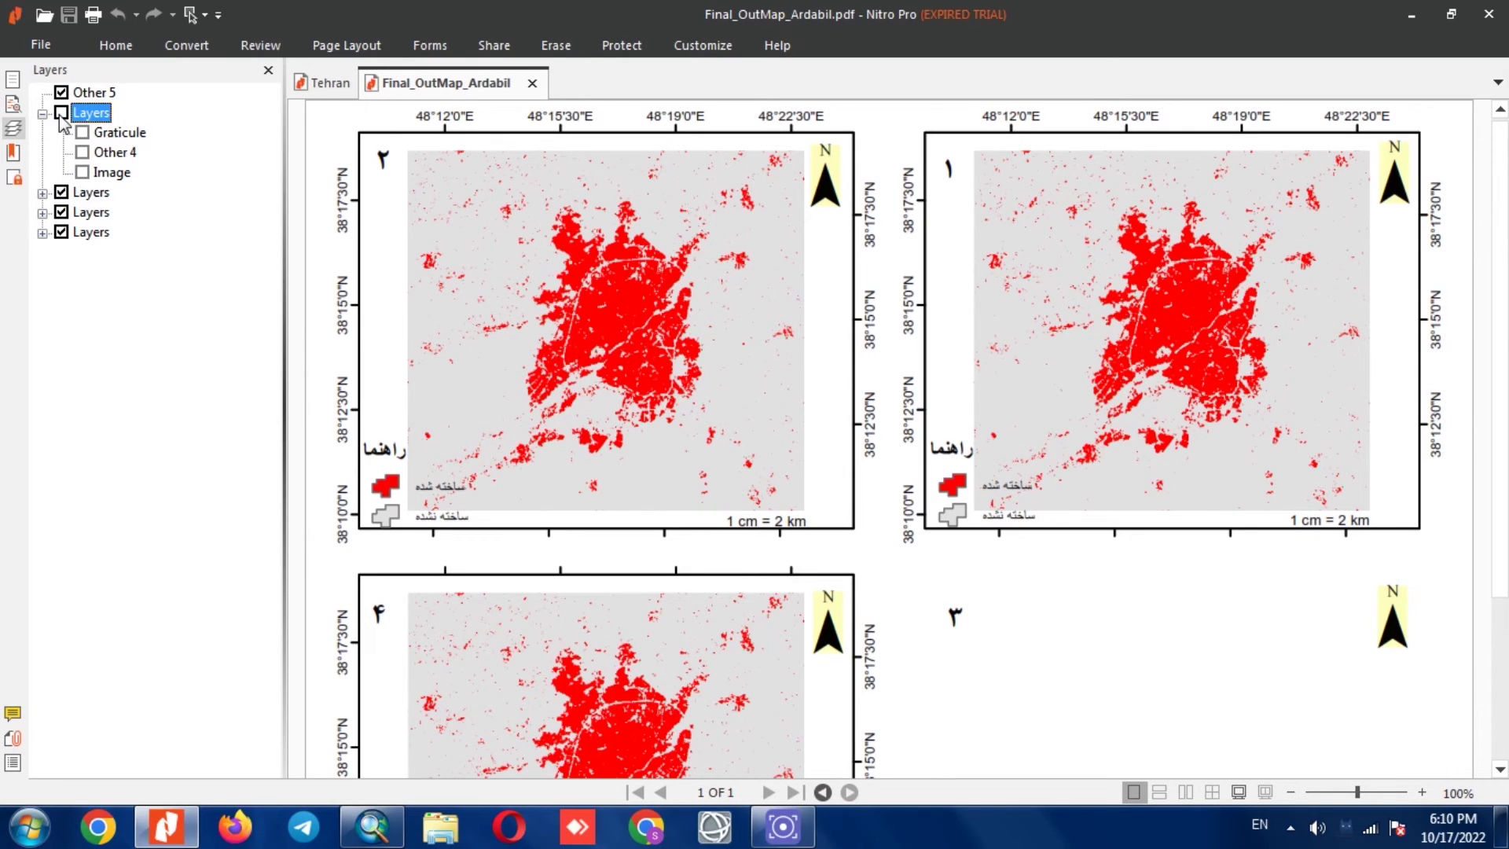
pyautogui.click(61, 114)
pyautogui.click(81, 153)
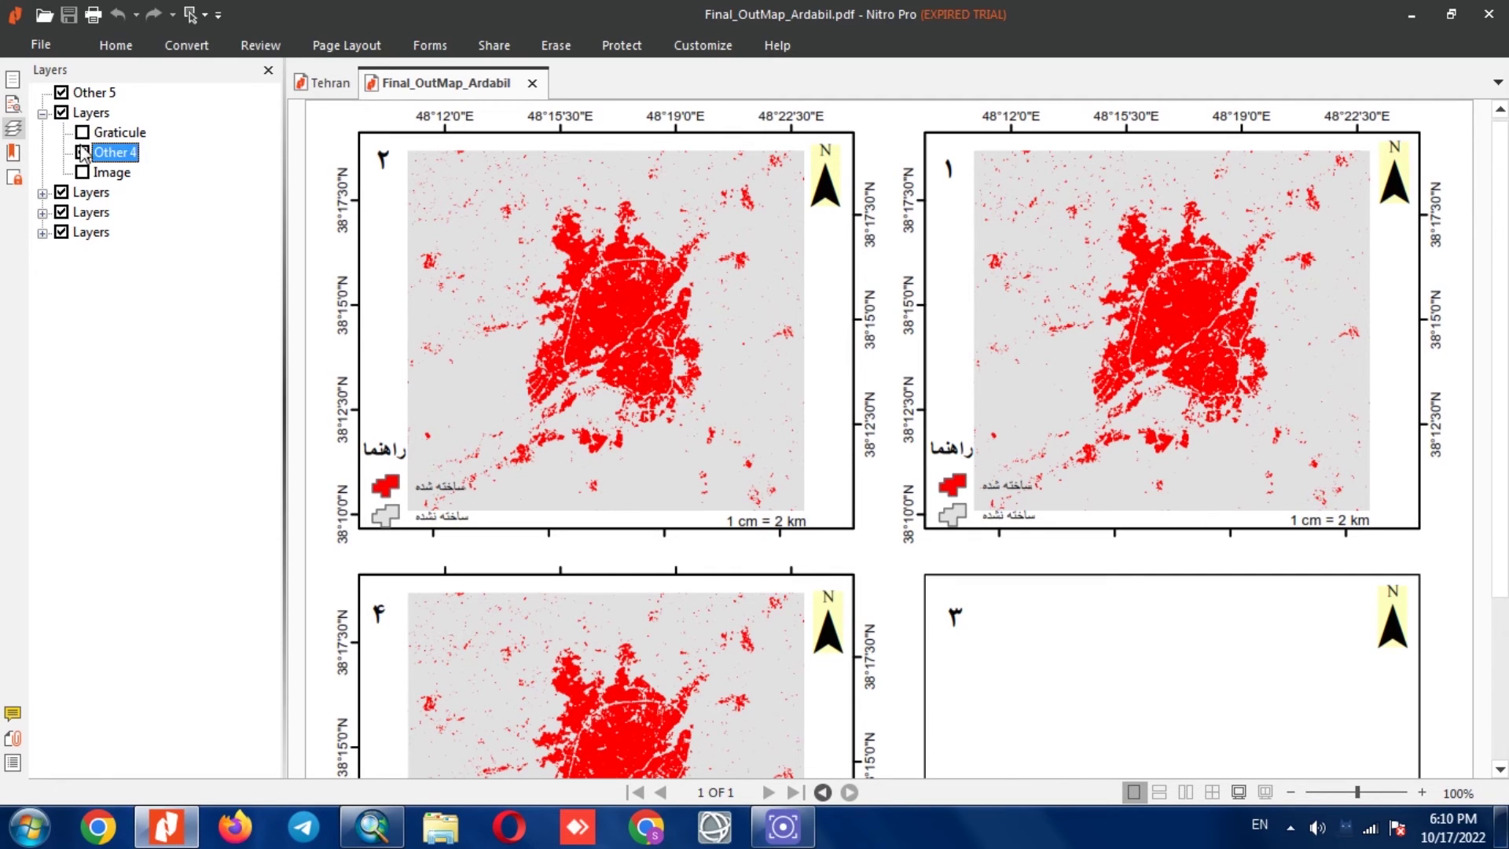
pyautogui.click(81, 133)
pyautogui.click(82, 172)
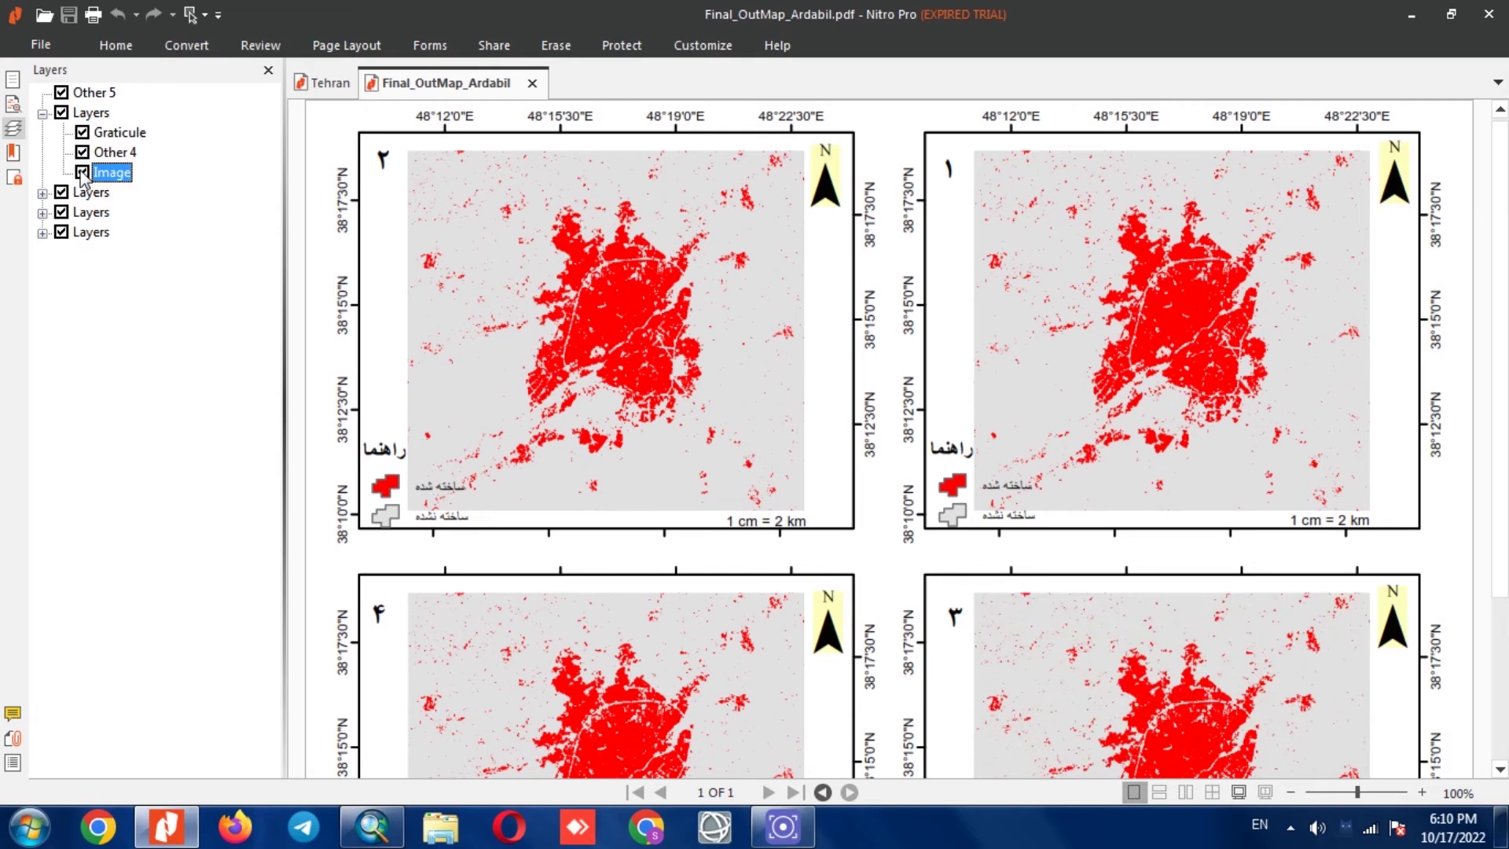
# - Hide map 4's Layers group, dismiss the parent-layer-disabled message, and turn the group back on
pyautogui.click(42, 194)
pyautogui.click(61, 193)
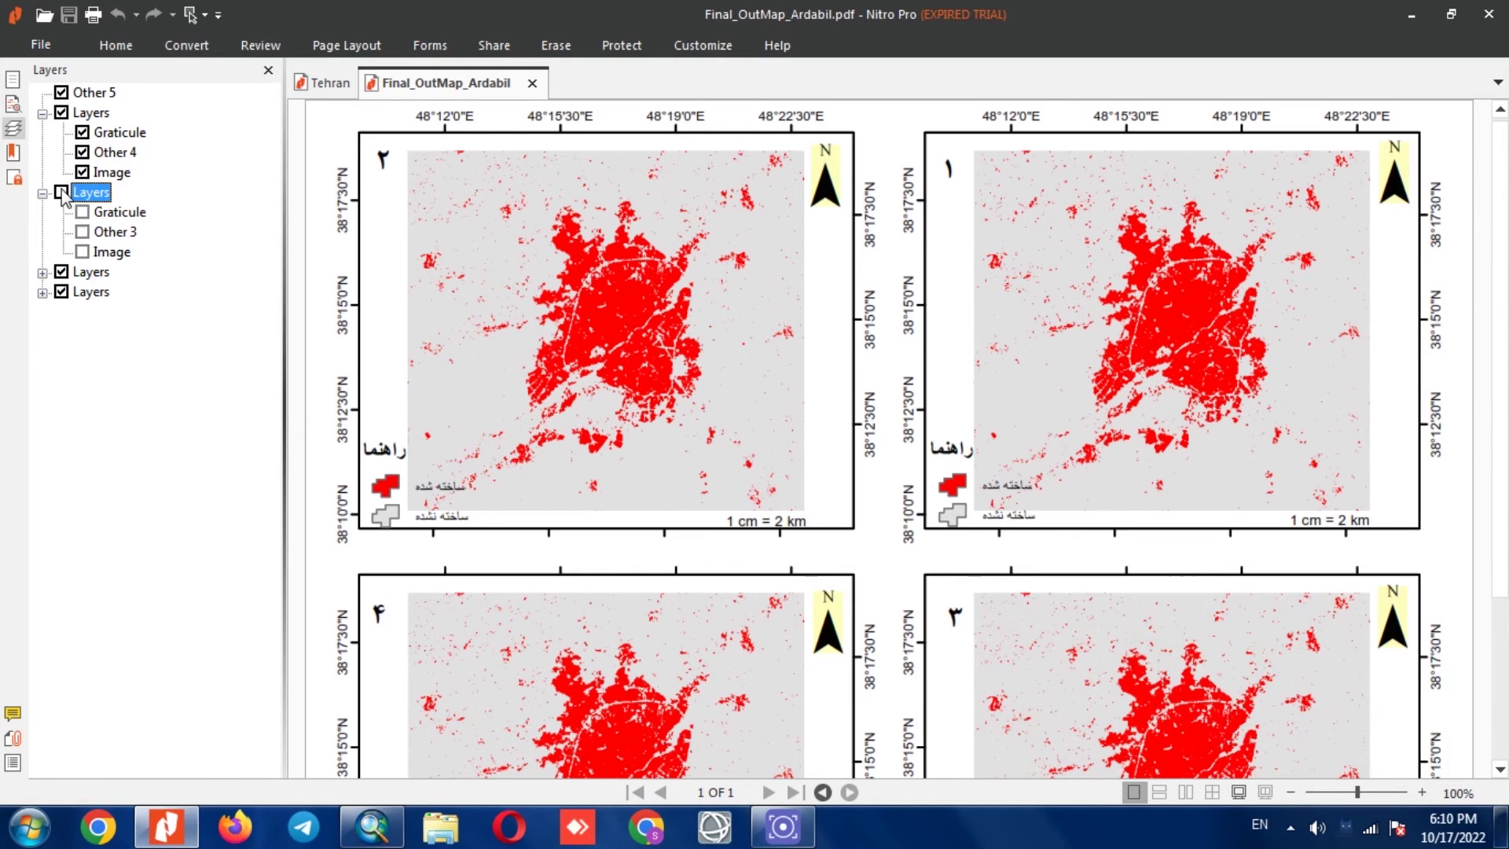
pyautogui.click(82, 213)
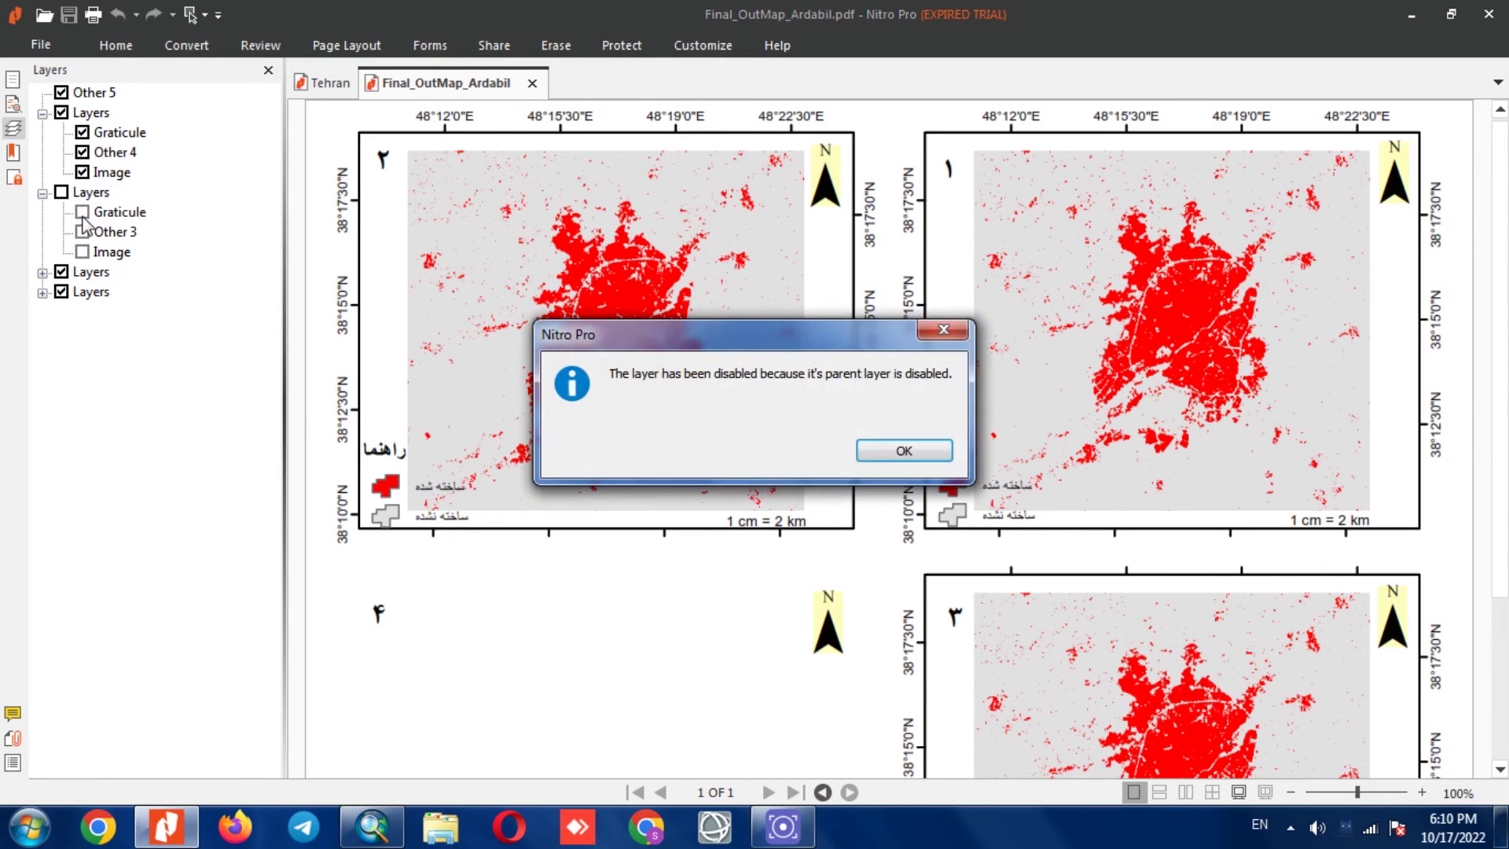
pyautogui.click(886, 458)
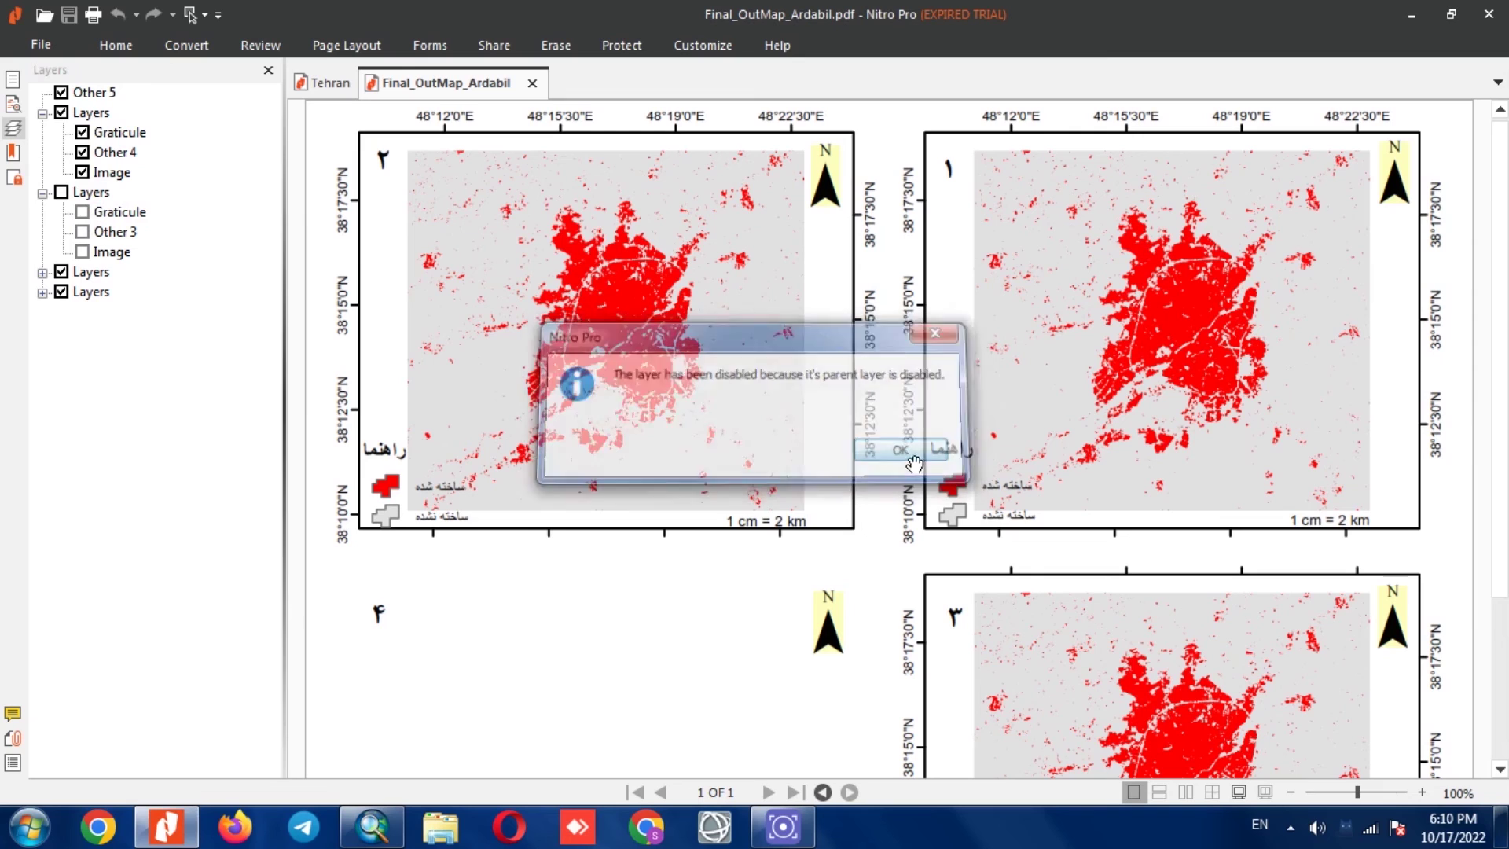
pyautogui.click(61, 192)
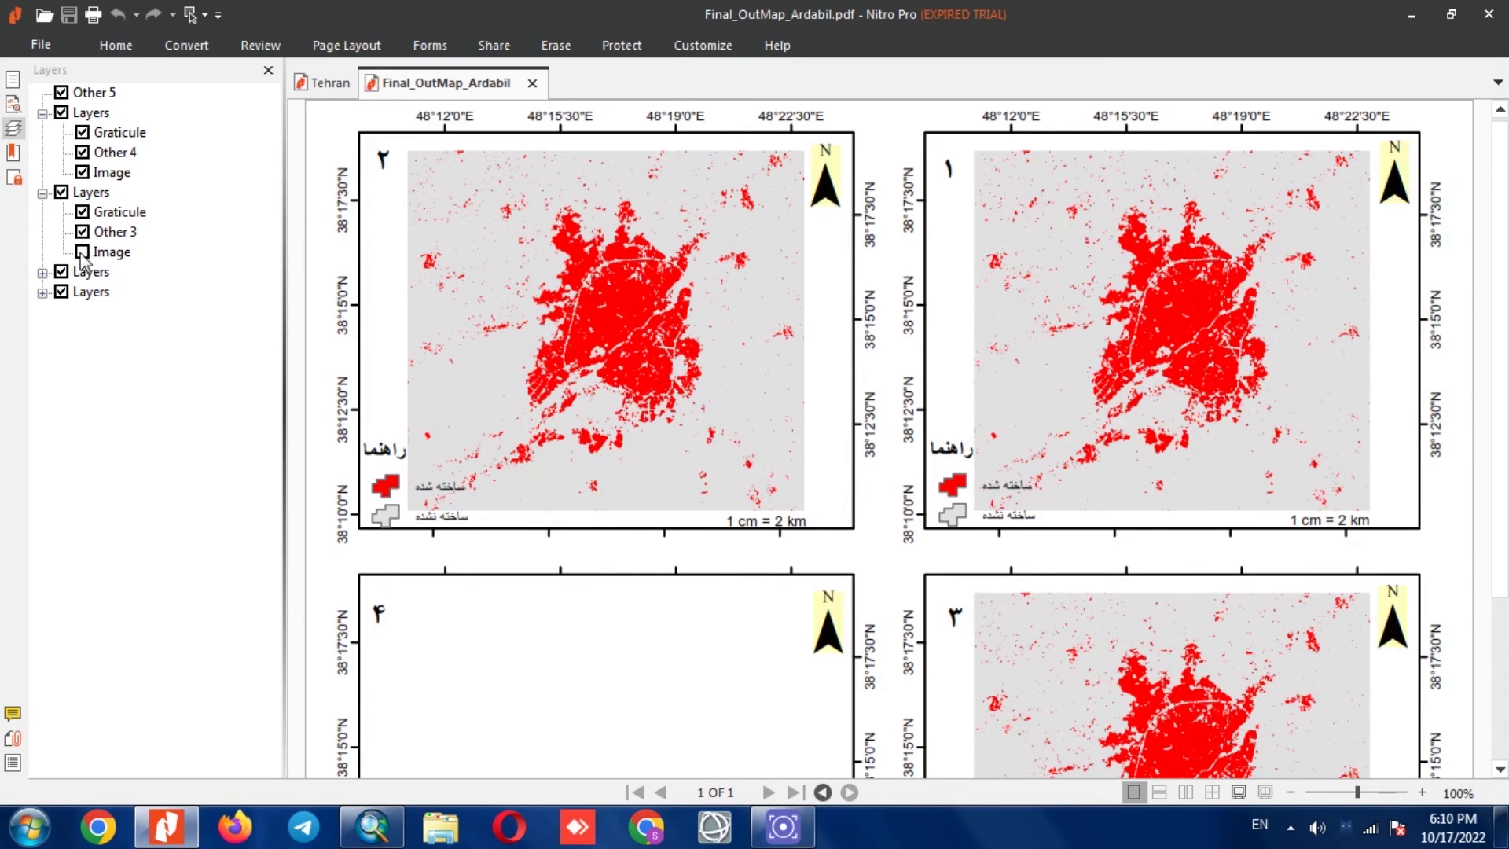
pyautogui.scroll(-4, 616, 347)
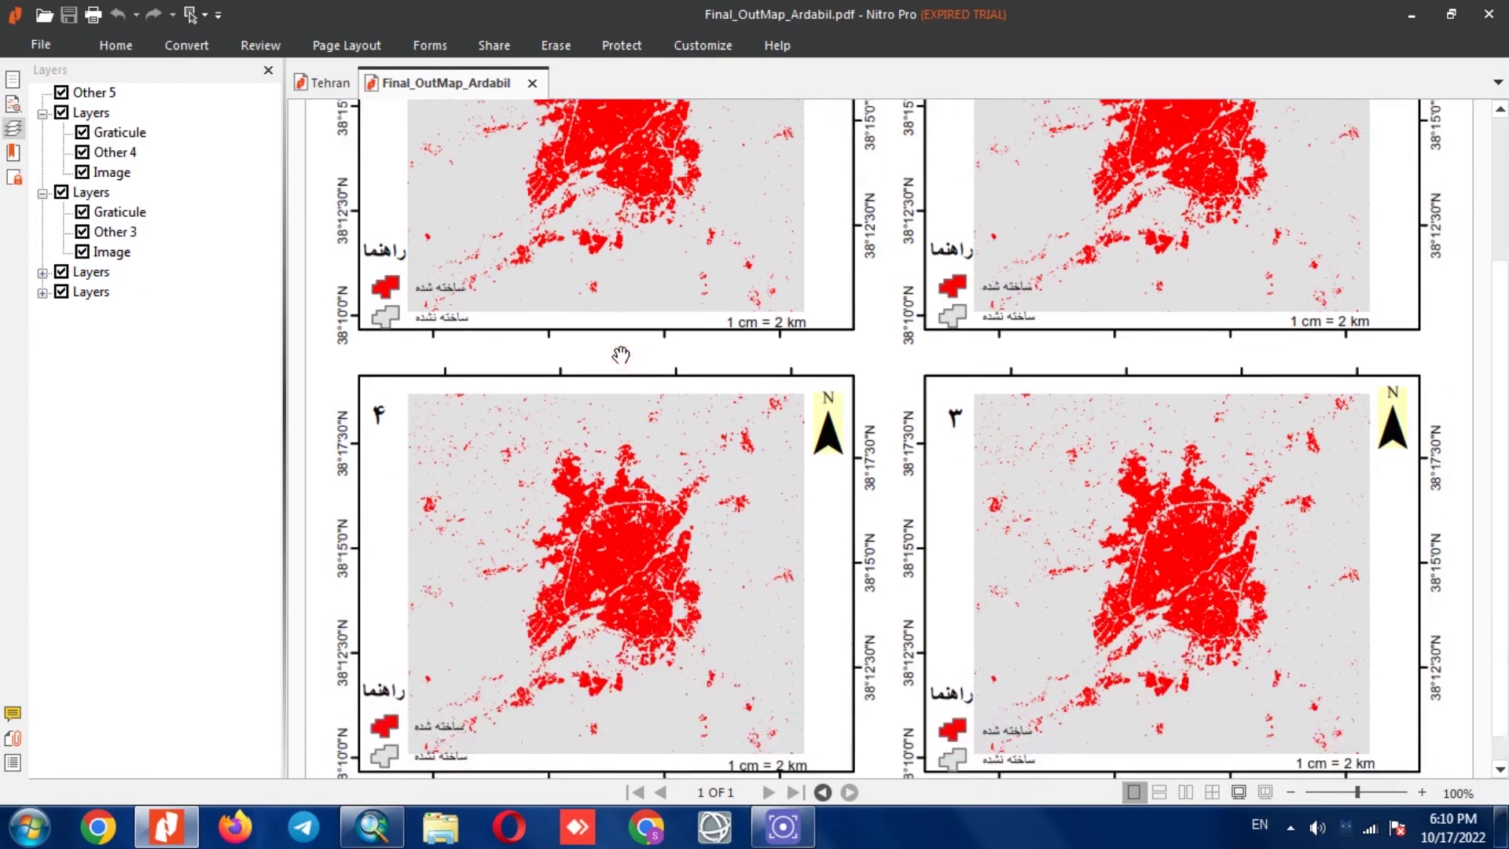
pyautogui.scroll(4, 616, 351)
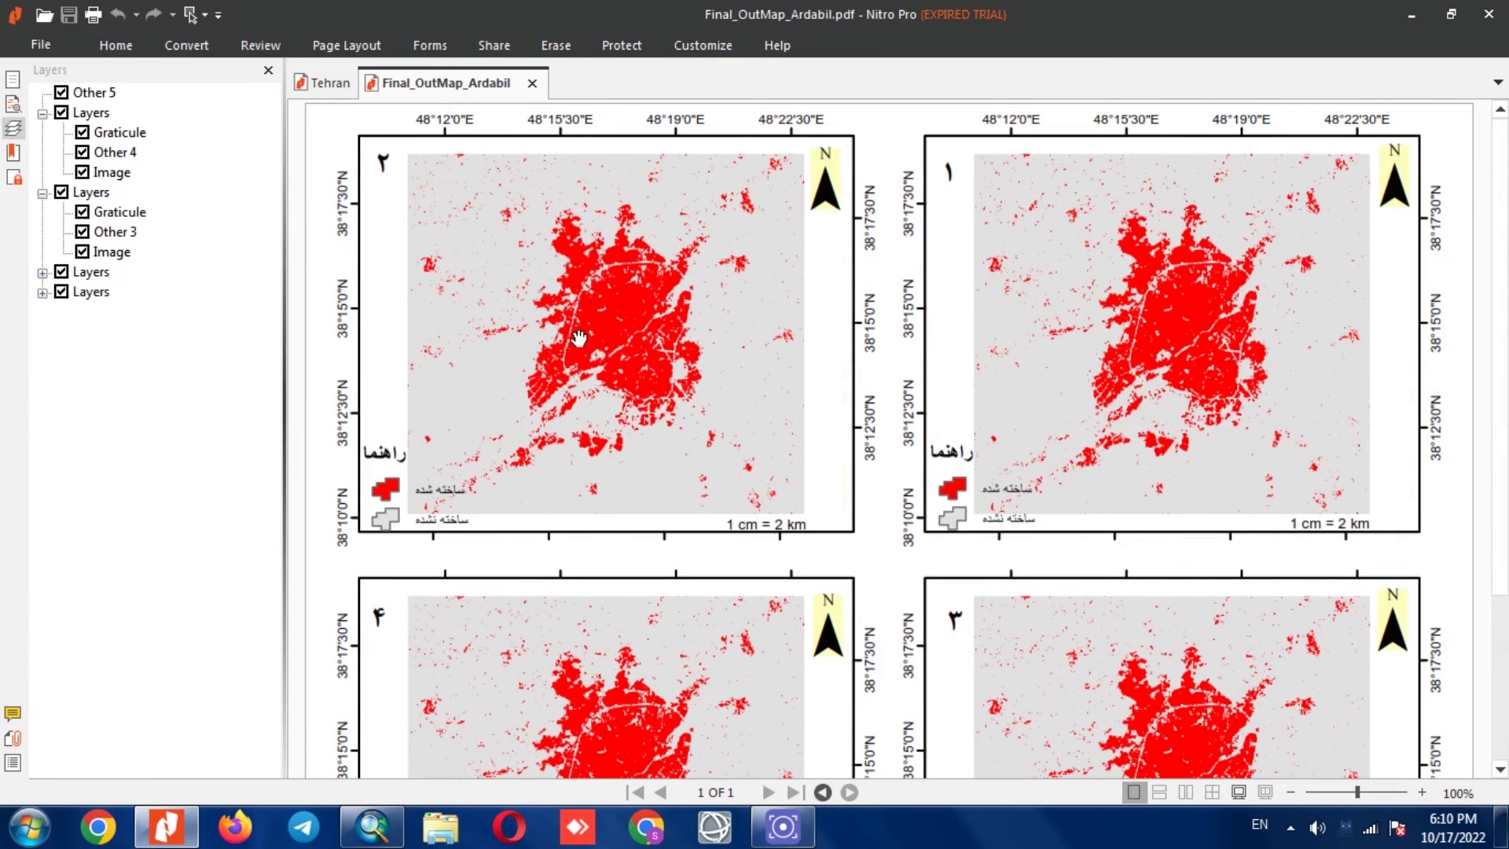
# - Hide map 1's Layers group and dismiss the parent-layer-disabled message
pyautogui.click(62, 272)
pyautogui.click(42, 274)
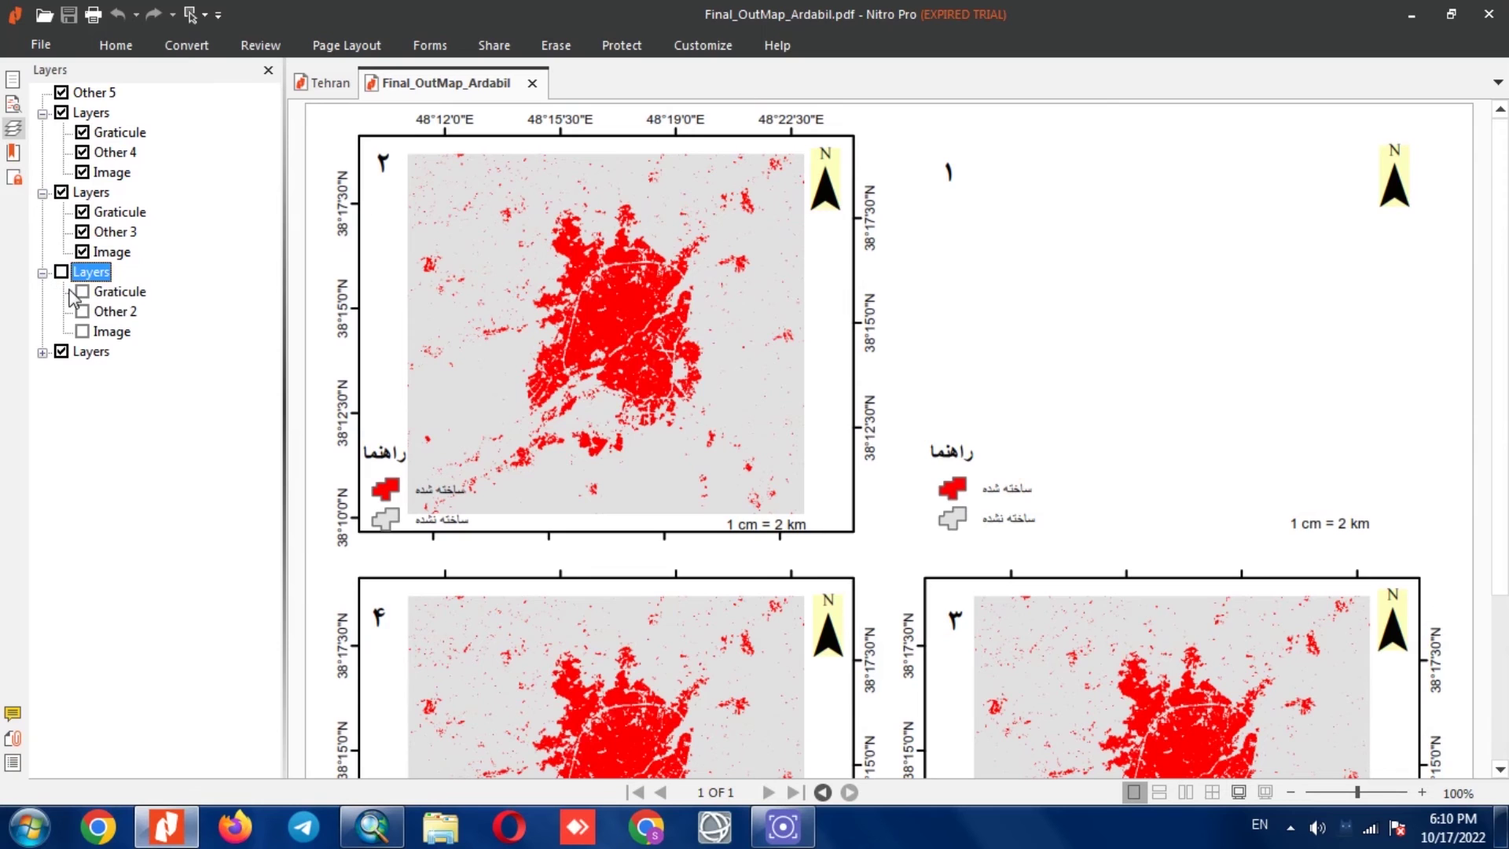
pyautogui.click(82, 291)
pyautogui.click(880, 450)
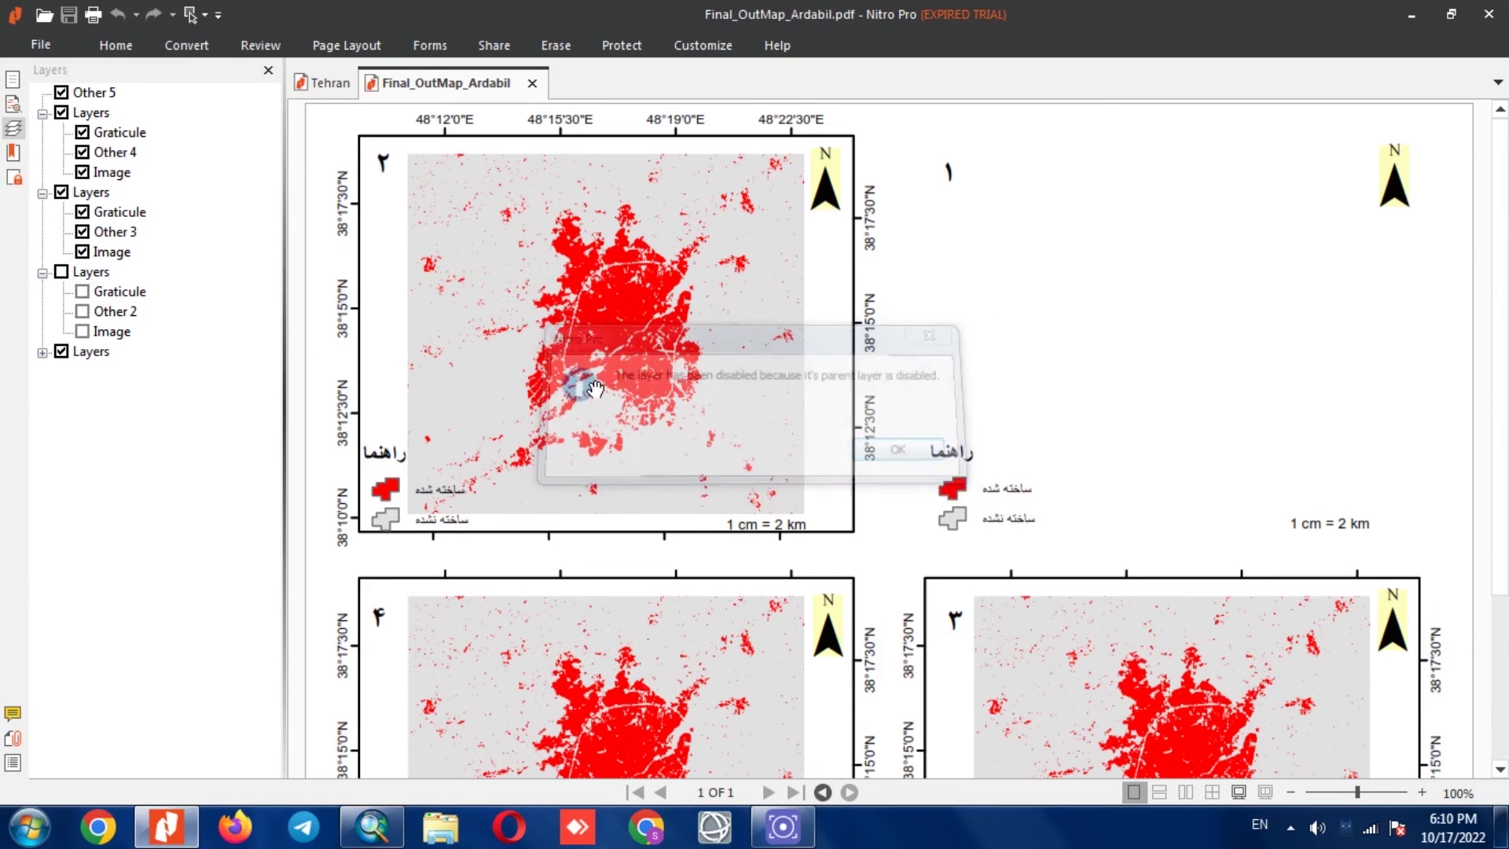
# - Turn map 1's Layers group, Graticule, Other 2 and Image back on, then show Search
pyautogui.click(62, 273)
pyautogui.click(81, 292)
pyautogui.click(81, 311)
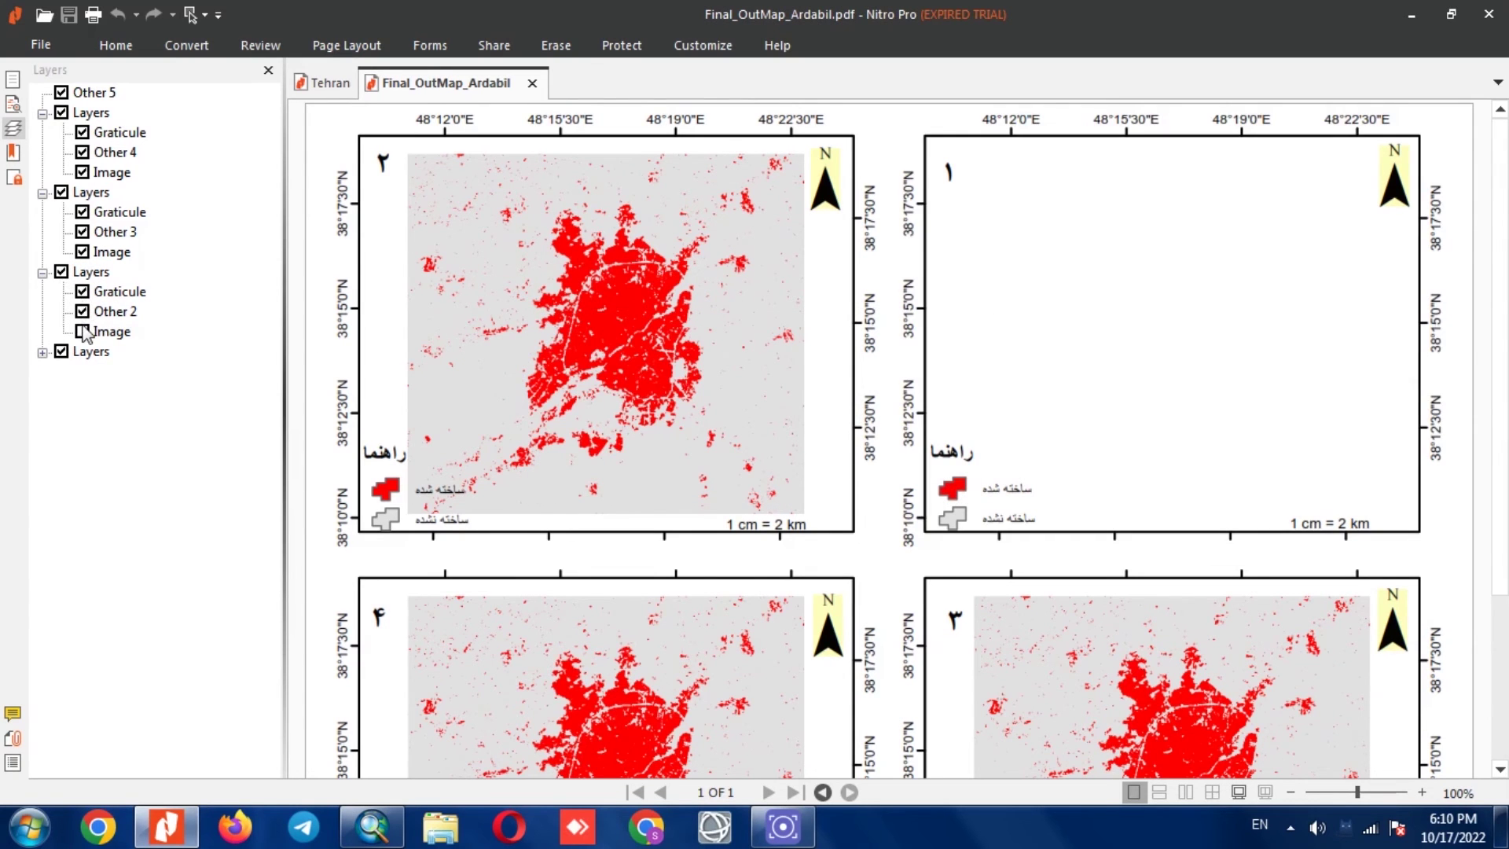
pyautogui.click(82, 330)
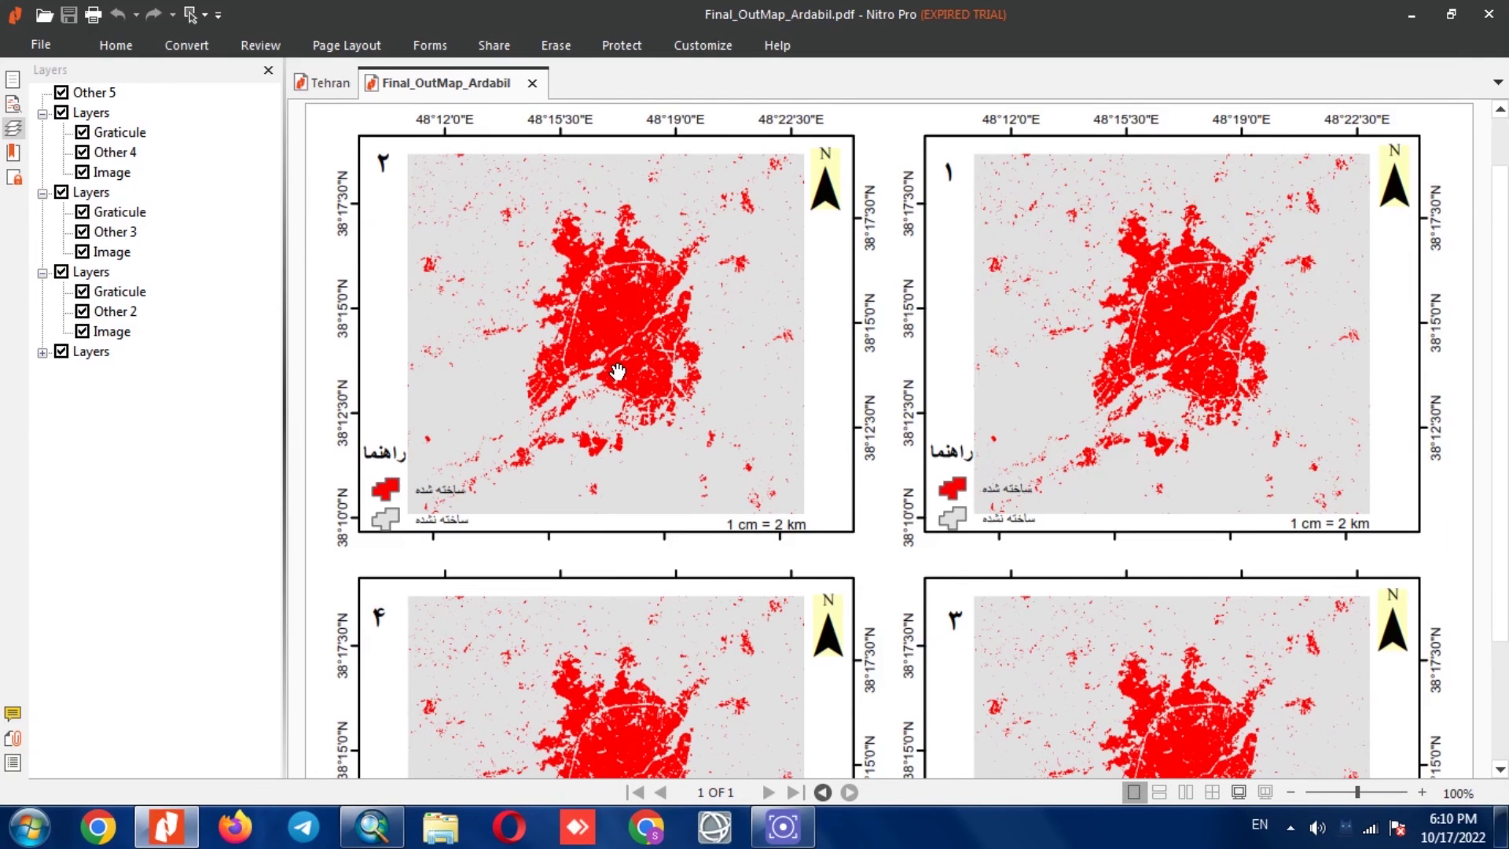
pyautogui.scroll(-3, 599, 345)
pyautogui.scroll(3, 616, 370)
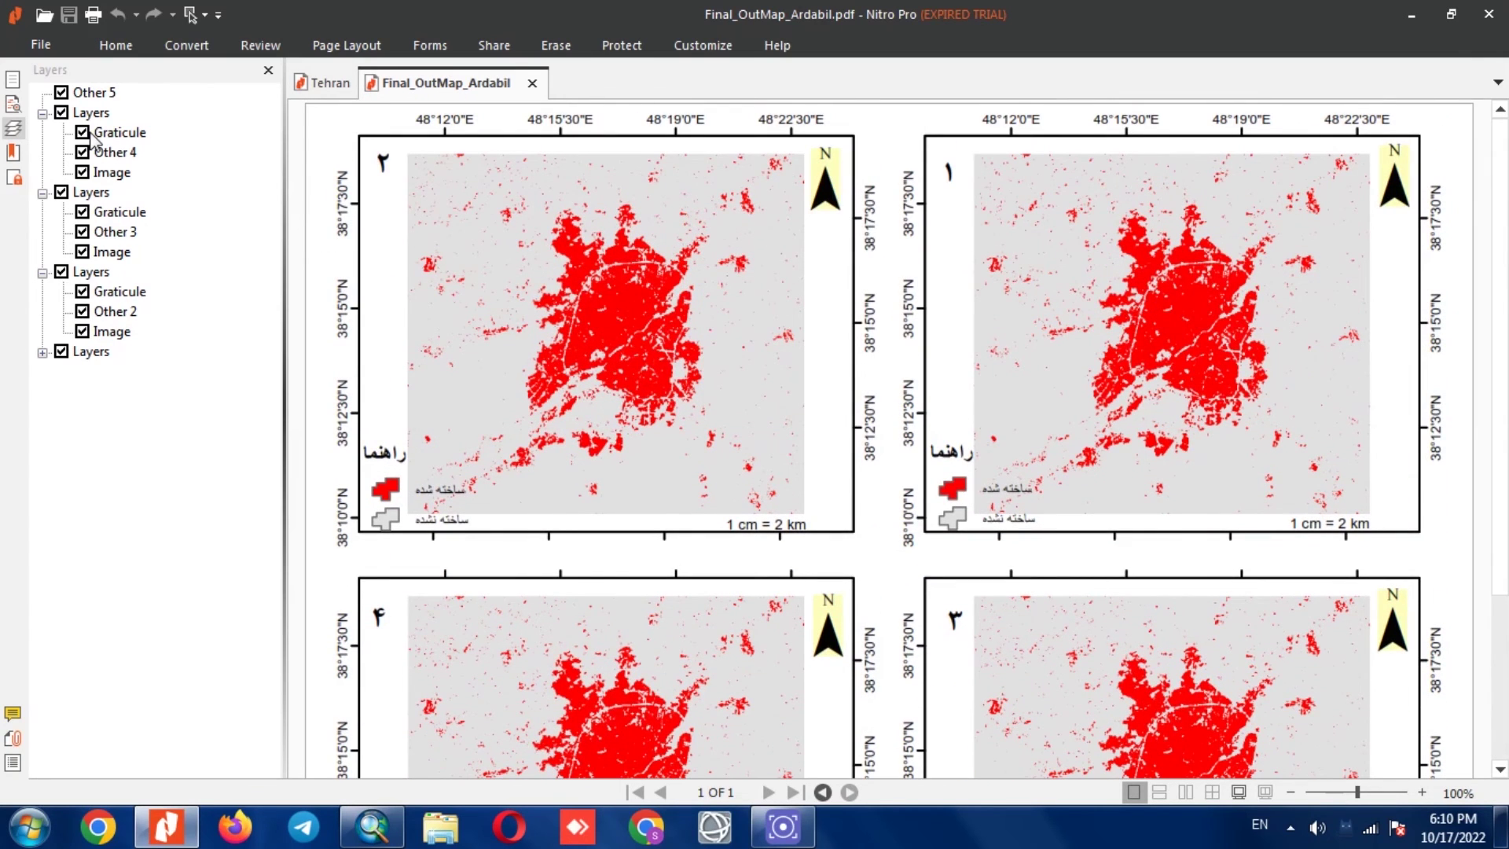
pyautogui.click(12, 109)
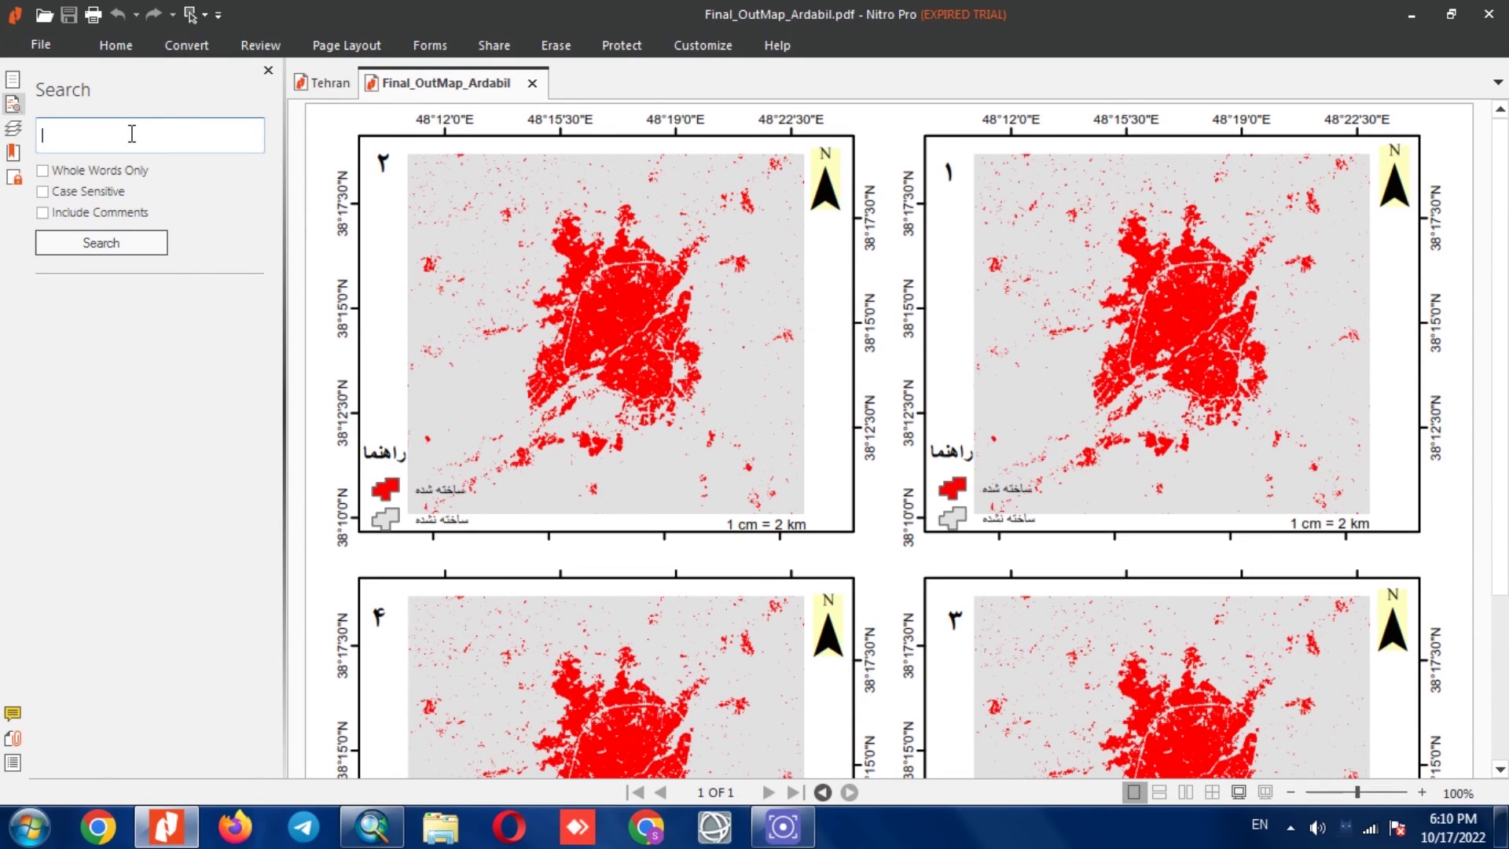
# - Search the Ardabil PDF for 48, step to the sixth match, then return to Tehran.pdf
pyautogui.press('Return')
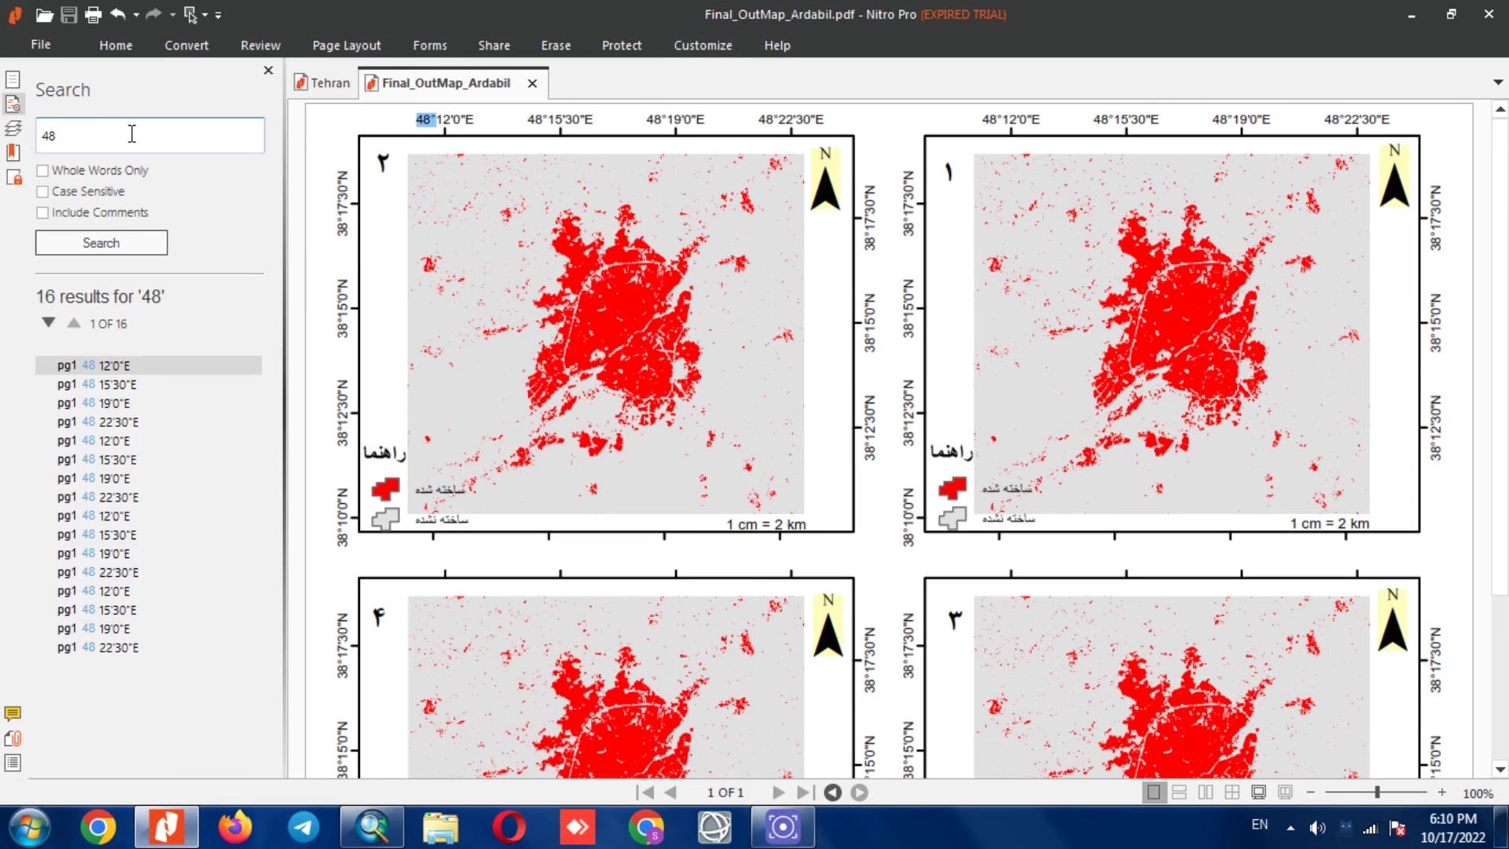
pyautogui.click(122, 385)
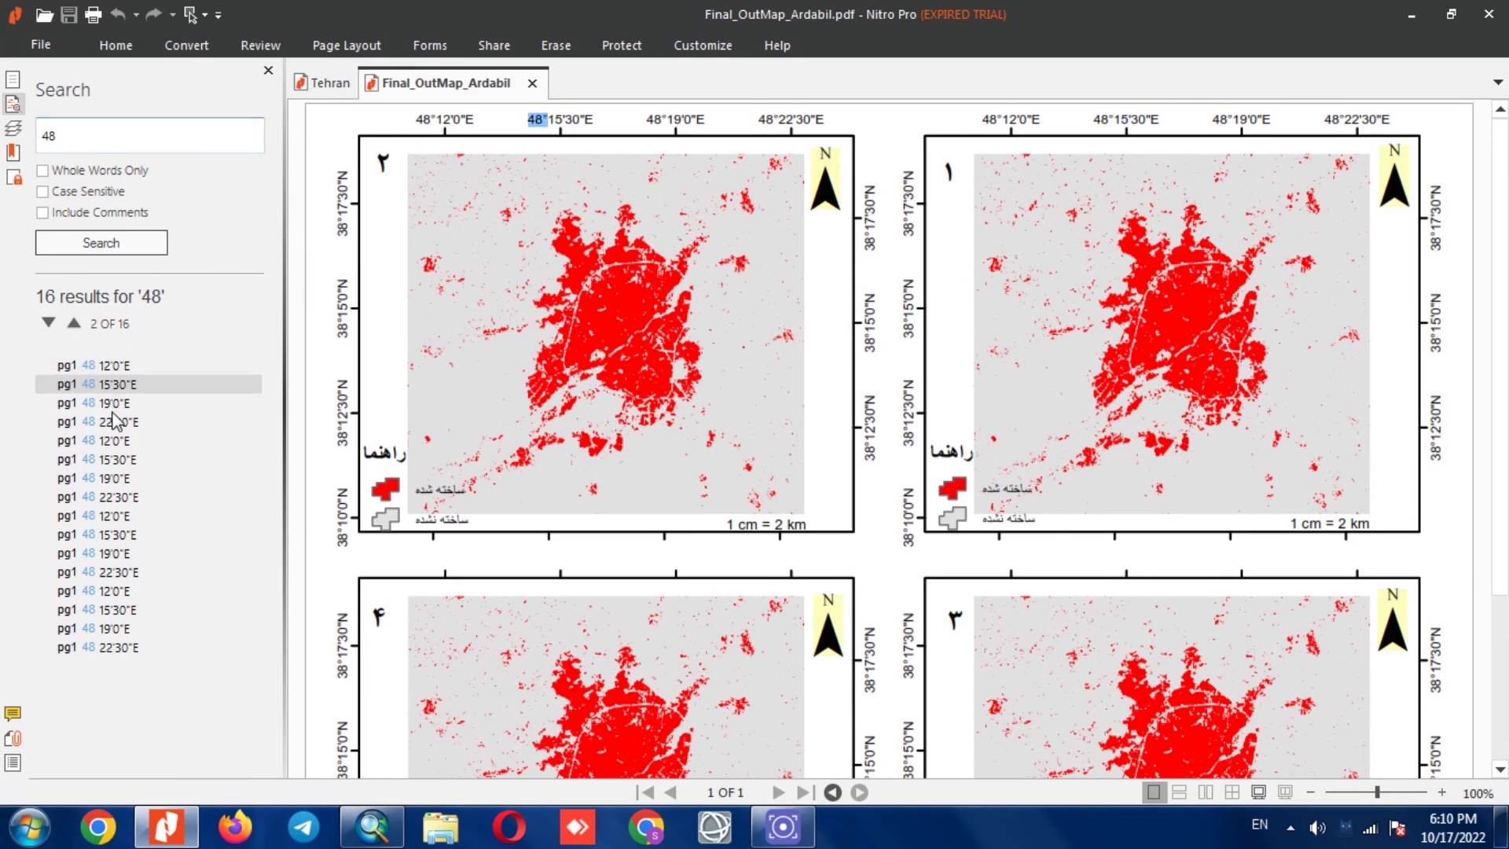
pyautogui.click(114, 422)
pyautogui.click(114, 460)
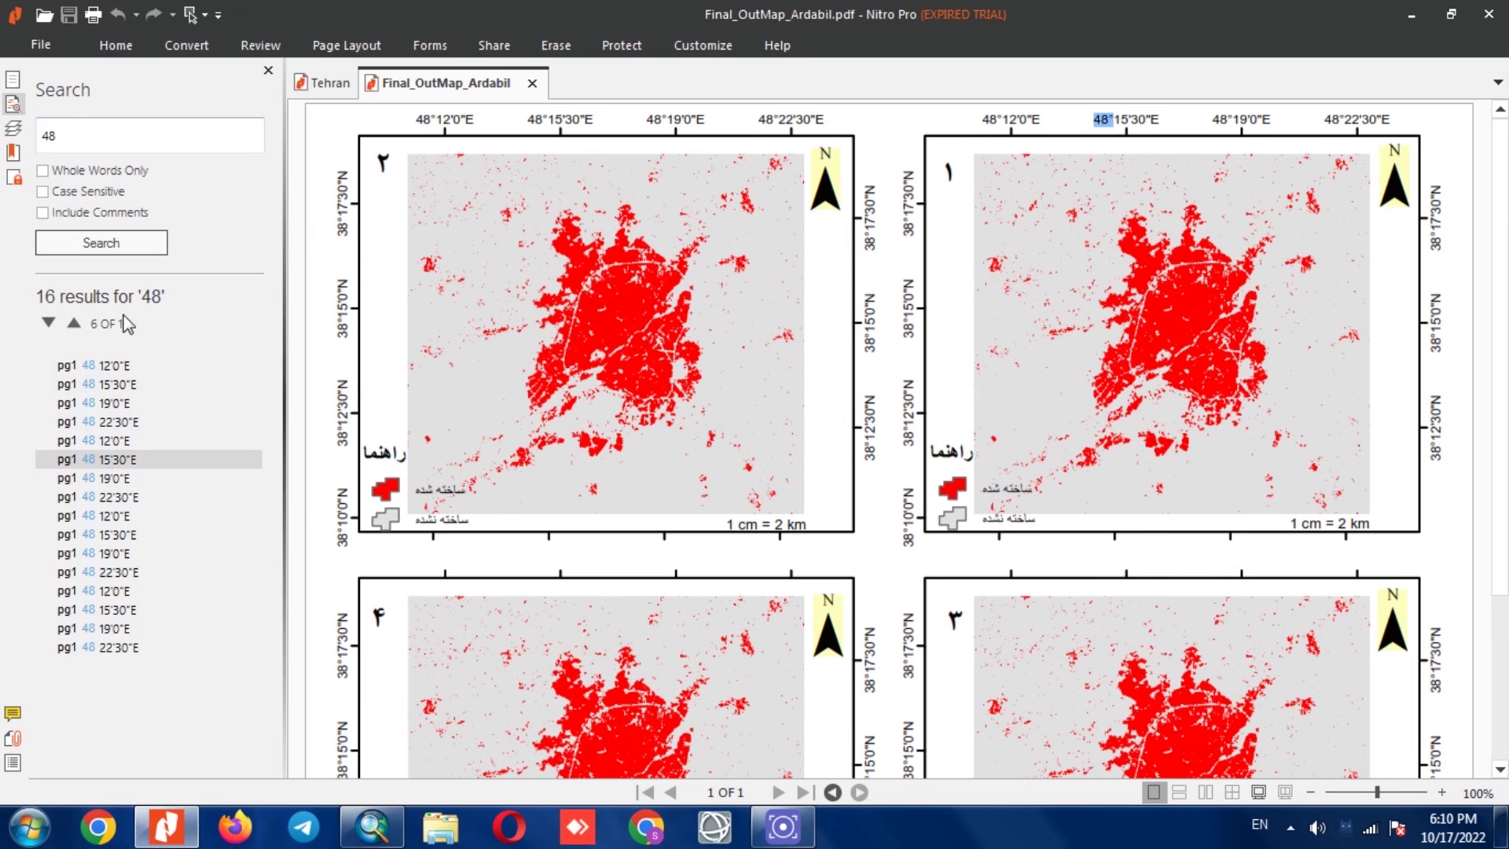
pyautogui.click(318, 82)
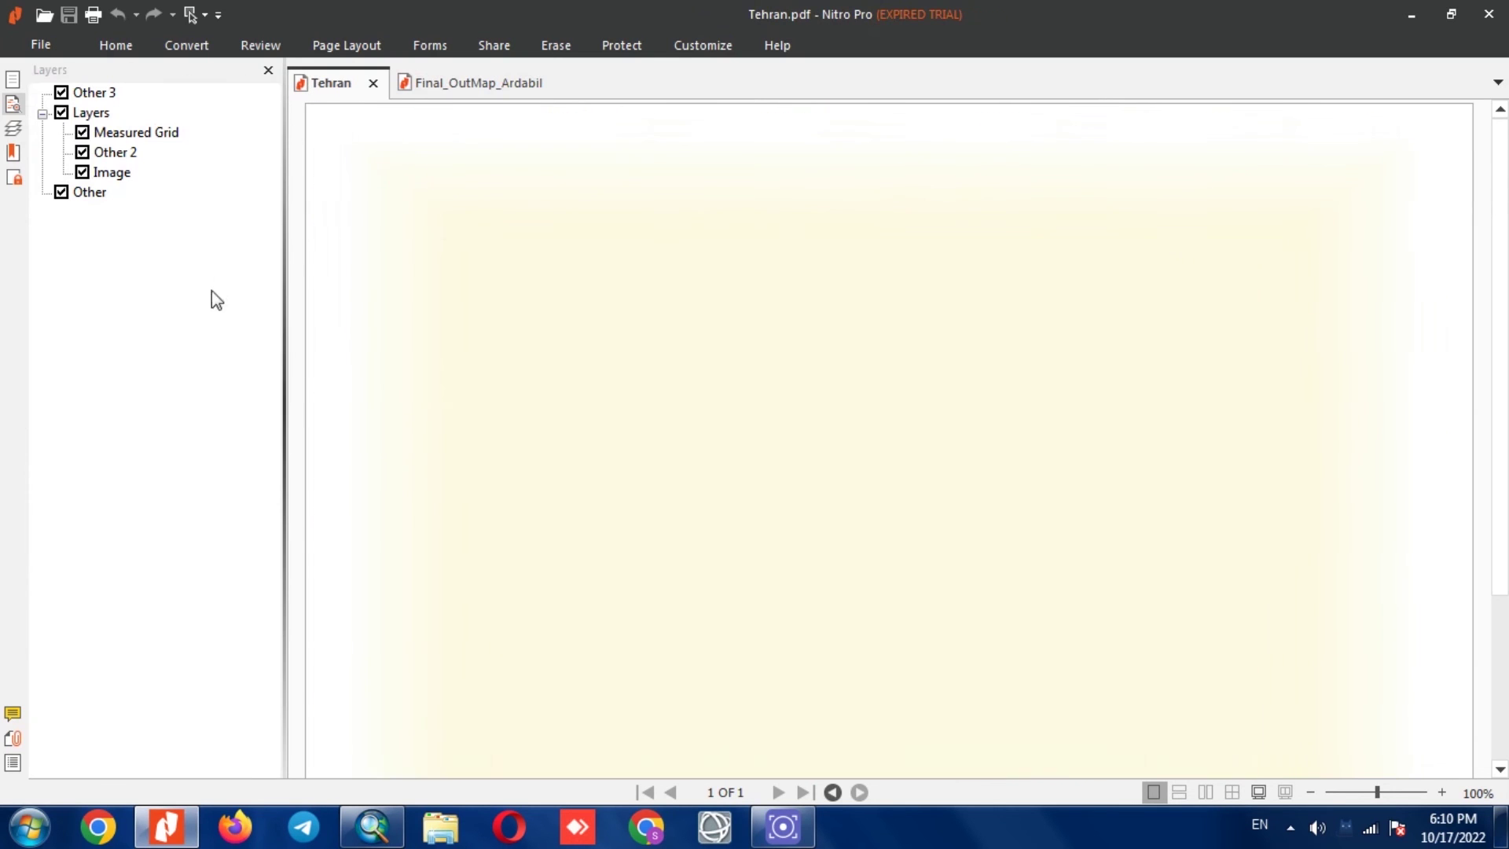
pyautogui.scroll(-3, 610, 363)
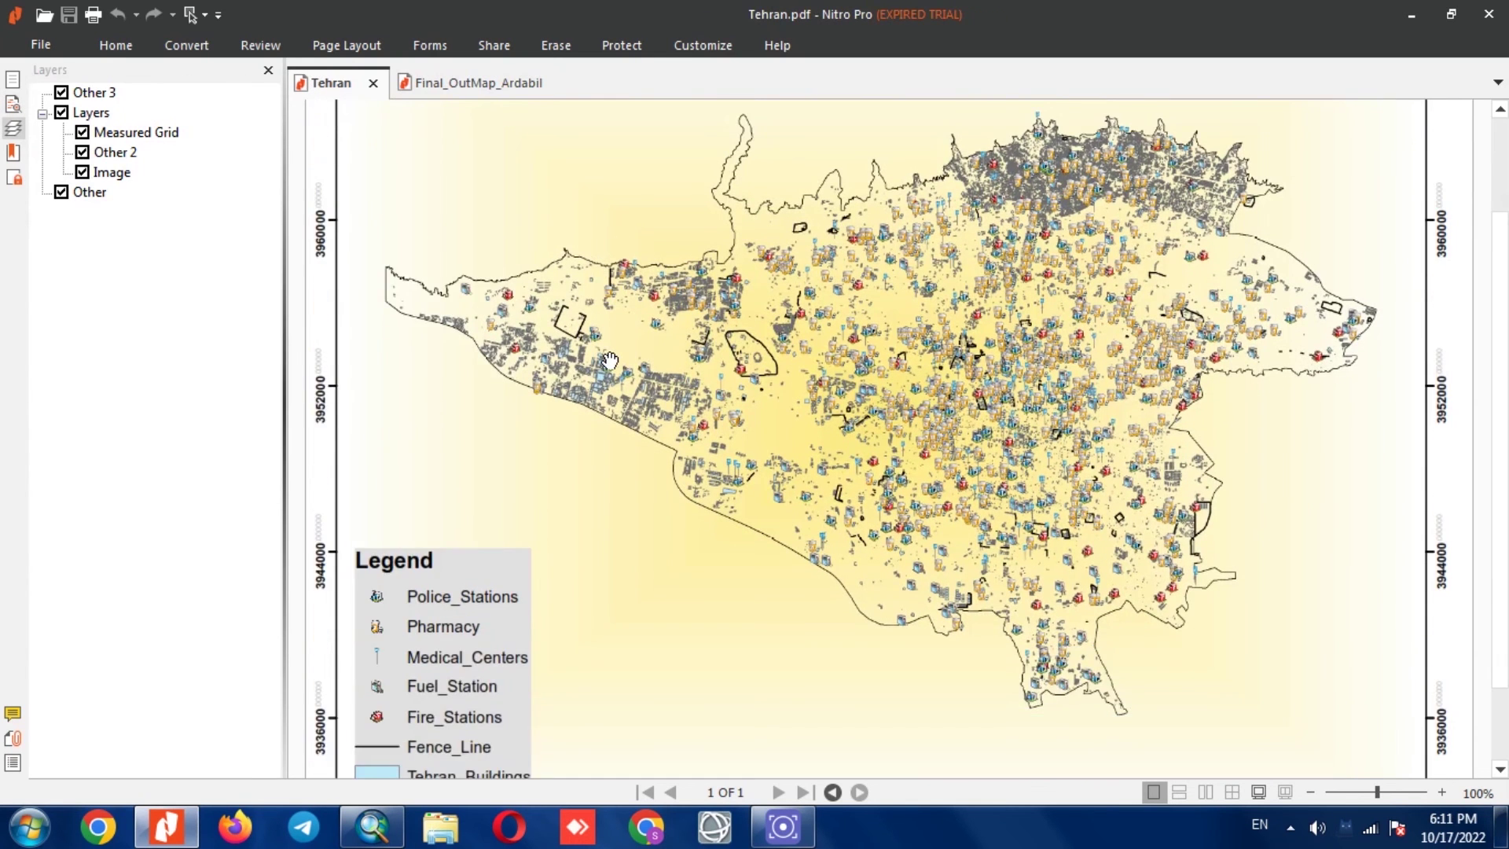